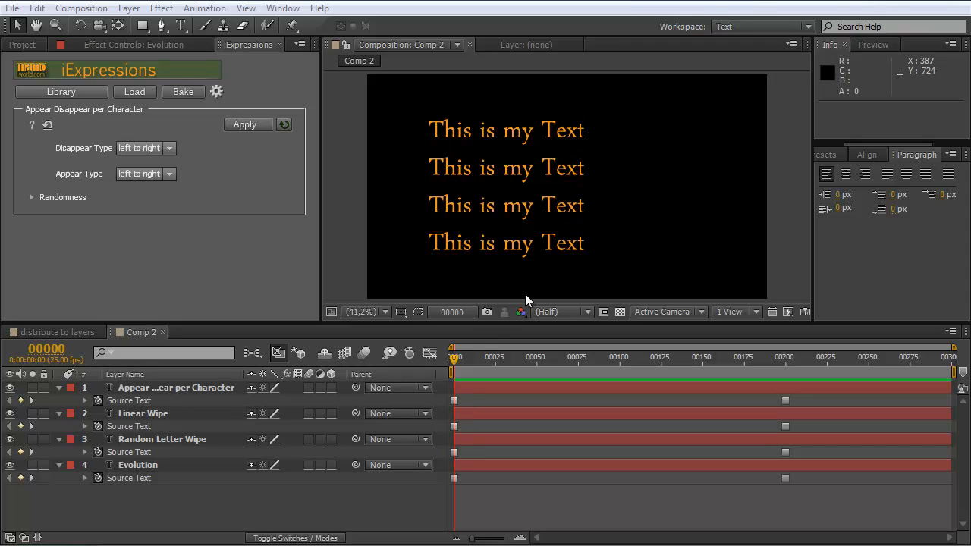
# Step: Compare the text at both keyframes, and scrub the timeline to watch the Appear Disappear per Character layer's transition
pyautogui.click(787, 359)
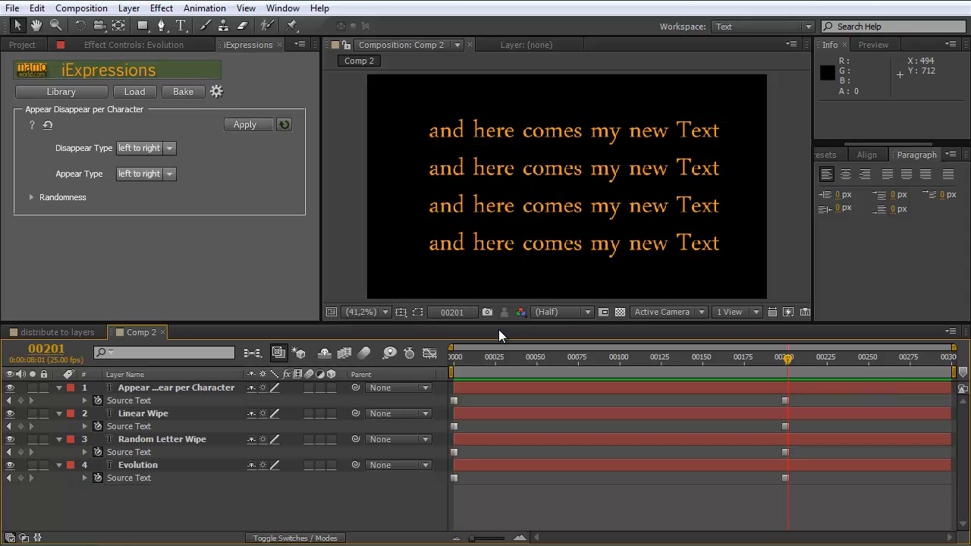
pyautogui.moveTo(473, 358); pyautogui.dragTo(412, 345)
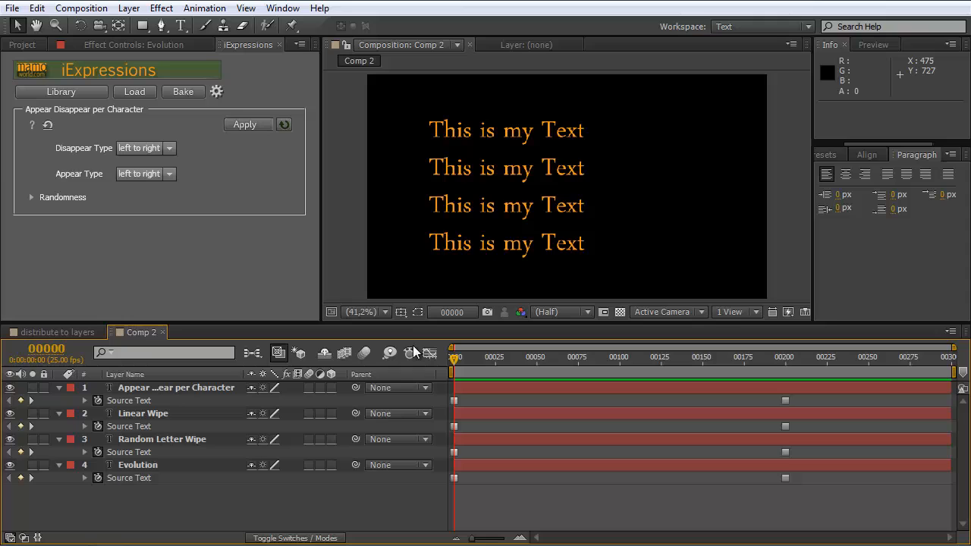
pyautogui.click(145, 465)
pyautogui.click(160, 385)
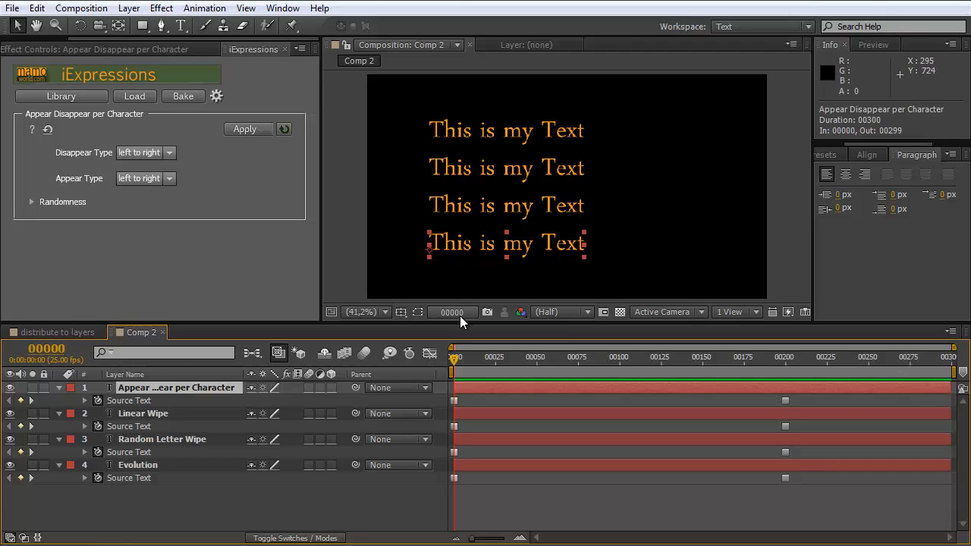
pyautogui.moveTo(456, 361); pyautogui.dragTo(814, 367)
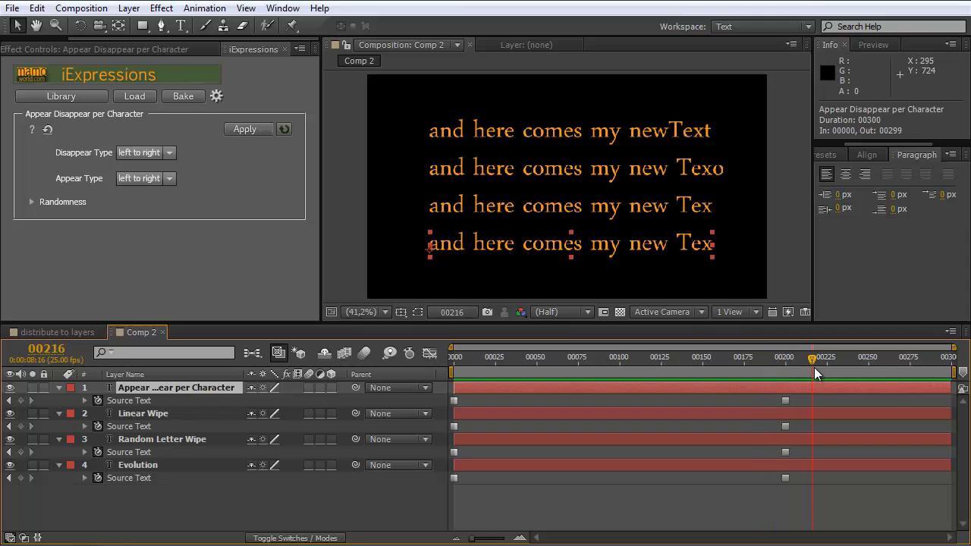
# Step: Scrub from the first frame to the second keyframe to examine the Linear Wipe layer's text transition
pyautogui.click(144, 411)
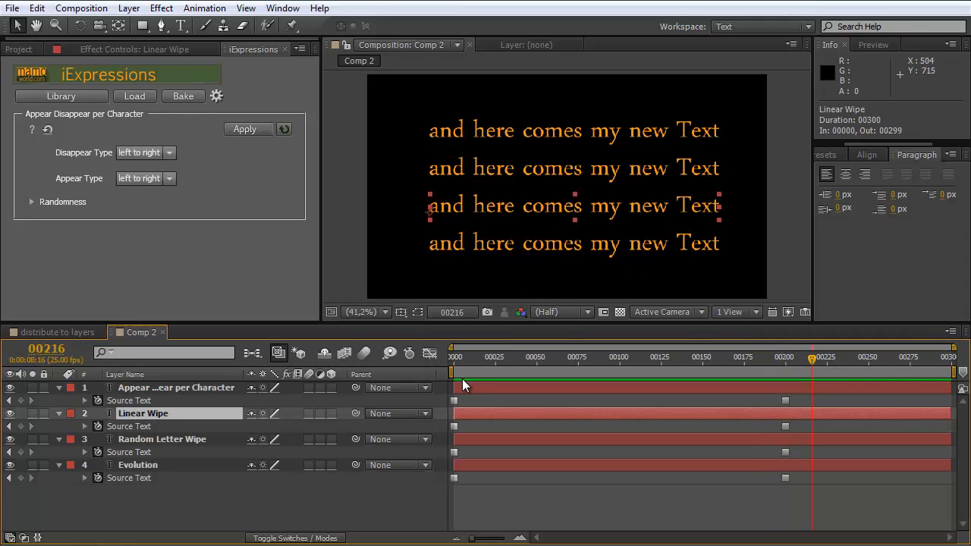
pyautogui.moveTo(458, 359); pyautogui.dragTo(451, 358)
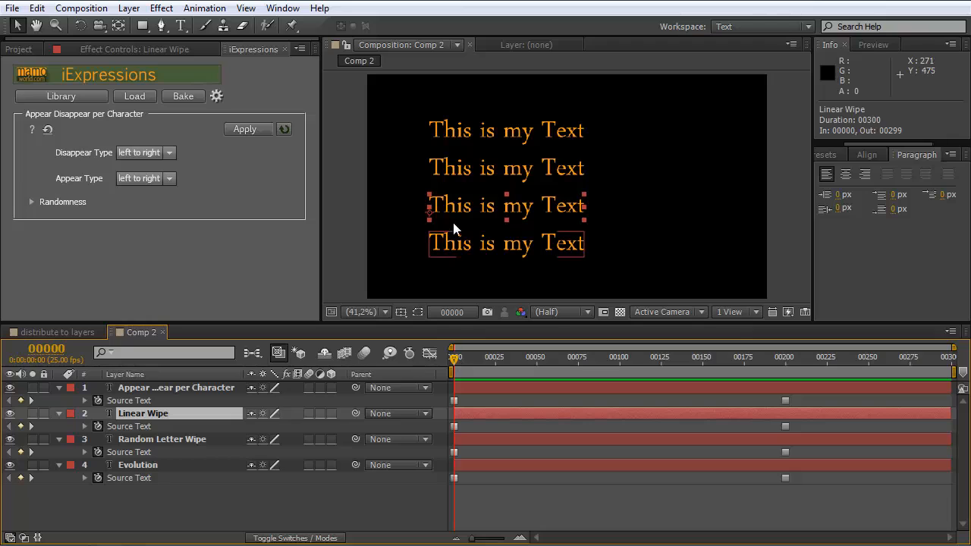
pyautogui.moveTo(455, 356); pyautogui.dragTo(785, 377)
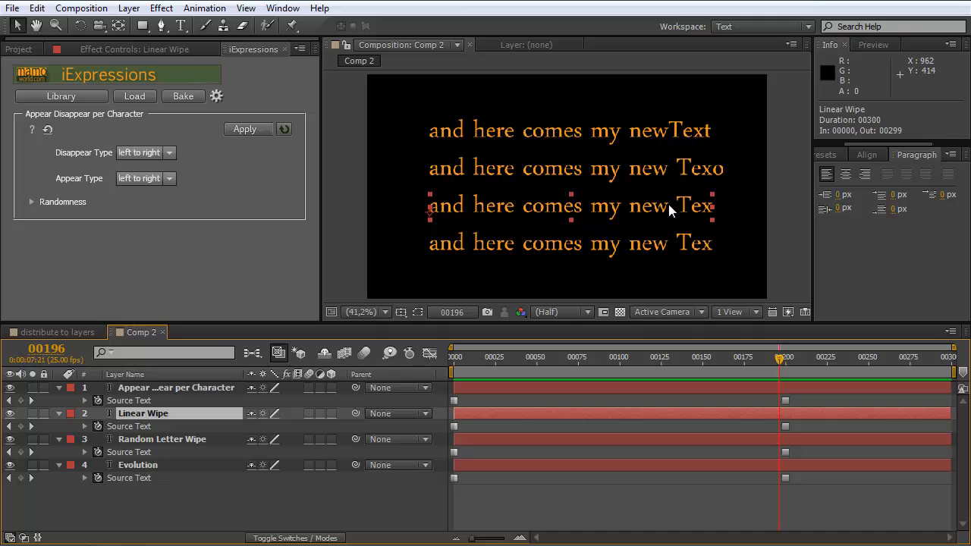
# Step: Examine the Random Letter Wipe layer's text transition by returning near the start and playing the composition
pyautogui.click(155, 442)
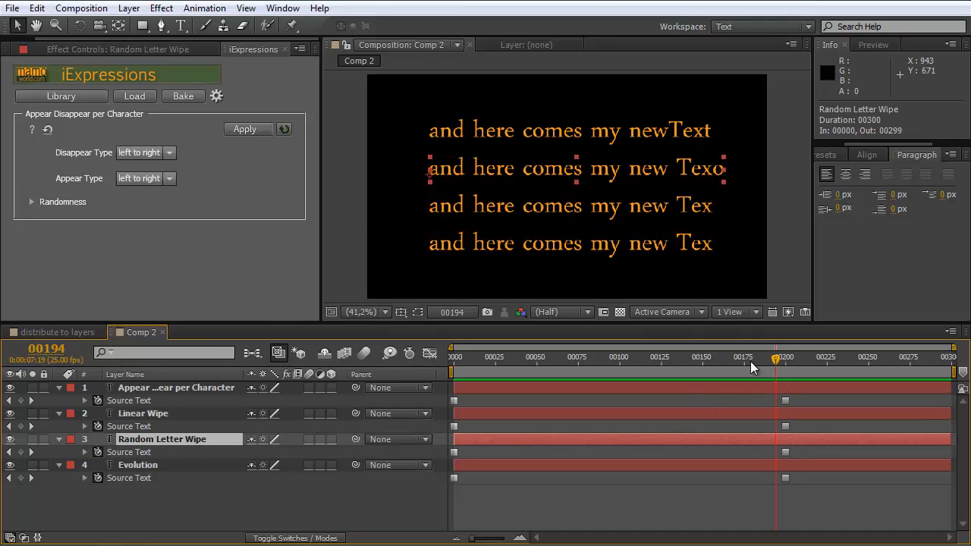
pyautogui.moveTo(750, 361); pyautogui.dragTo(459, 358)
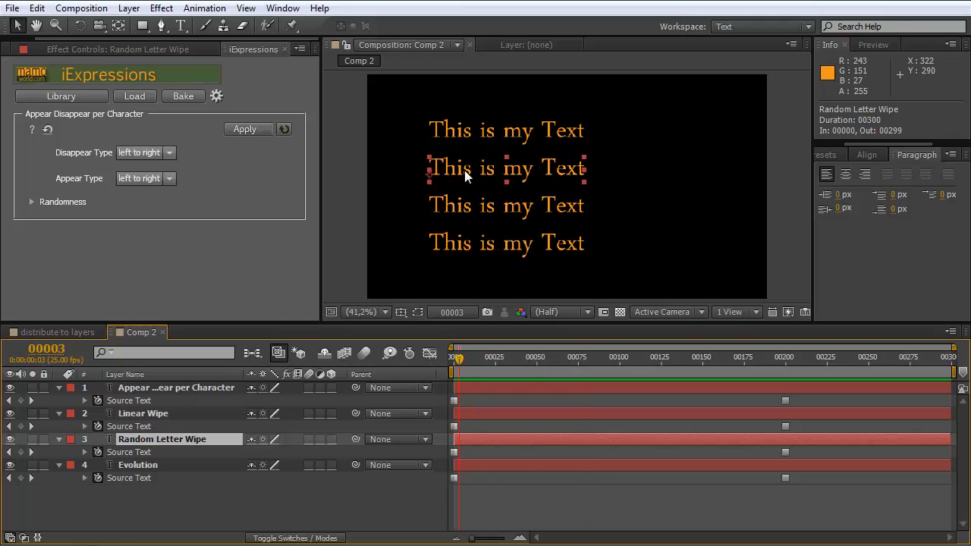
pyautogui.press('space')
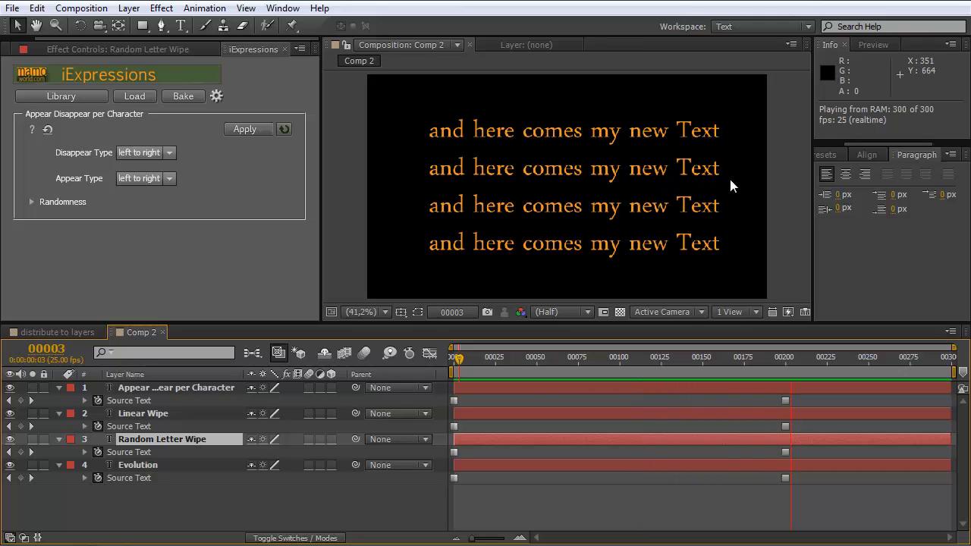
pyautogui.click(692, 357)
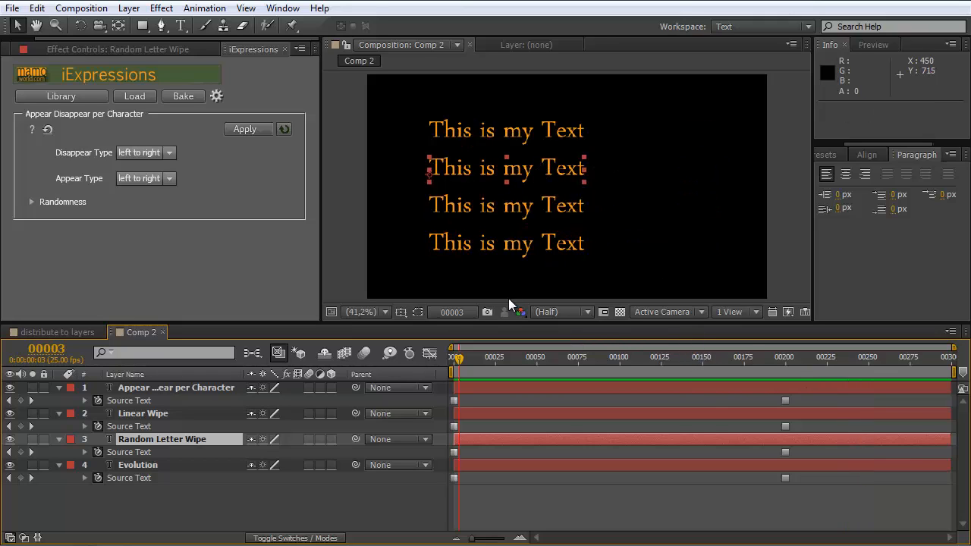
# Step: Scrub through the Evolution layer's text transition past the second keyframe
pyautogui.click(143, 466)
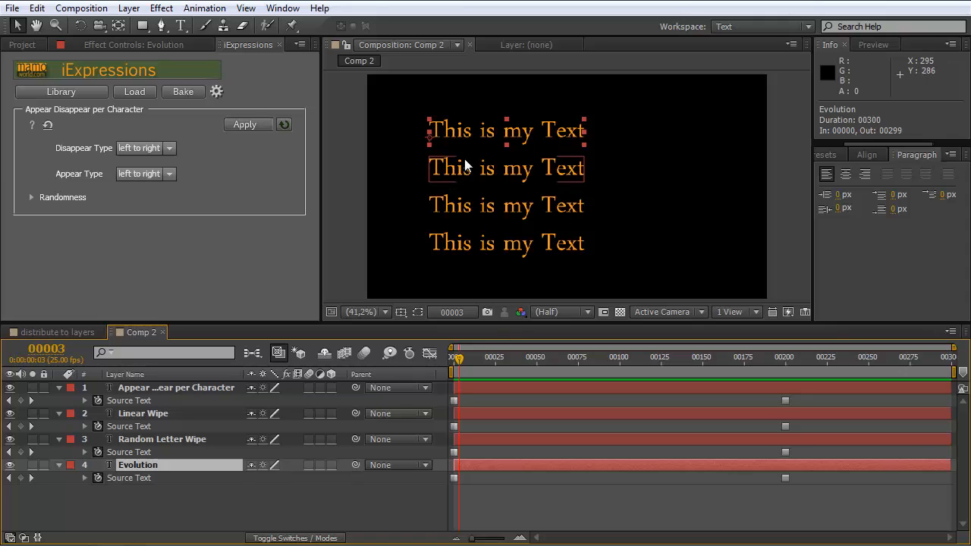
pyautogui.moveTo(462, 359); pyautogui.dragTo(705, 361)
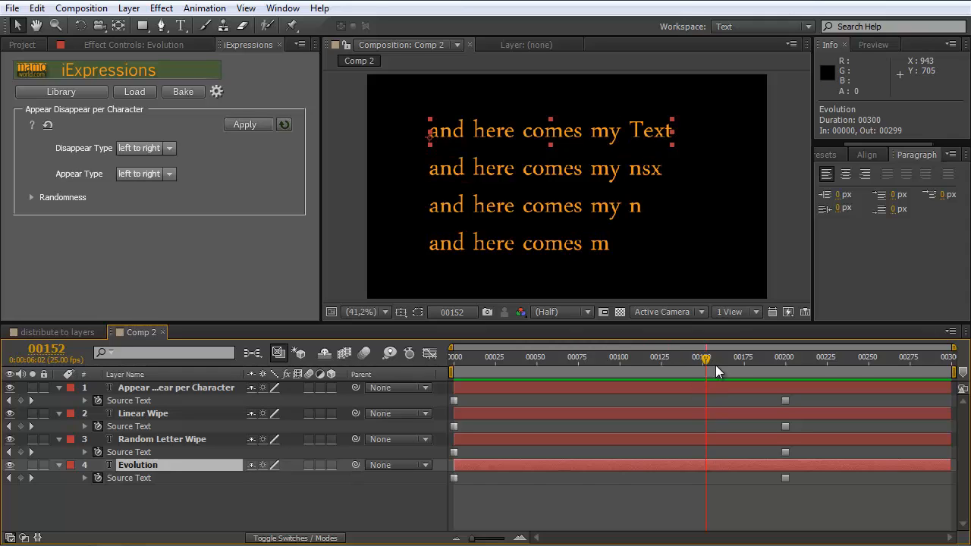
pyautogui.moveTo(713, 358); pyautogui.dragTo(828, 358)
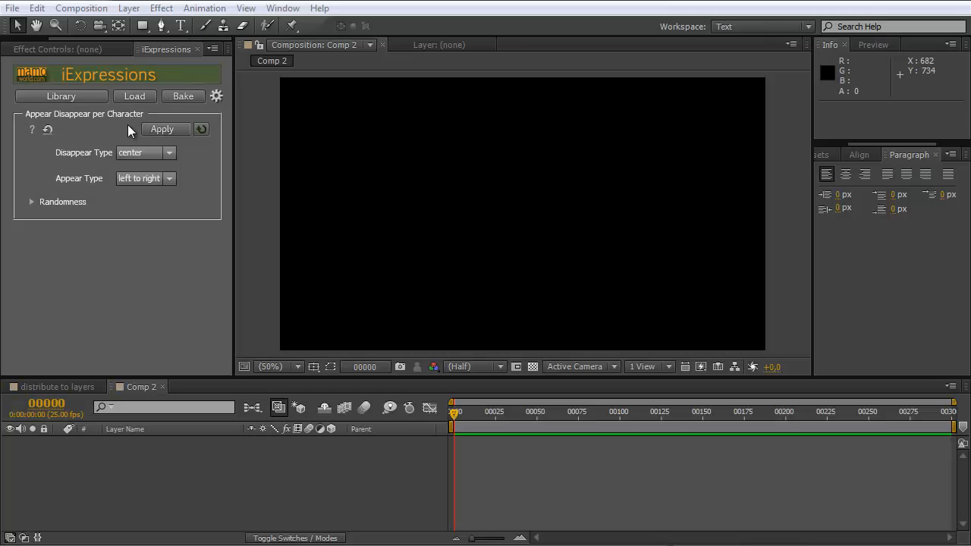
# Step: Create a text layer near the upper-left part of the empty composition reading "This is my text"
pyautogui.click(182, 26)
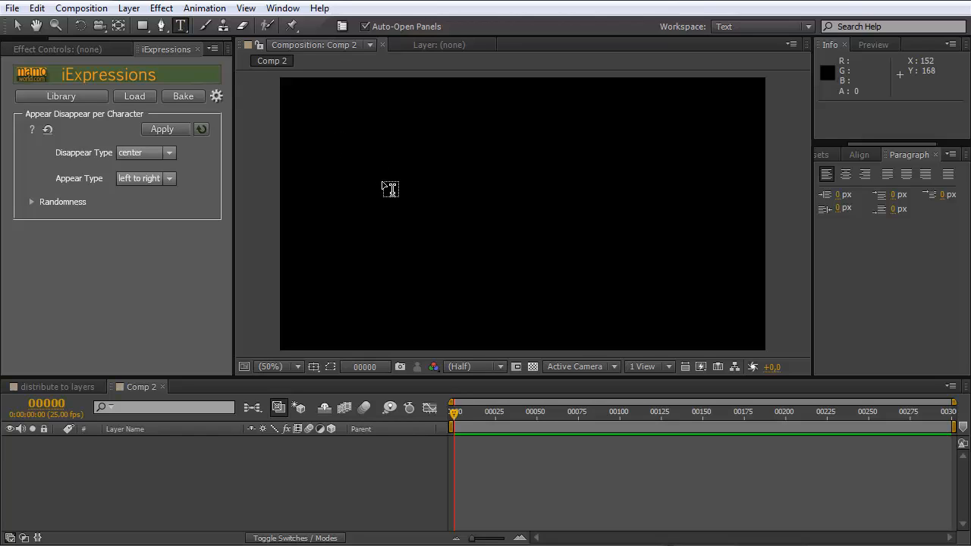
pyautogui.click(338, 141)
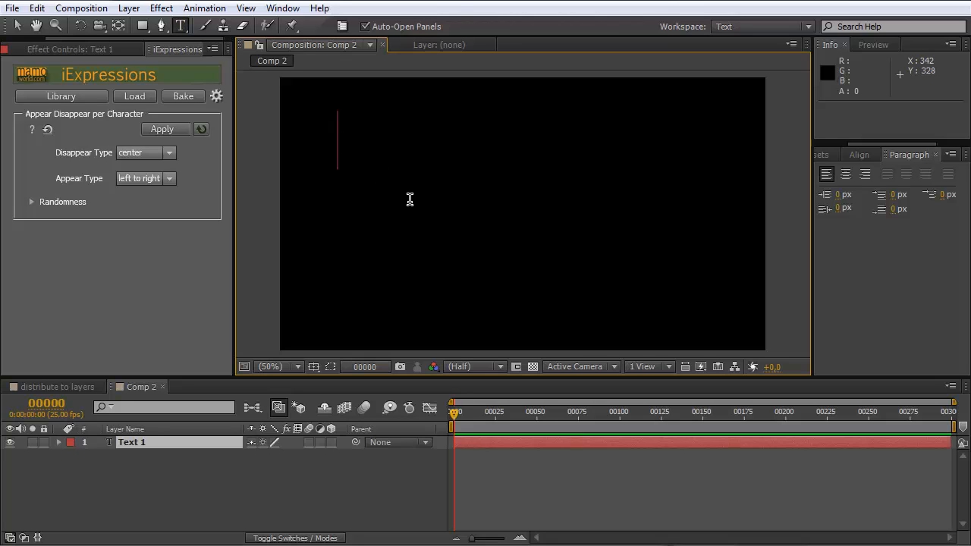
pyautogui.write('>')
pyautogui.press('BackSpace')
pyautogui.write('This ')
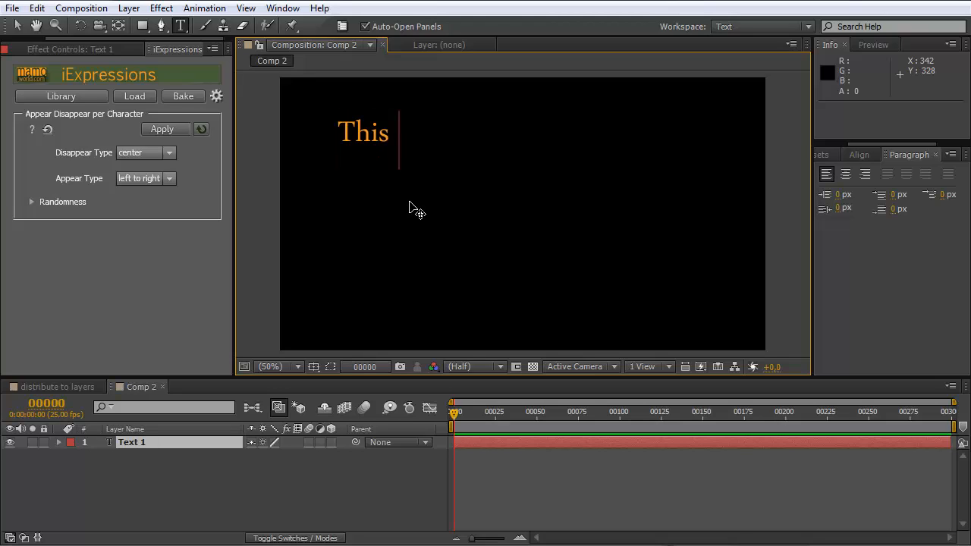
pyautogui.write('is my Text')
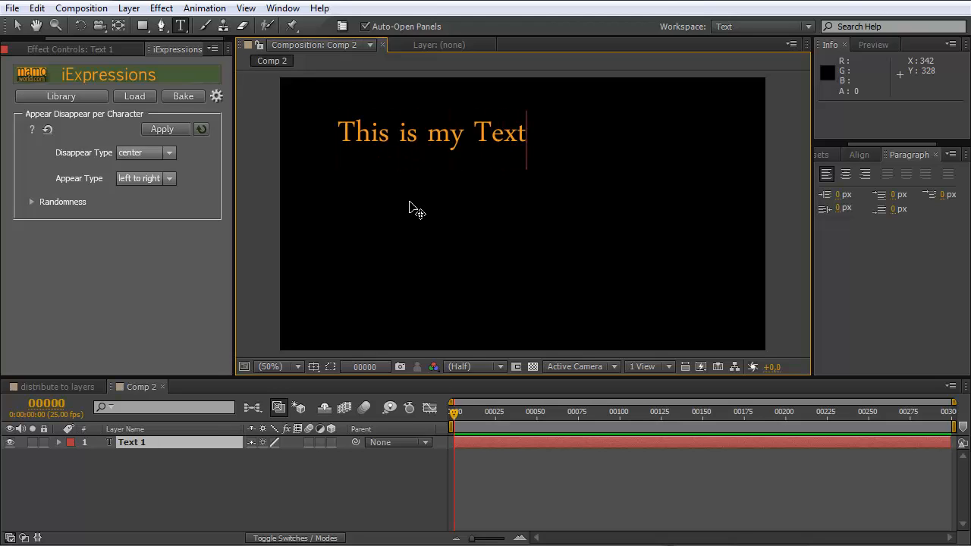
pyautogui.press('Left')
pyautogui.press('Left')
pyautogui.press('Left')
pyautogui.hotkey('shift', 'Left')
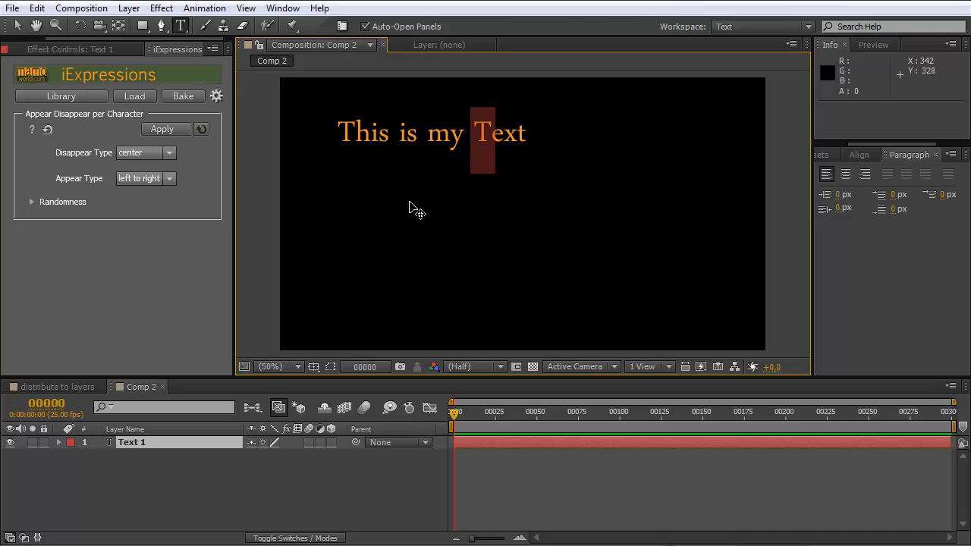
pyautogui.write('t')
pyautogui.click(16, 25)
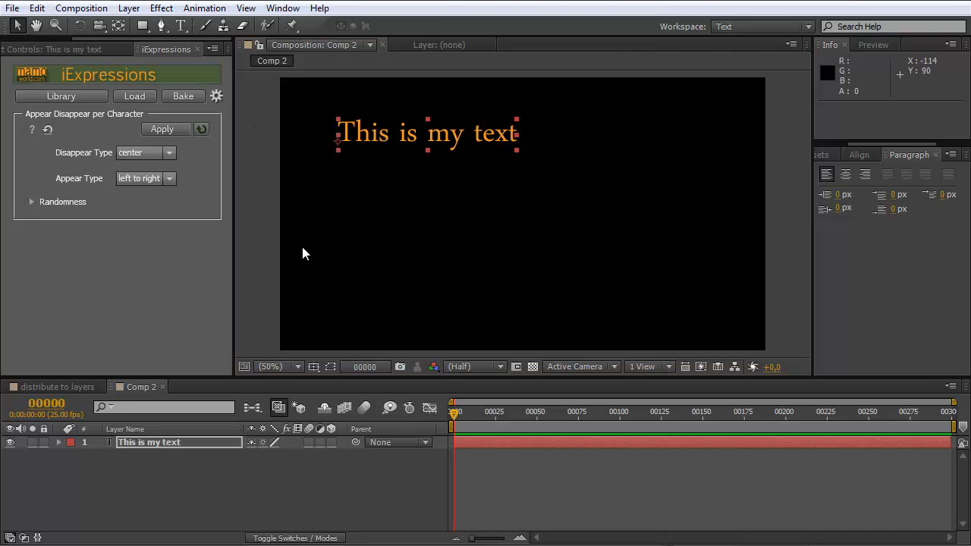
# Step: Enable keyframing for the text layer's Source Text and move its keyframe to frame 49
pyautogui.click(119, 440)
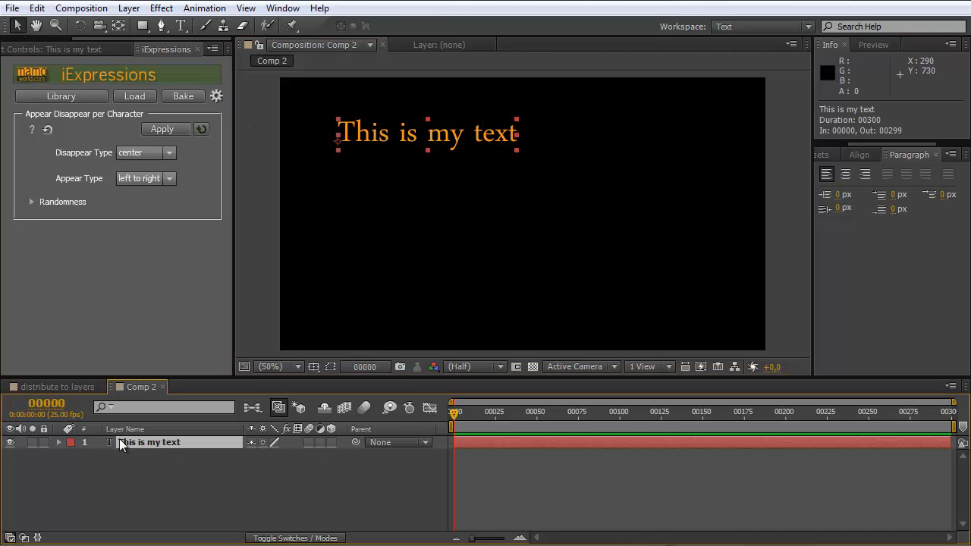
pyautogui.click(59, 442)
pyautogui.click(72, 455)
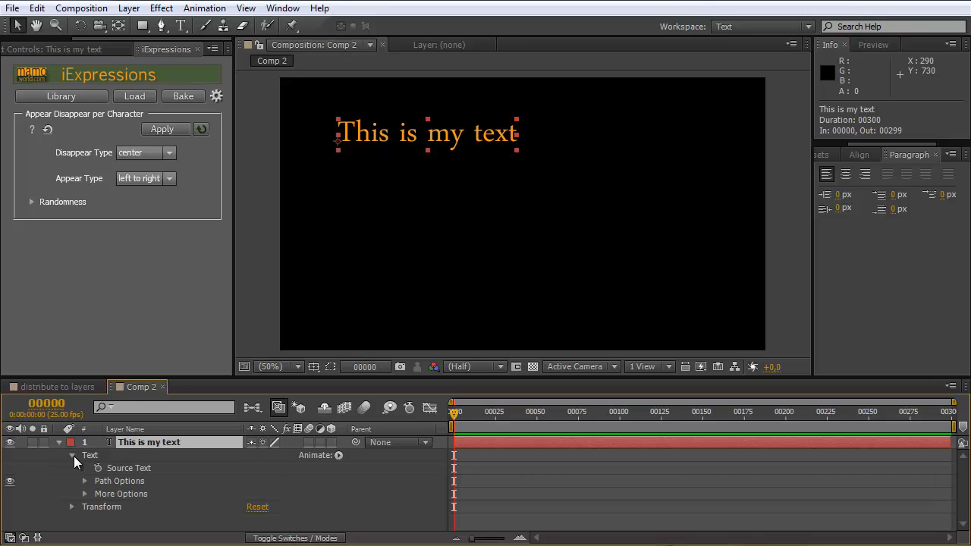
pyautogui.click(128, 468)
pyautogui.moveTo(453, 468); pyautogui.dragTo(519, 468)
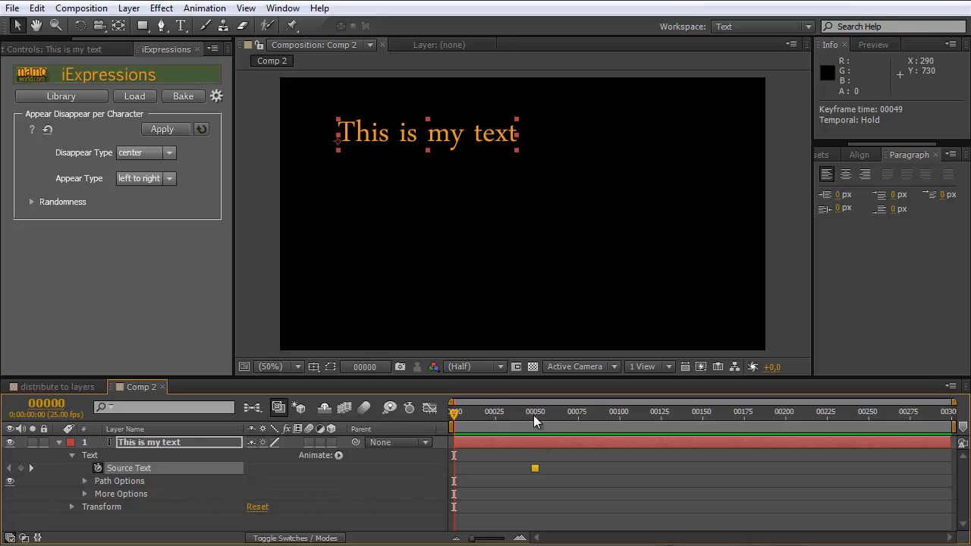
# Step: At frame 150, change the layer's text to "my new text is here" and scrub back to check the switch
pyautogui.moveTo(534, 415); pyautogui.dragTo(703, 416)
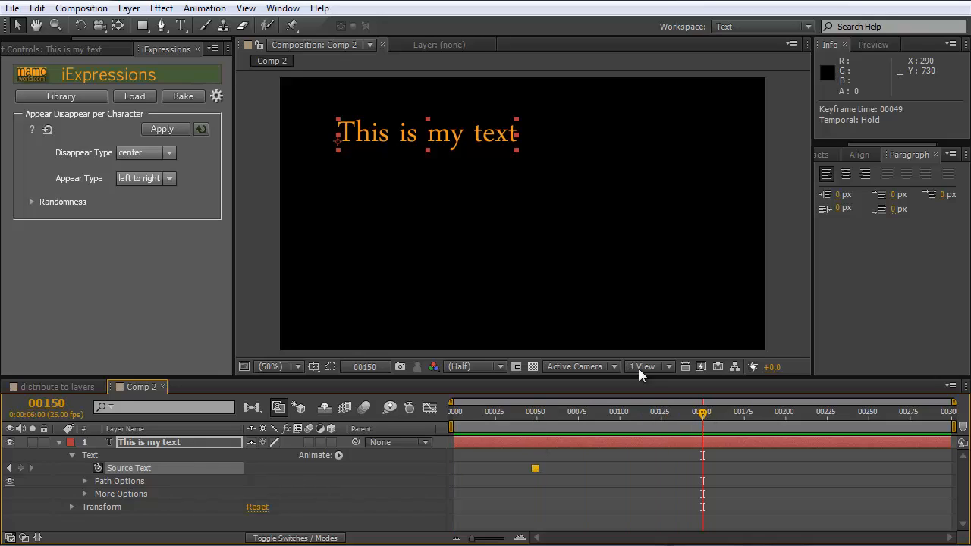
pyautogui.doubleClick(400, 137)
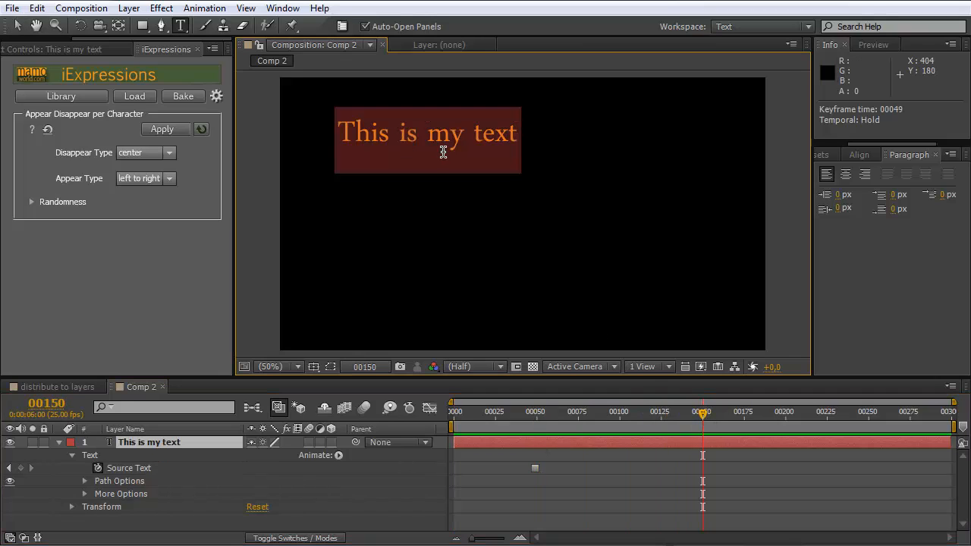
pyautogui.write('my new')
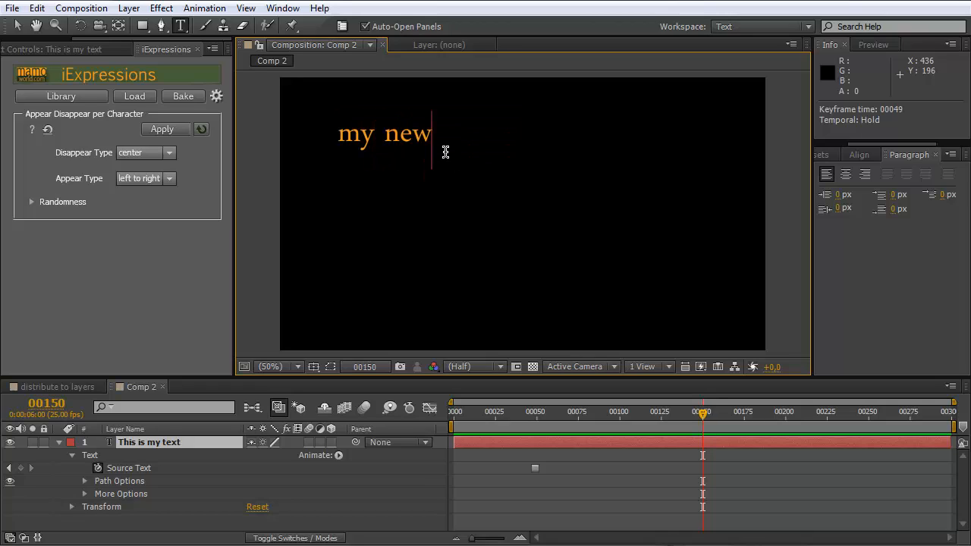
pyautogui.write(' text is here')
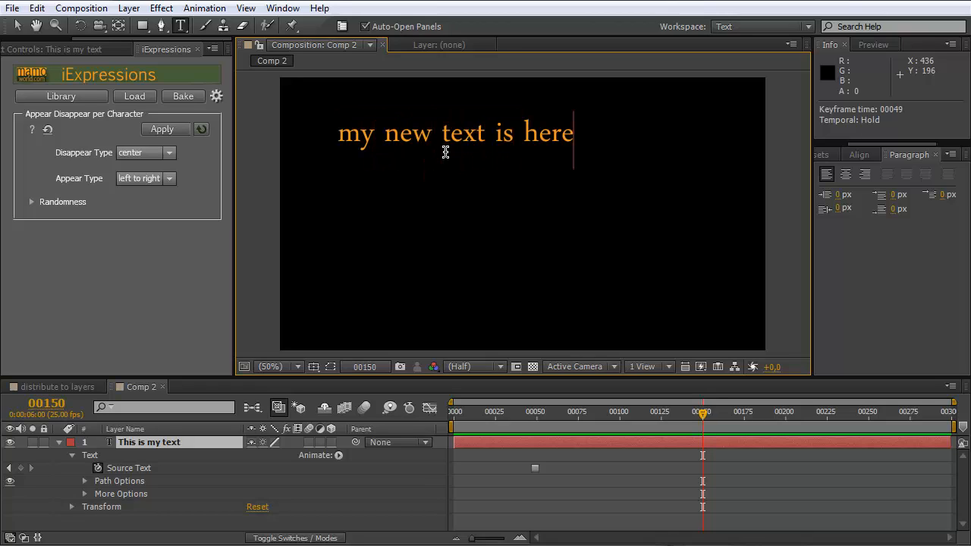
pyautogui.click(22, 32)
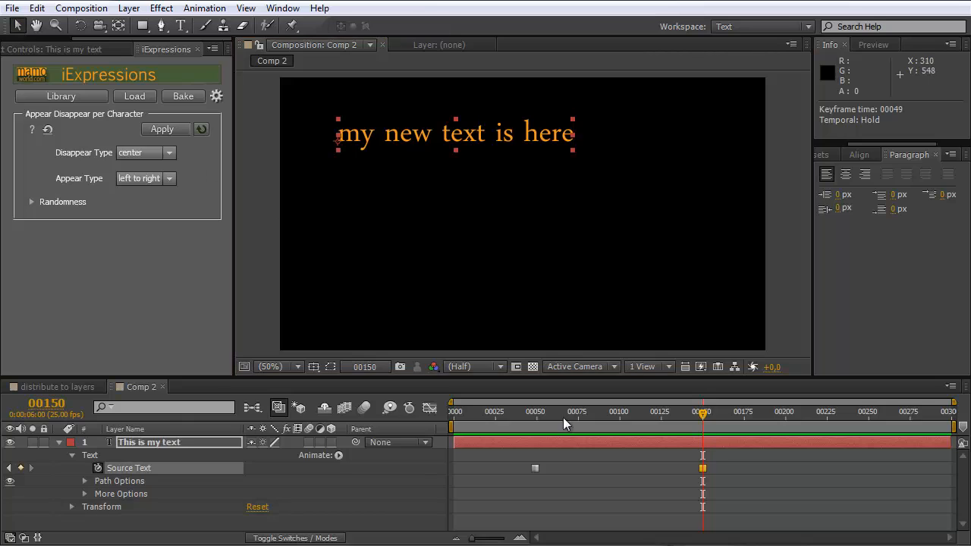
pyautogui.moveTo(704, 416); pyautogui.dragTo(668, 415)
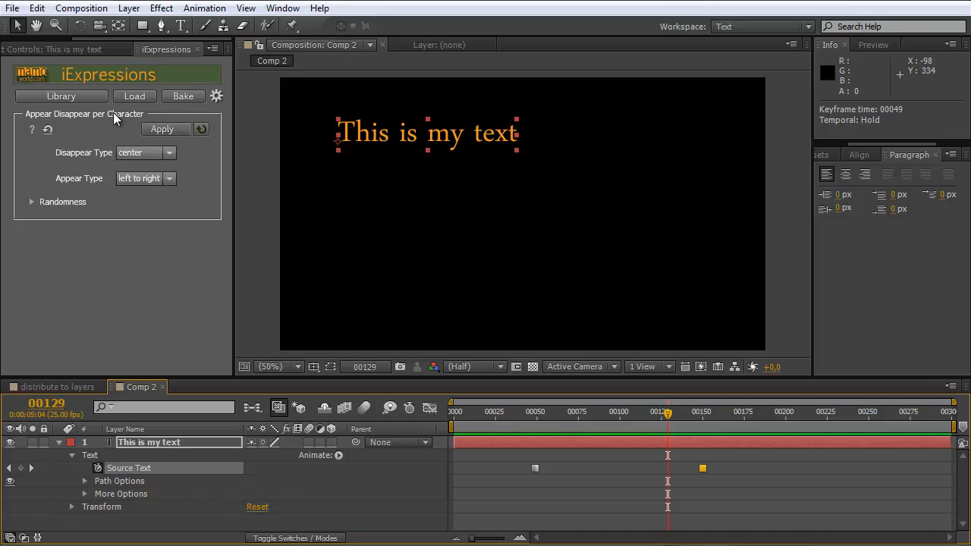
# Step: Reset the Appear Disappear per Character settings, apply the expression to Source Text, and scrub between the keyframes to preview it
pyautogui.click(132, 467)
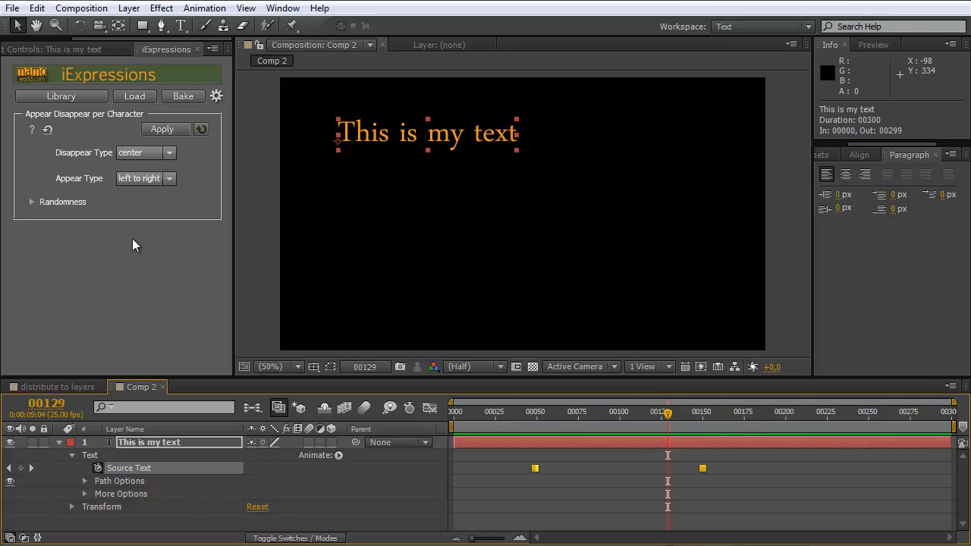
pyautogui.click(46, 132)
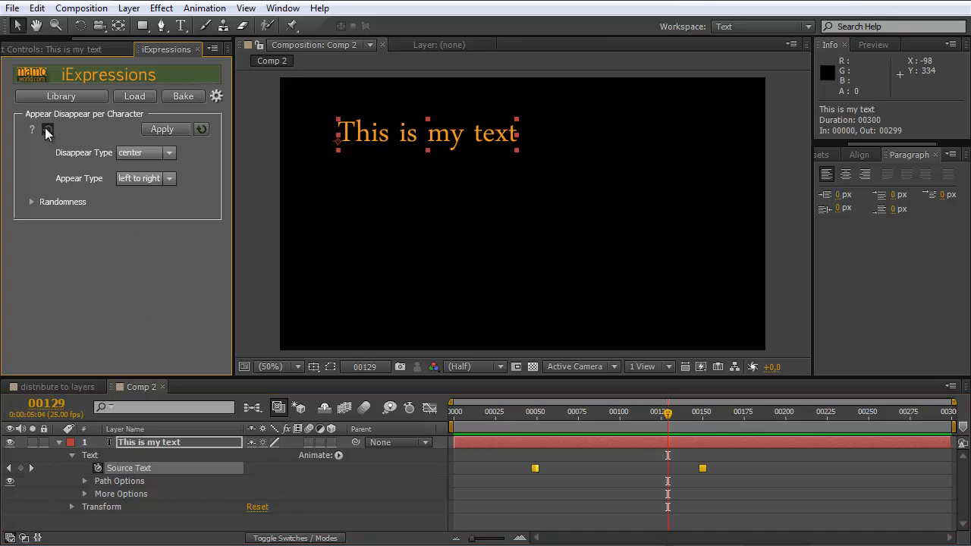
pyautogui.click(175, 132)
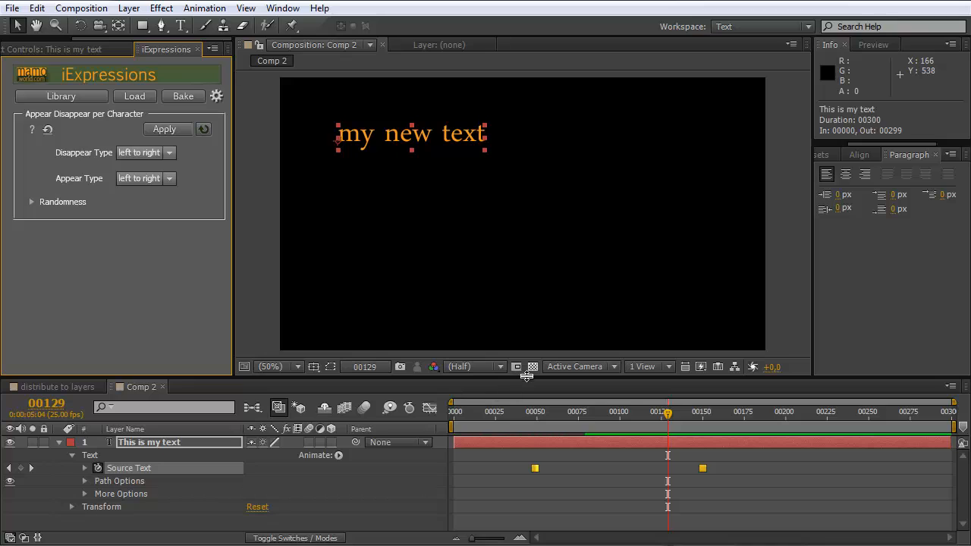
pyautogui.moveTo(522, 418); pyautogui.dragTo(713, 421)
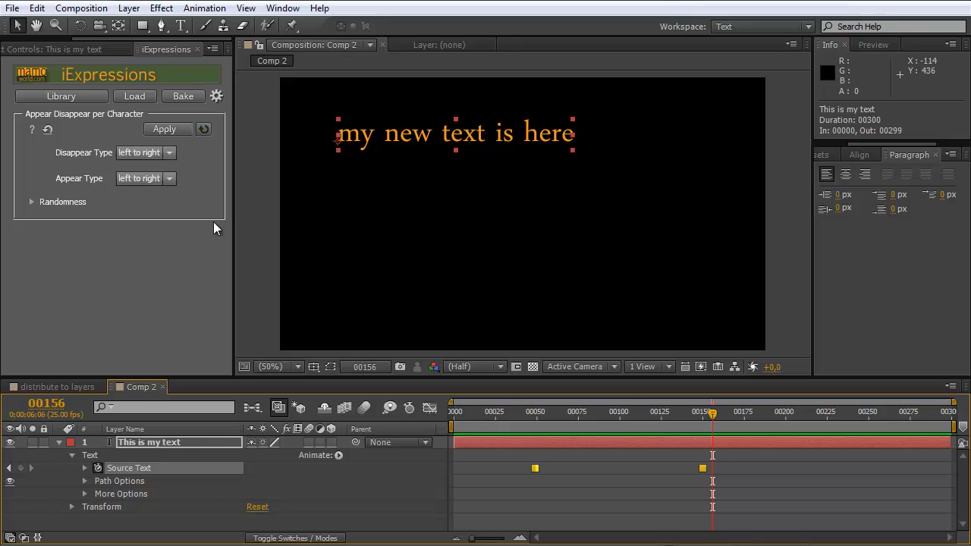
# Step: Set both Disappear Type and Appear Type of the Appear Disappear per Character expression to right to left
pyautogui.click(170, 152)
pyautogui.click(164, 178)
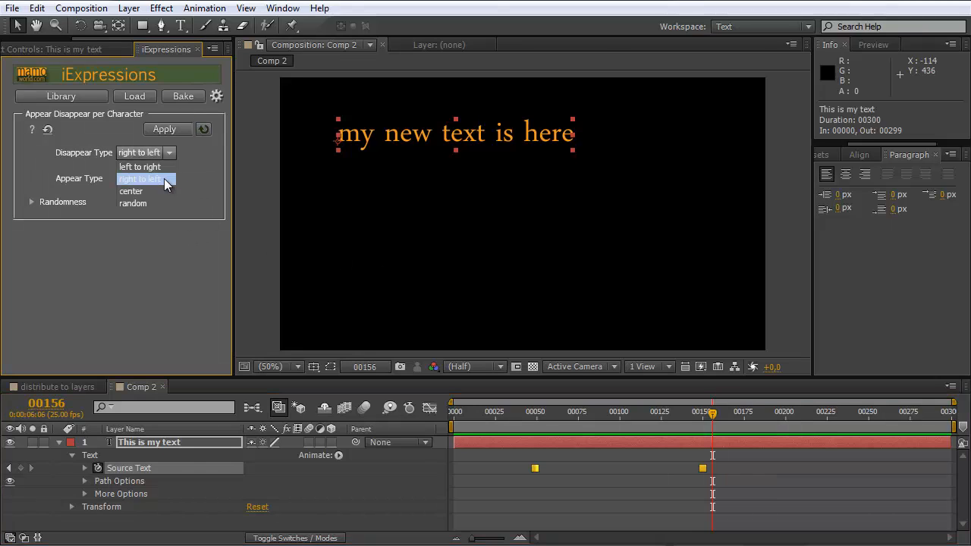
pyautogui.click(170, 178)
pyautogui.click(161, 206)
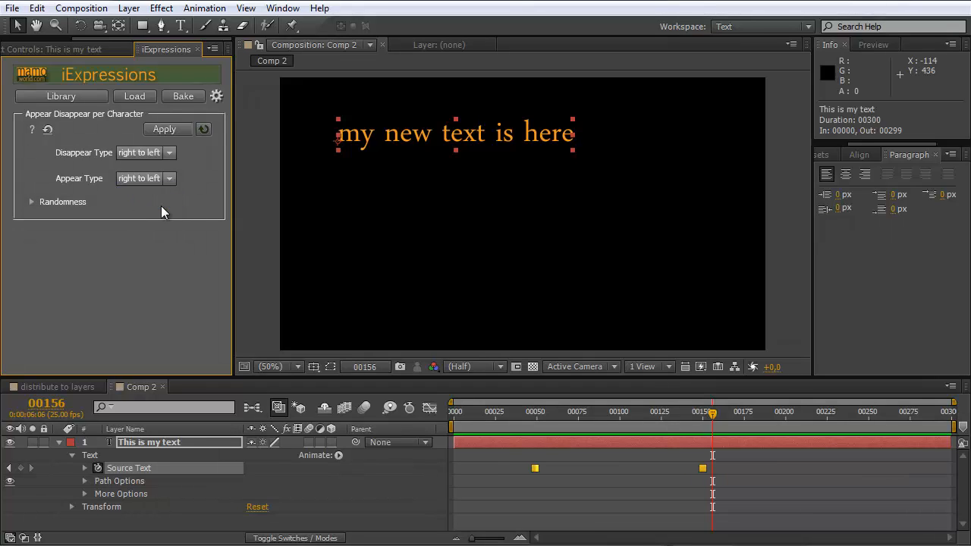
# Step: Apply the right to left Appear Disappear per Character expression to Source Text and scrub between the keyframes to preview it
pyautogui.click(170, 128)
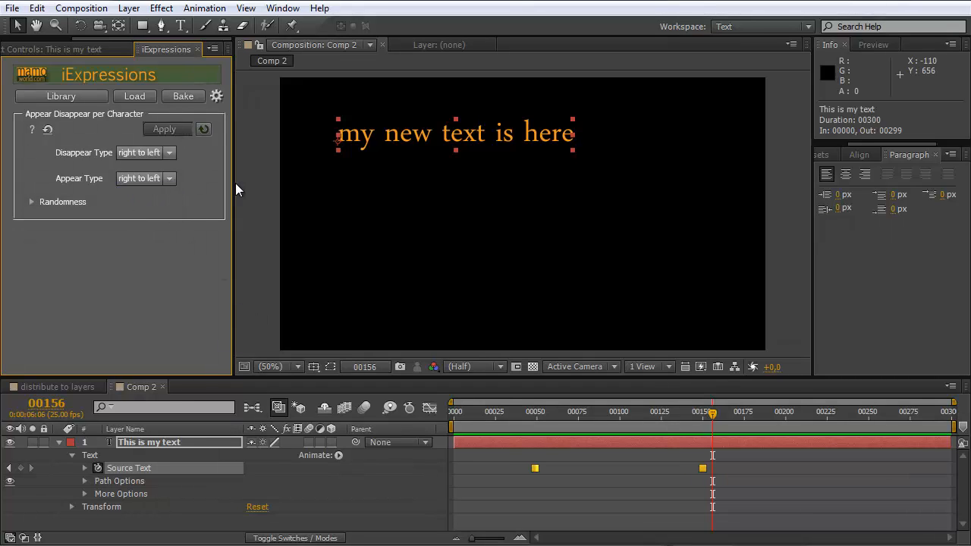
pyautogui.moveTo(511, 408); pyautogui.dragTo(660, 412)
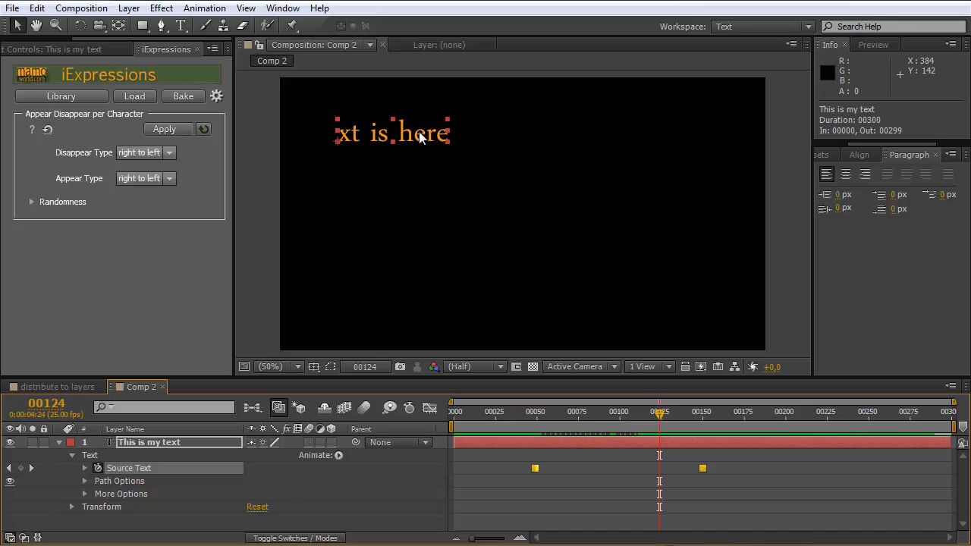
pyautogui.click(662, 411)
pyautogui.moveTo(662, 412); pyautogui.dragTo(704, 412)
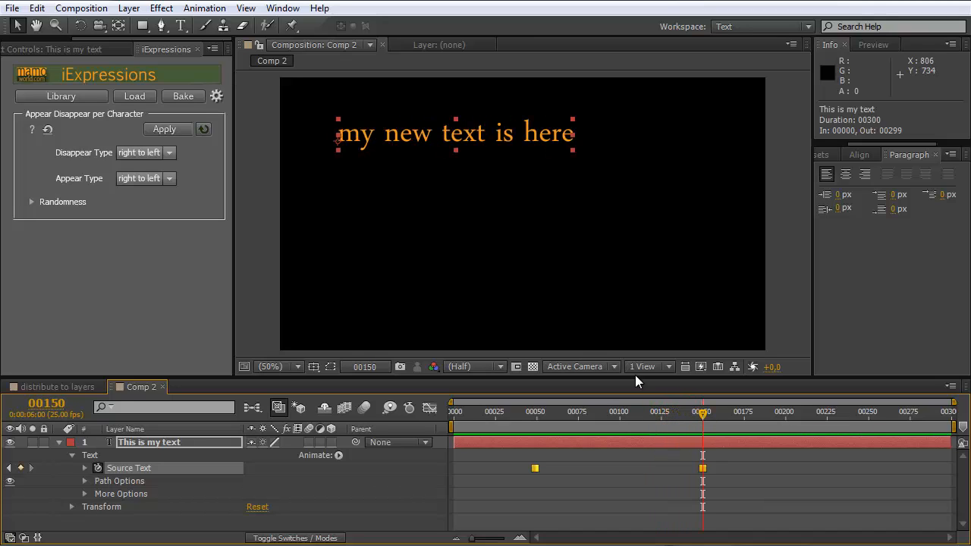
# Step: Right-align the text across its Source Text keyframes, move the layer to about 886, 202, and scrub to preview it
pyautogui.click(866, 178)
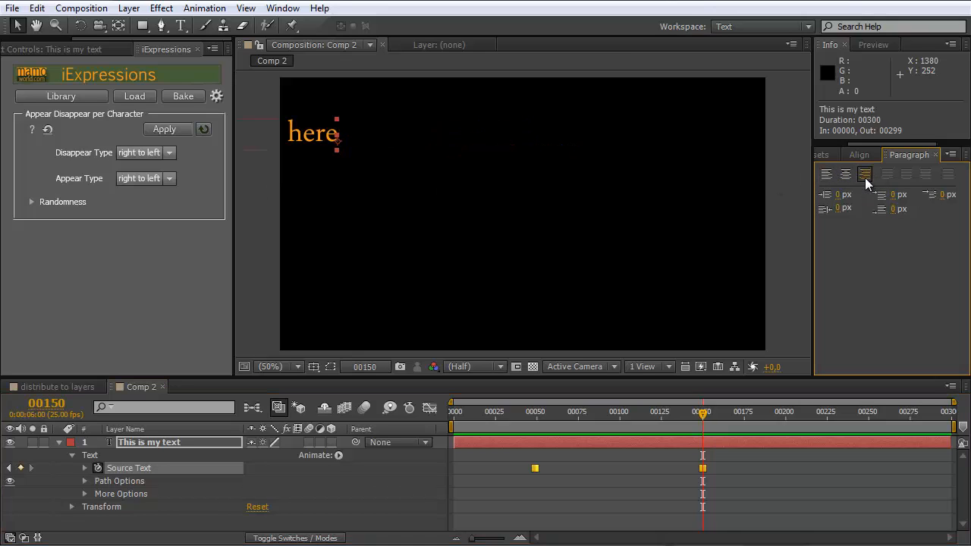
pyautogui.moveTo(312, 134); pyautogui.dragTo(590, 148)
pyautogui.moveTo(704, 412)
pyautogui.mouseDown()
pyautogui.moveTo(517, 412)
pyautogui.moveTo(718, 412)
pyautogui.mouseUp()
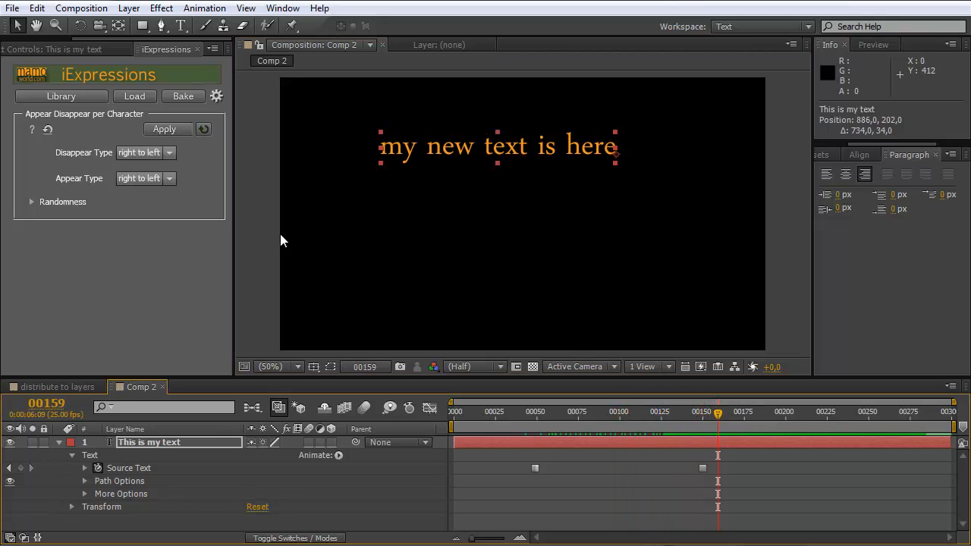
pyautogui.click(844, 174)
pyautogui.click(844, 176)
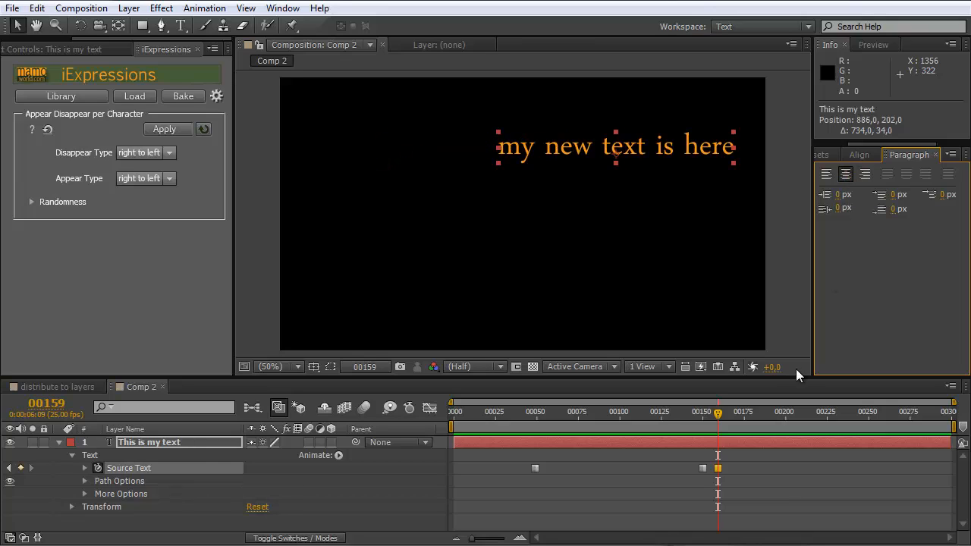
pyautogui.hotkey('ctrl', 'z')
pyautogui.moveTo(716, 415); pyautogui.dragTo(747, 412)
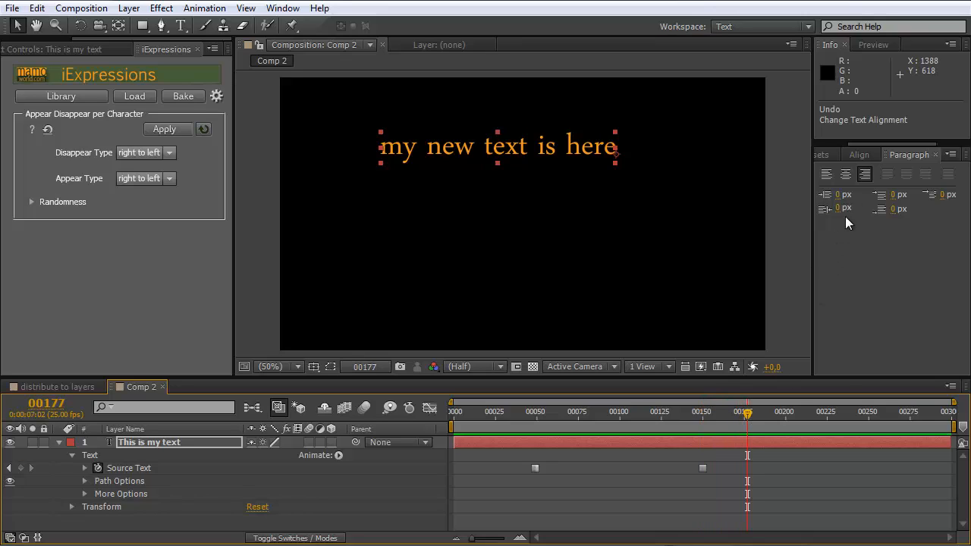
pyautogui.click(844, 177)
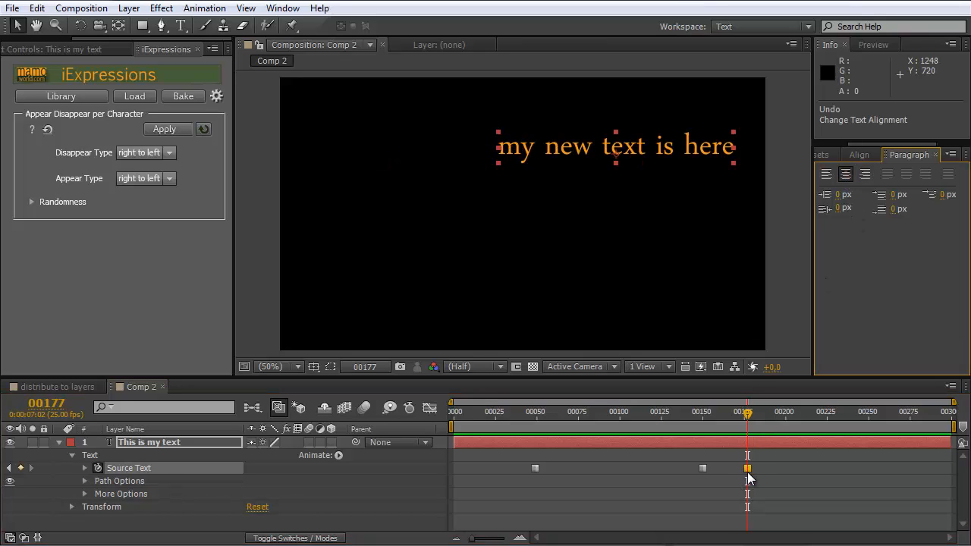
pyautogui.press('Delete')
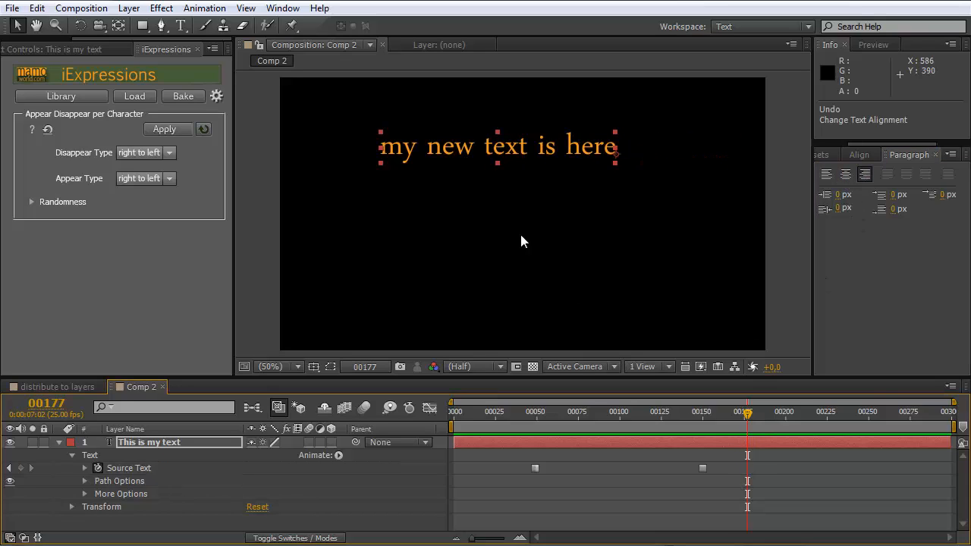
# Step: At frame 150, center-align the text on all Source Text keyframes and move the layer to about 548, 208
pyautogui.moveTo(748, 416); pyautogui.dragTo(714, 418)
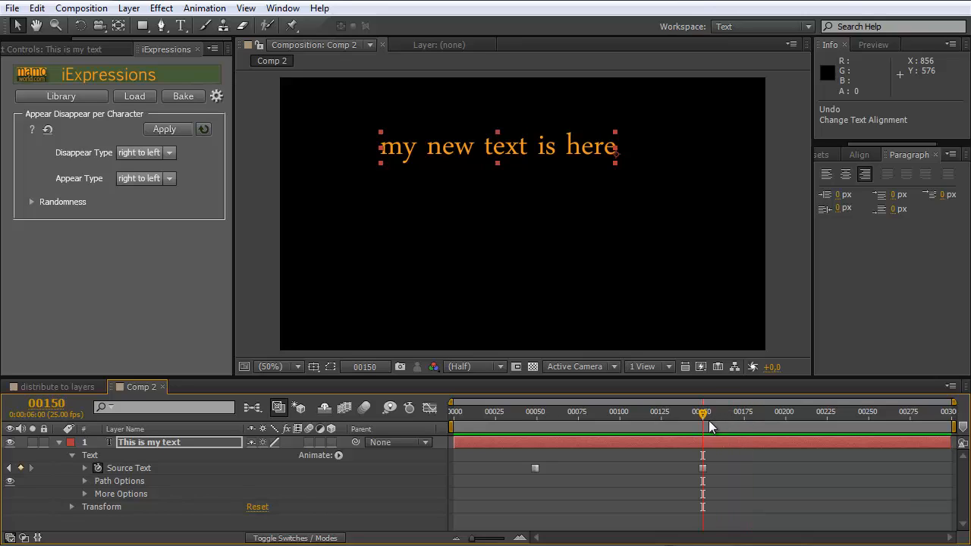
pyautogui.click(130, 468)
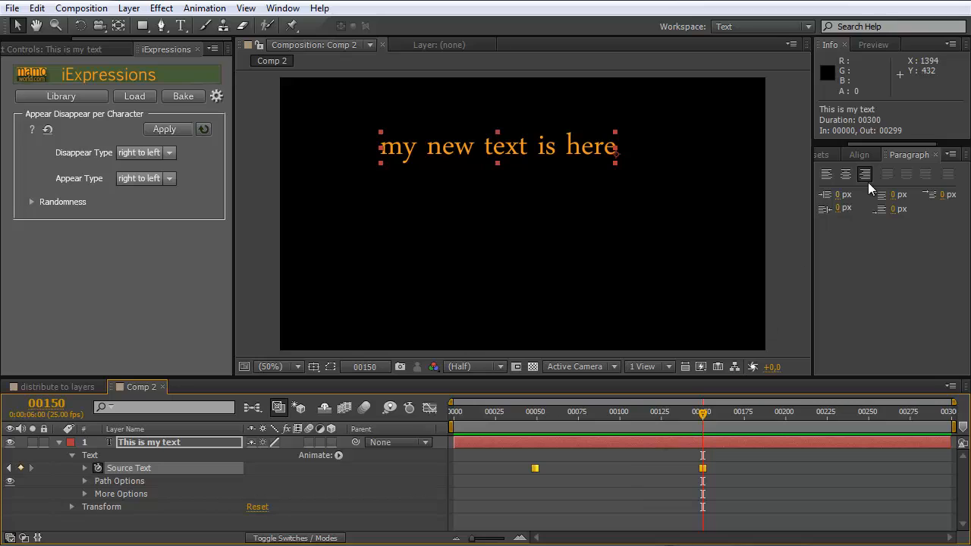
pyautogui.click(846, 177)
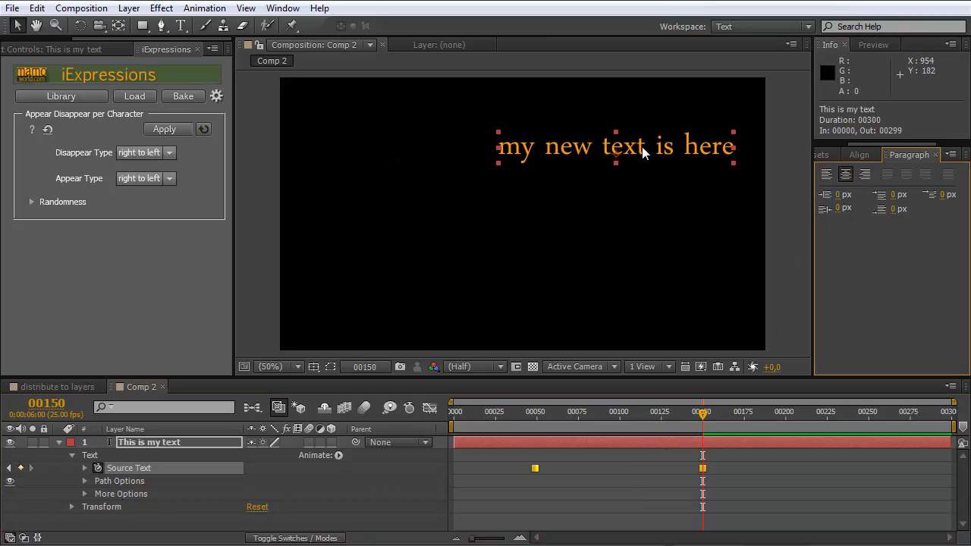
pyautogui.moveTo(642, 149); pyautogui.dragTo(500, 157)
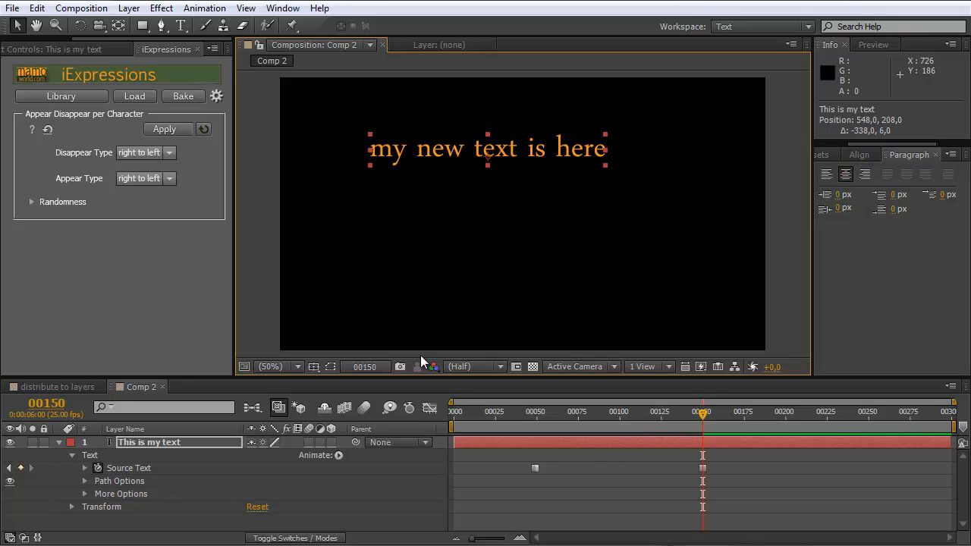
# Step: Set both Disappear Type and Appear Type of the expression to center
pyautogui.click(169, 153)
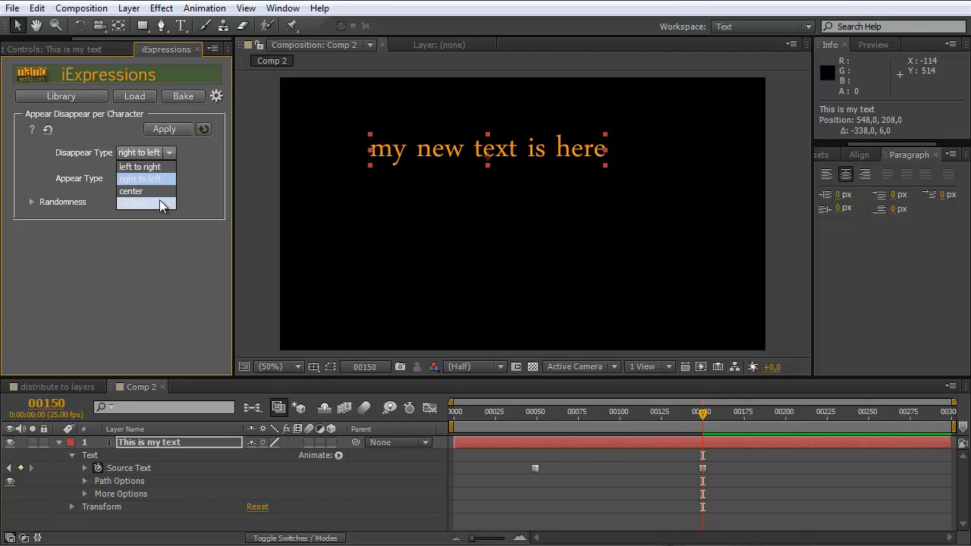
pyautogui.click(159, 191)
pyautogui.click(166, 178)
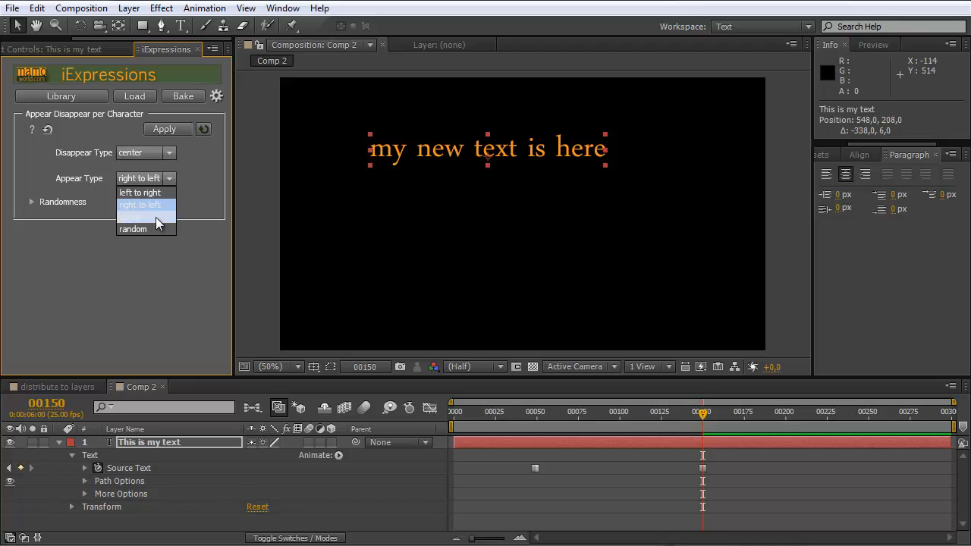
pyautogui.click(156, 216)
# Step: Apply the center-based expression to the layer's Source Text and scrub between the keyframes to preview it
pyautogui.click(165, 130)
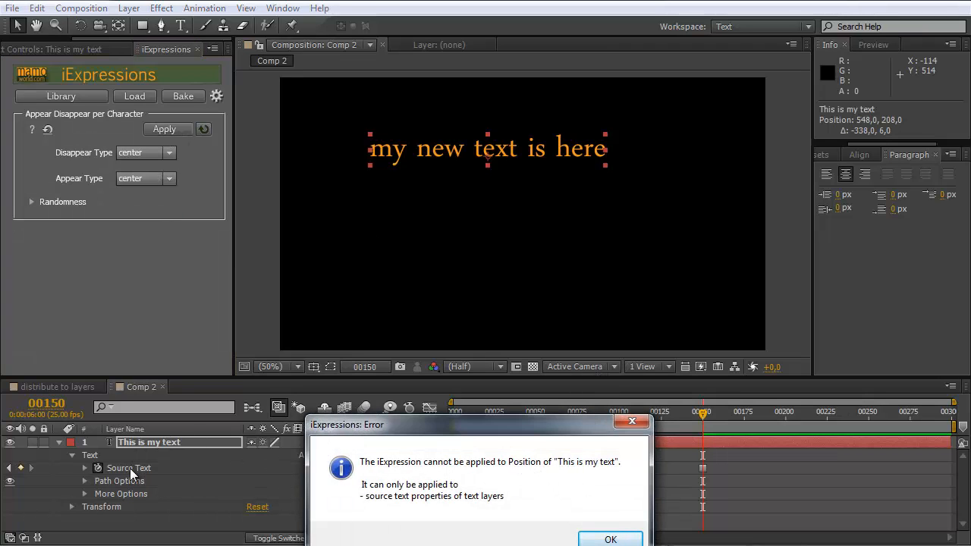
pyautogui.click(611, 539)
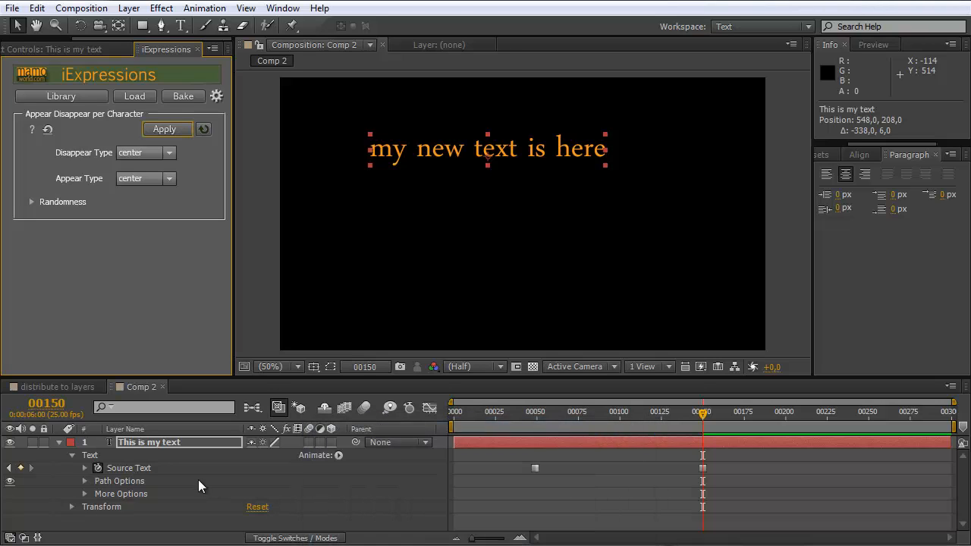
pyautogui.click(143, 469)
pyautogui.click(163, 127)
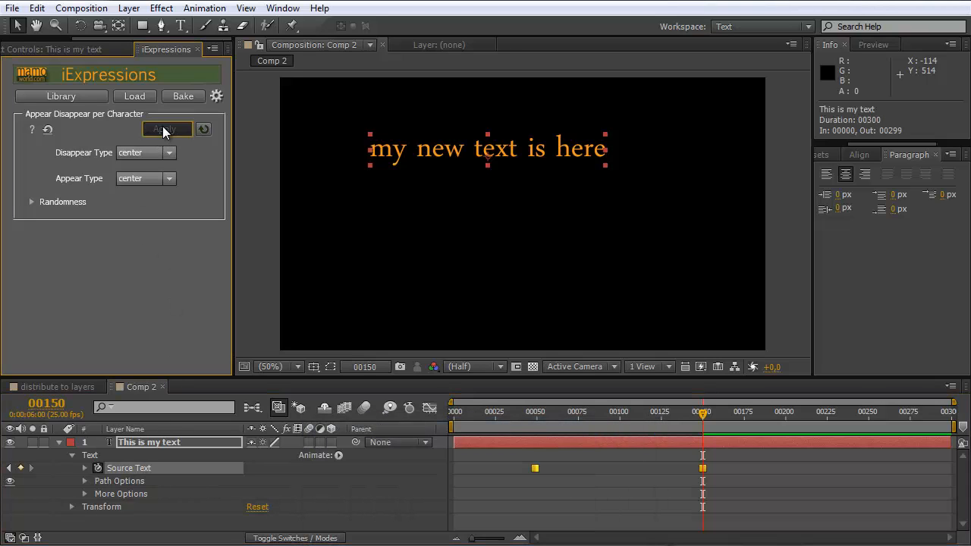
pyautogui.moveTo(535, 413)
pyautogui.mouseDown()
pyautogui.moveTo(713, 413)
pyautogui.moveTo(523, 412)
pyautogui.mouseUp()
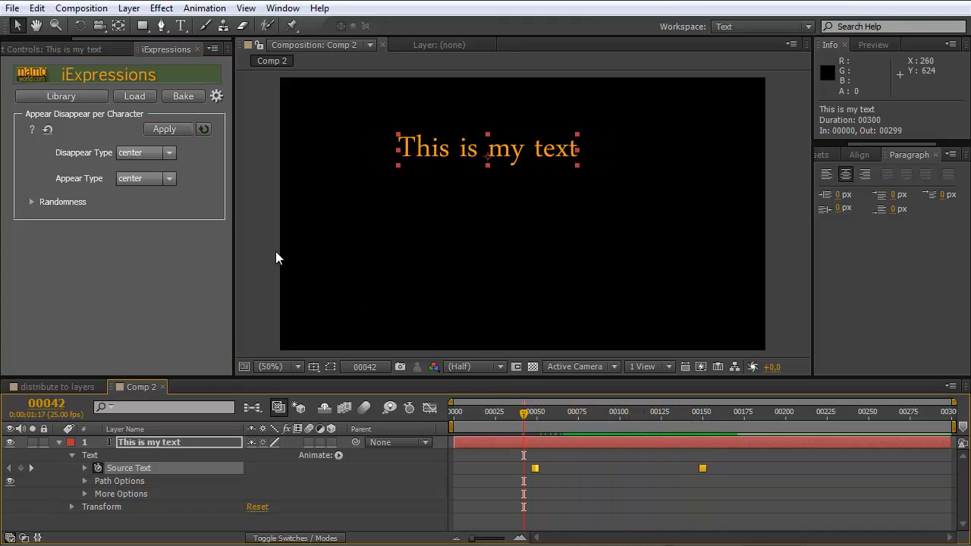
# Step: Set both Disappear Type and Appear Type to random, apply the expression to Source Text, and scrub to preview it
pyautogui.click(168, 151)
pyautogui.click(155, 201)
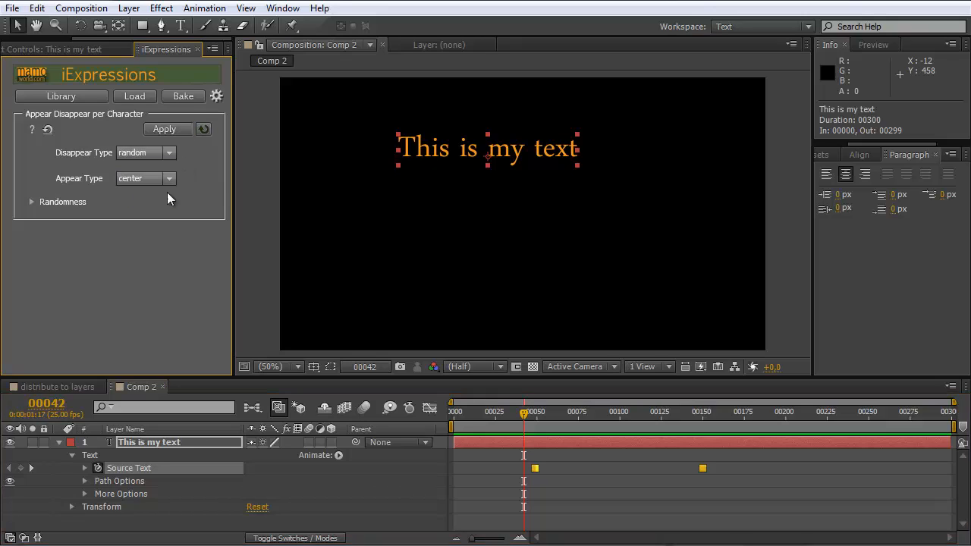
pyautogui.click(170, 180)
pyautogui.click(144, 229)
pyautogui.click(141, 470)
pyautogui.click(180, 129)
pyautogui.moveTo(524, 417); pyautogui.dragTo(712, 414)
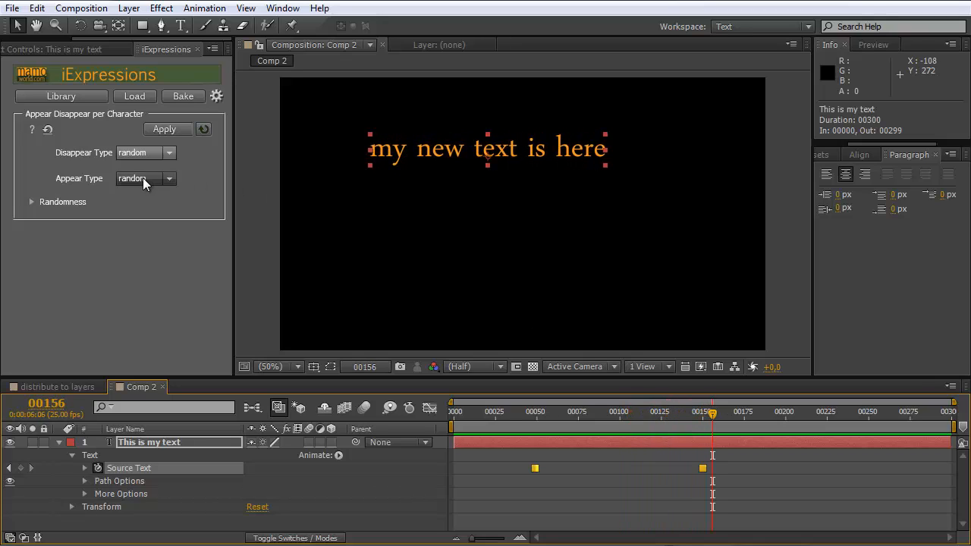
# Step: Set Disappear Type to center with Appear Type random, reapply the expression to Source Text, and scrub to preview it
pyautogui.moveTo(119, 154)
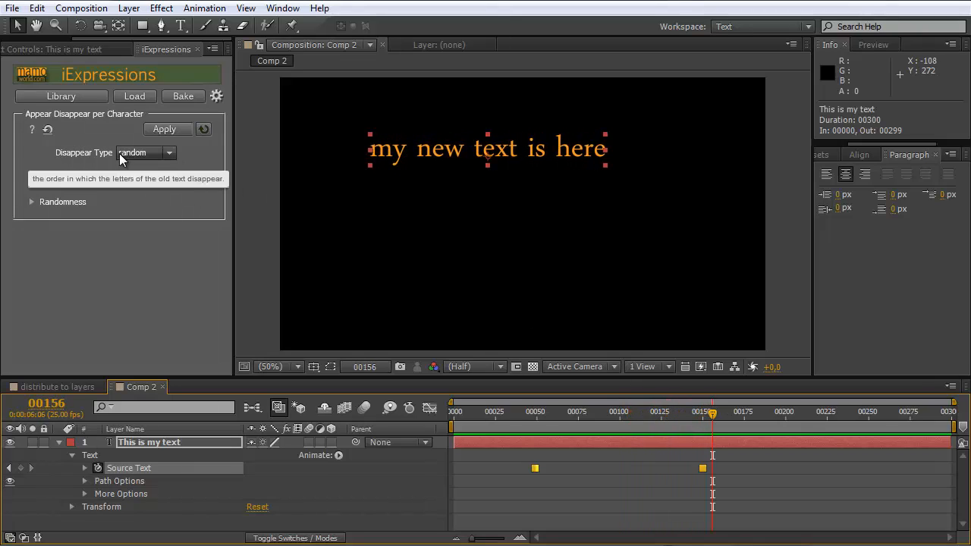
pyautogui.click(168, 153)
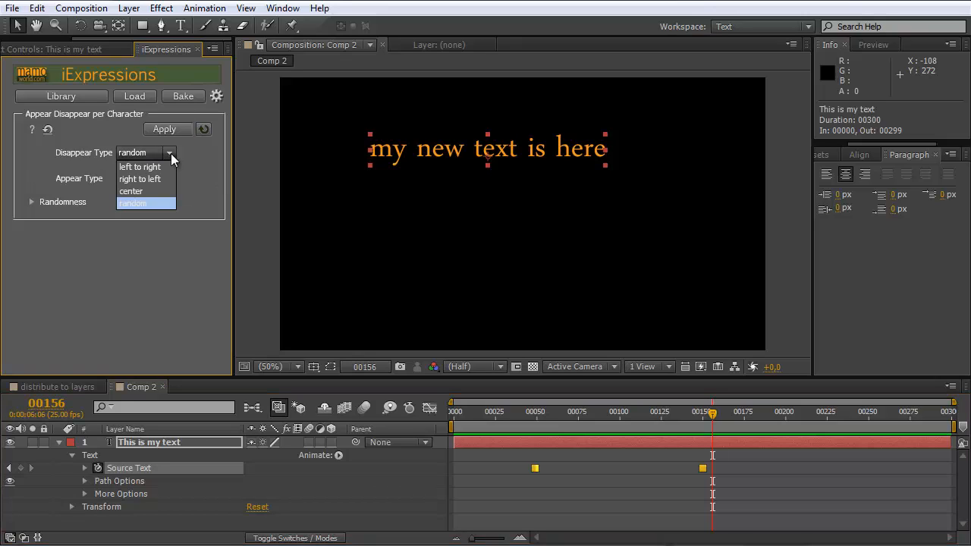
pyautogui.click(154, 190)
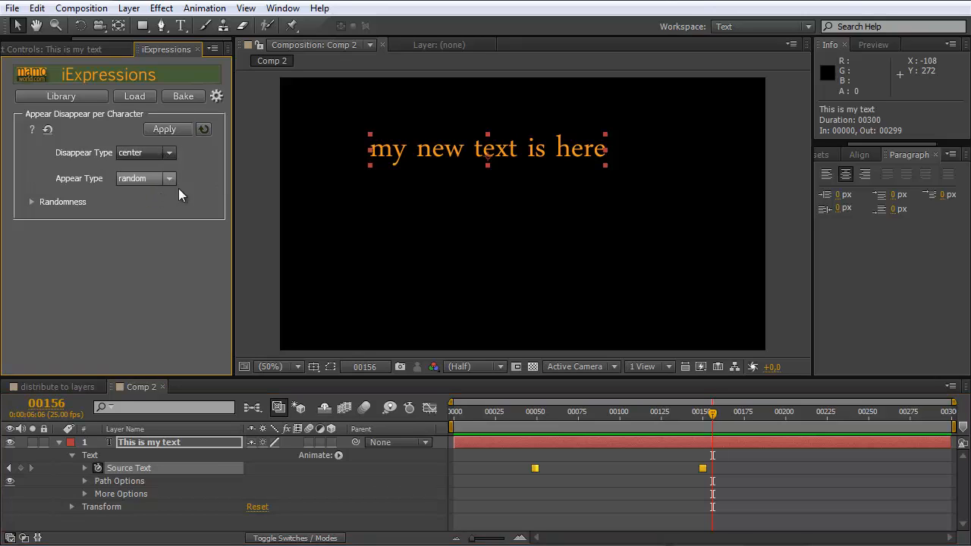
pyautogui.click(139, 471)
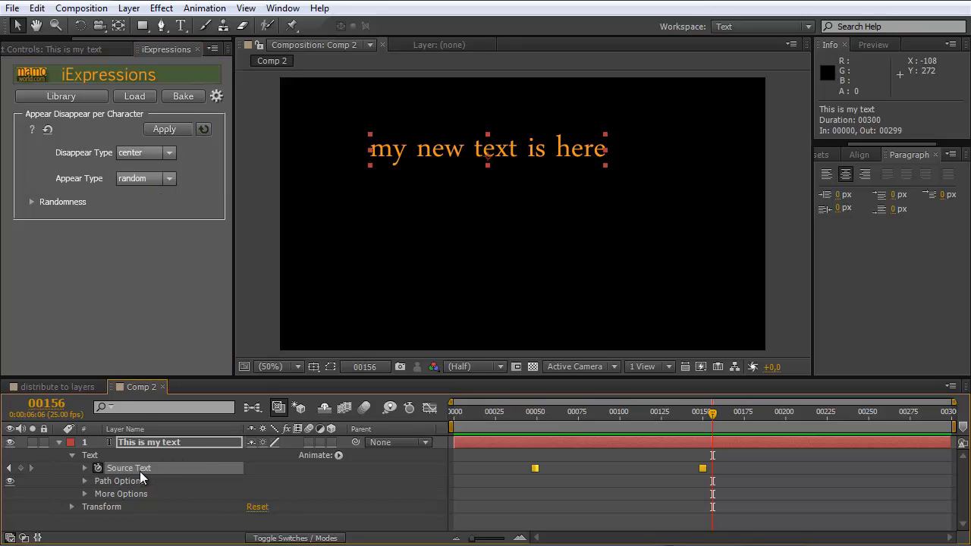
pyautogui.click(162, 128)
pyautogui.moveTo(525, 415)
pyautogui.mouseDown()
pyautogui.moveTo(605, 413)
pyautogui.moveTo(534, 415)
pyautogui.moveTo(543, 413)
pyautogui.mouseUp()
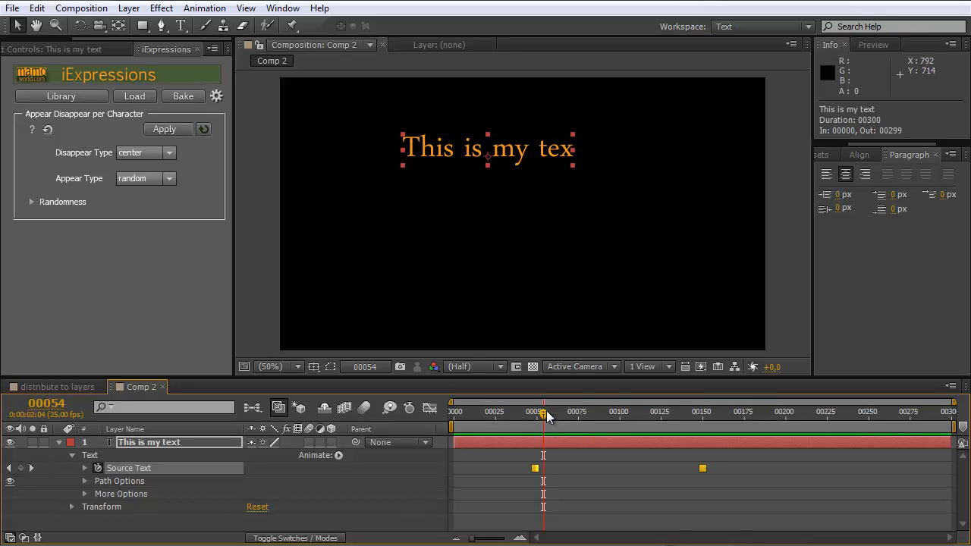
pyautogui.moveTo(546, 410); pyautogui.dragTo(686, 410)
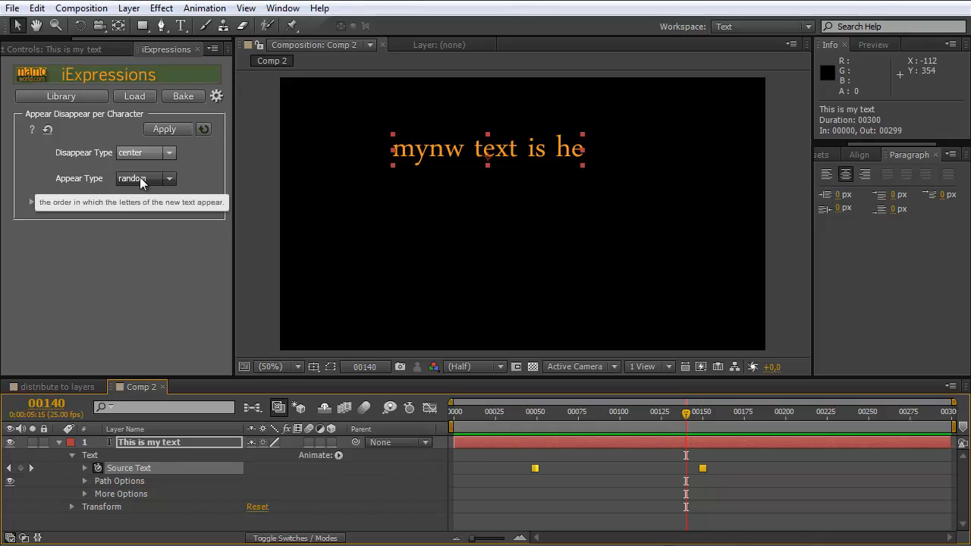
# Step: Expand the expression's Randomness settings and examine the Random Seed option
pyautogui.click(29, 202)
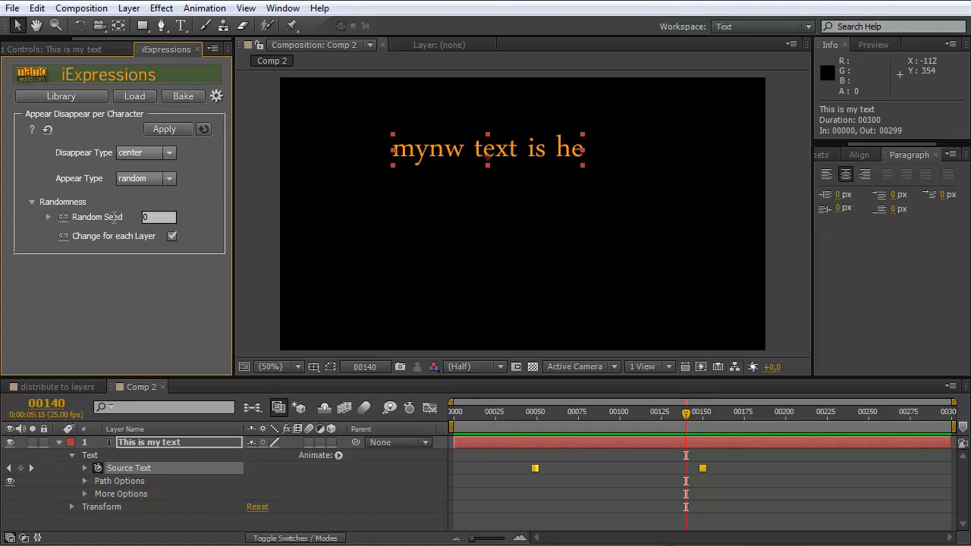
pyautogui.moveTo(89, 218)
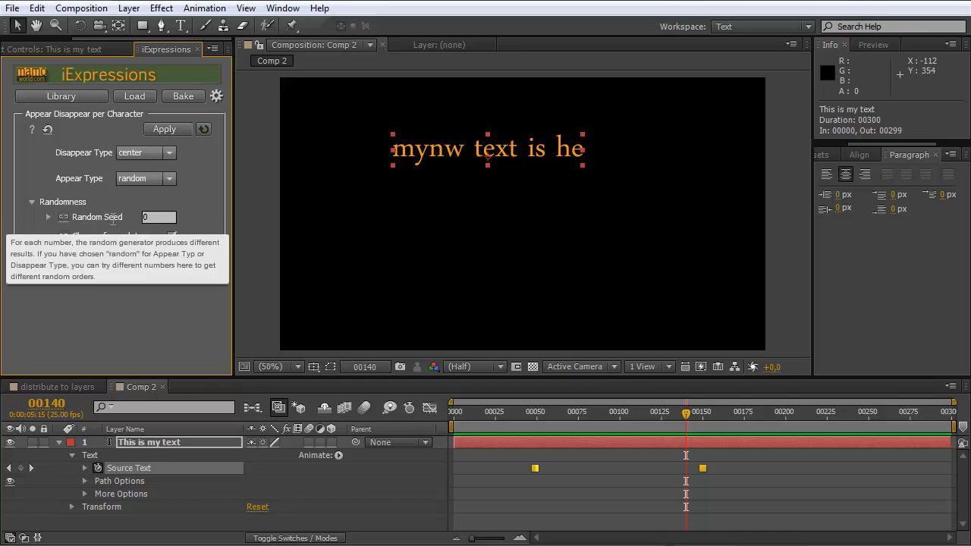
pyautogui.click(147, 217)
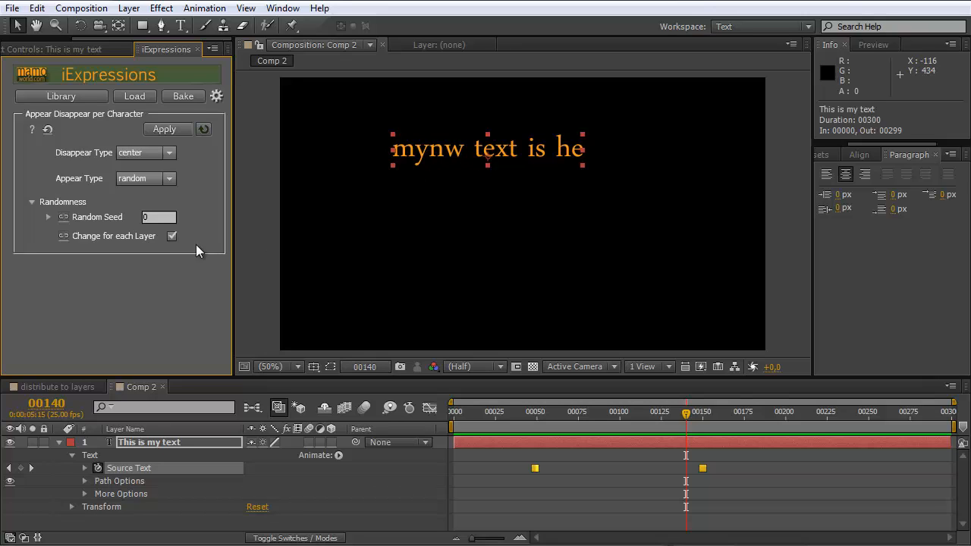
# Step: Duplicate the text layer, move the copy straight down to about 548, 296, and scrub to compare both random orders
pyautogui.click(148, 441)
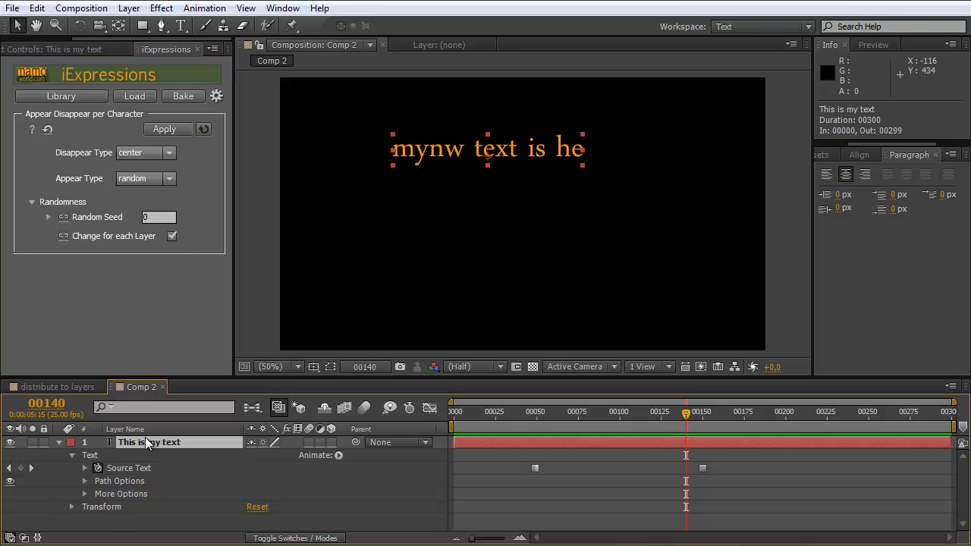
pyautogui.hotkey('ctrl', 'd')
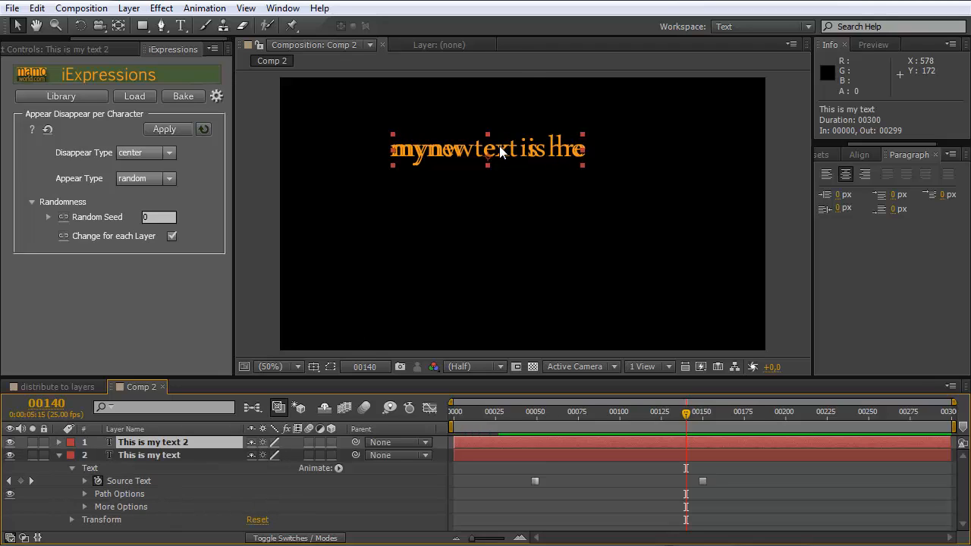
pyautogui.moveTo(499, 157); pyautogui.dragTo(499, 198)
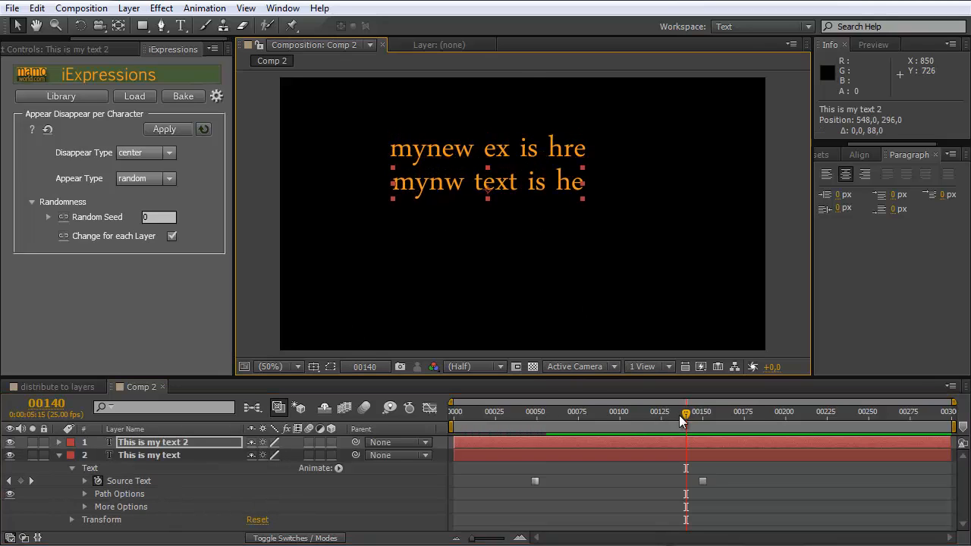
pyautogui.moveTo(684, 416); pyautogui.dragTo(659, 416)
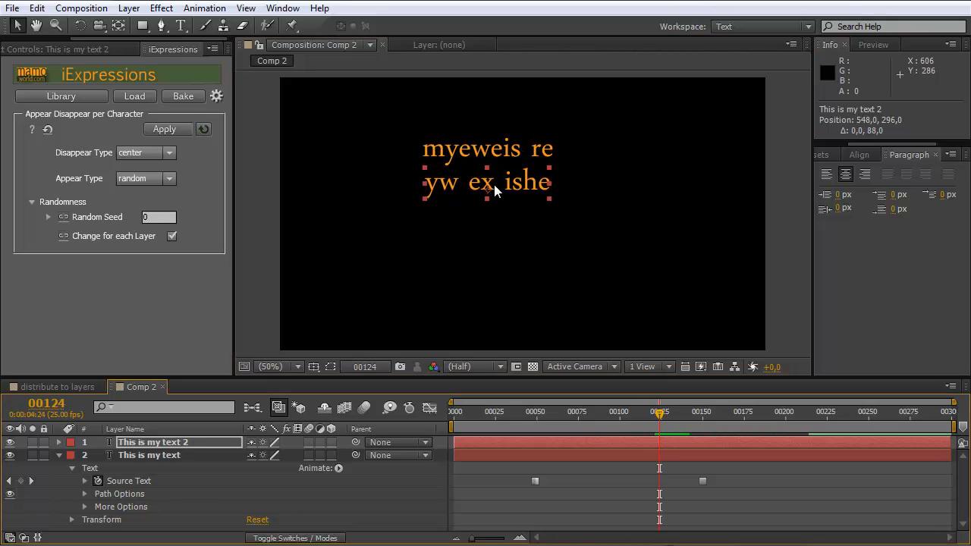
# Step: Turn off Change for each Layer, apply the expression to both text layers, and scrub to compare their random orders
pyautogui.click(171, 236)
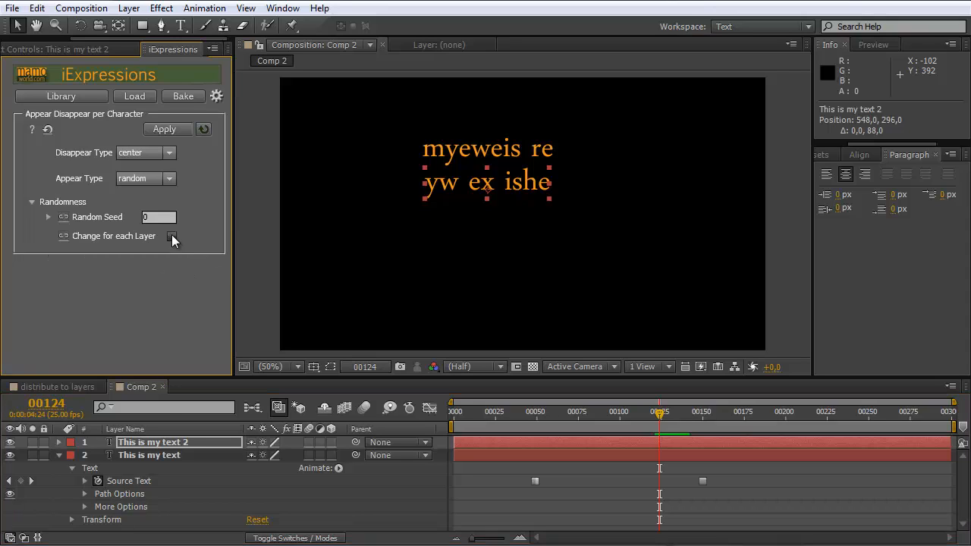
pyautogui.click(160, 454)
pyautogui.keyDown('shift'); pyautogui.click(160, 440); pyautogui.keyUp('shift')
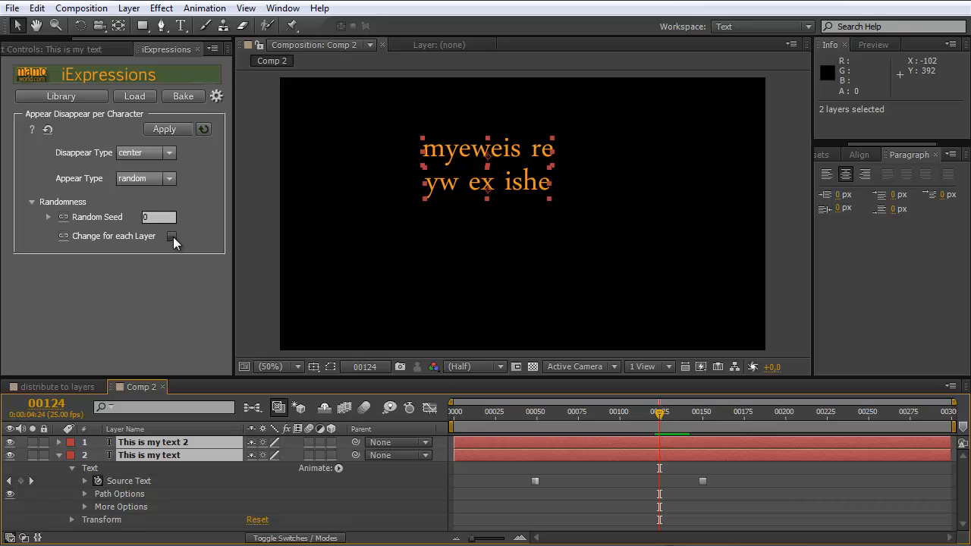
pyautogui.click(173, 127)
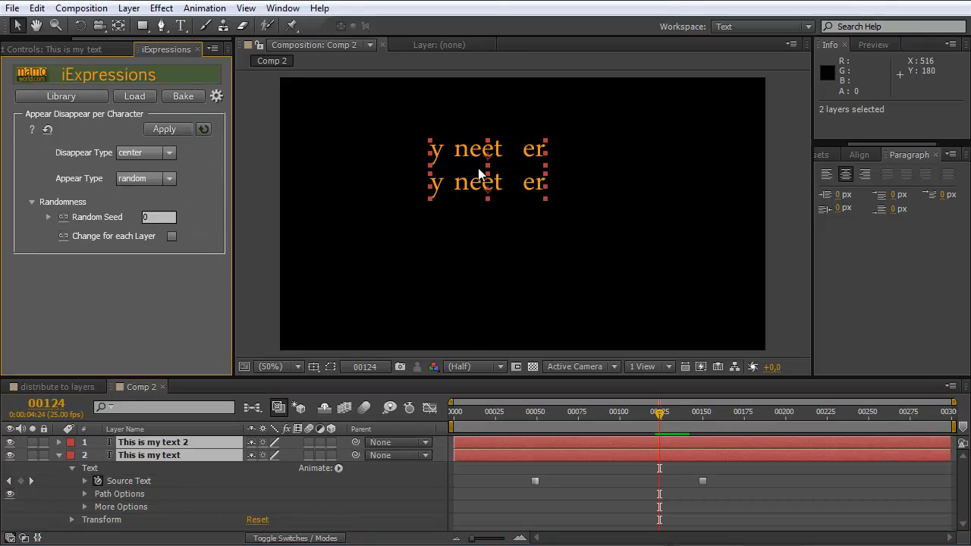
pyautogui.moveTo(650, 405)
pyautogui.mouseDown()
pyautogui.moveTo(665, 422)
pyautogui.moveTo(656, 418)
pyautogui.moveTo(698, 415)
pyautogui.moveTo(615, 413)
pyautogui.mouseUp()
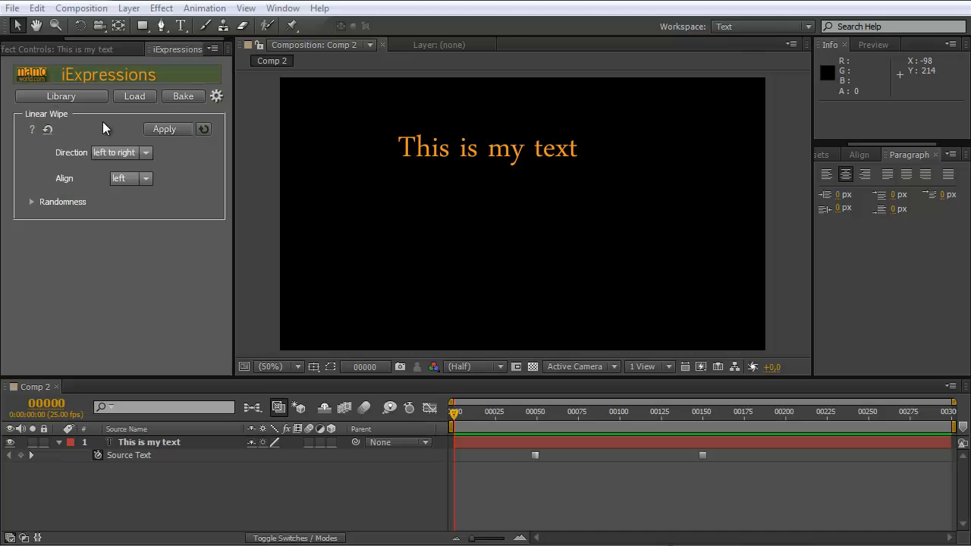
# Step: Apply the Linear Wipe iExpression with Direction left to right and Align left to Source Text, and scrub to preview it
pyautogui.click(143, 454)
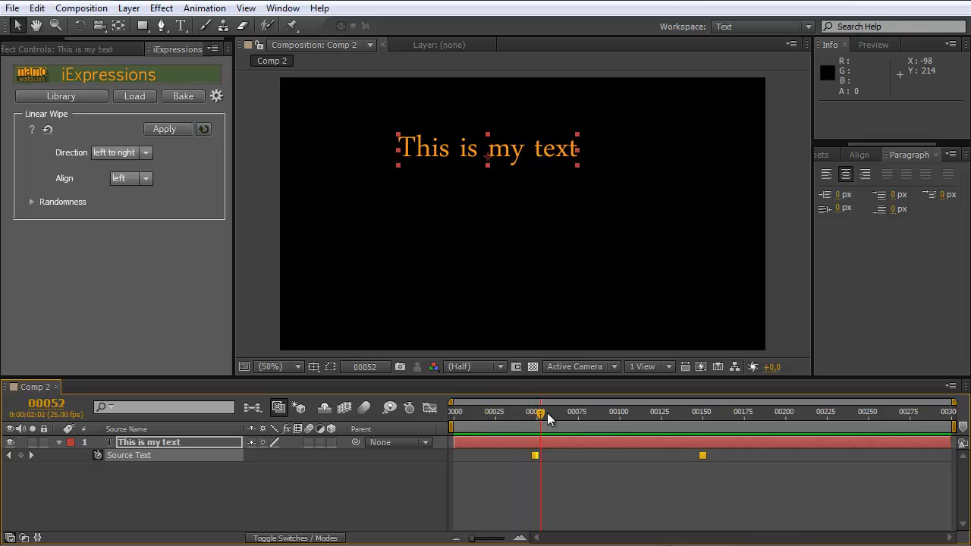
pyautogui.moveTo(603, 411); pyautogui.dragTo(717, 413)
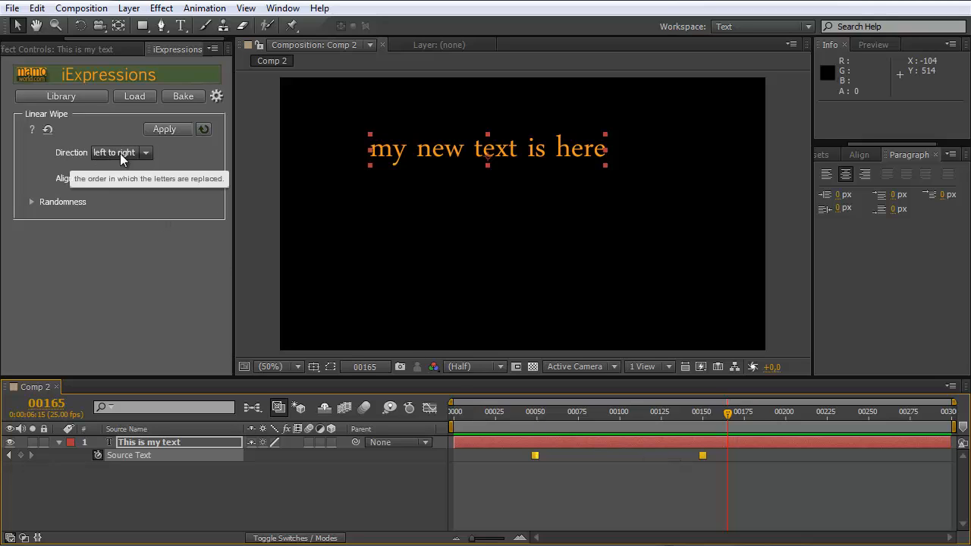
pyautogui.click(170, 129)
pyautogui.moveTo(534, 422); pyautogui.dragTo(738, 438)
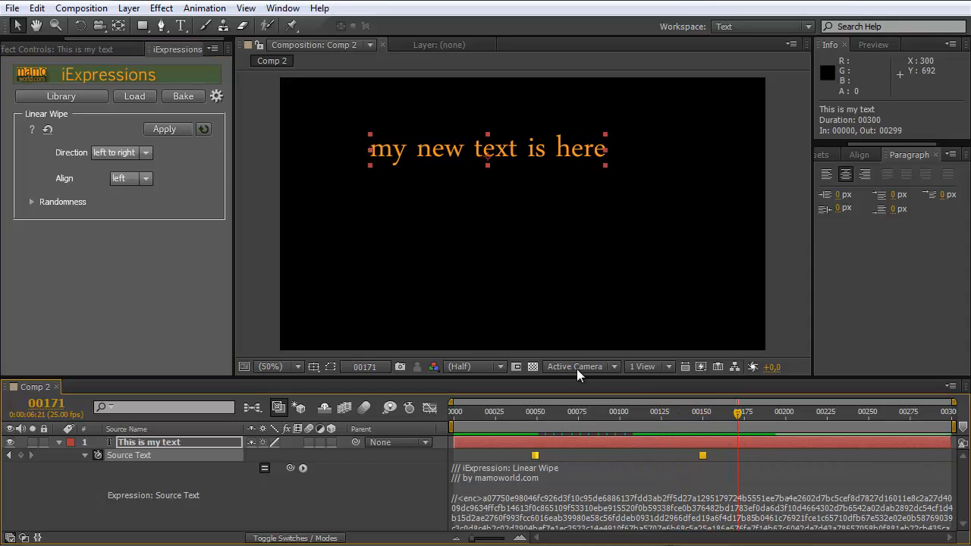
# Step: Set Linear Wipe's Direction to random, reapply the expression to Source Text, and scrub to preview it
pyautogui.click(146, 155)
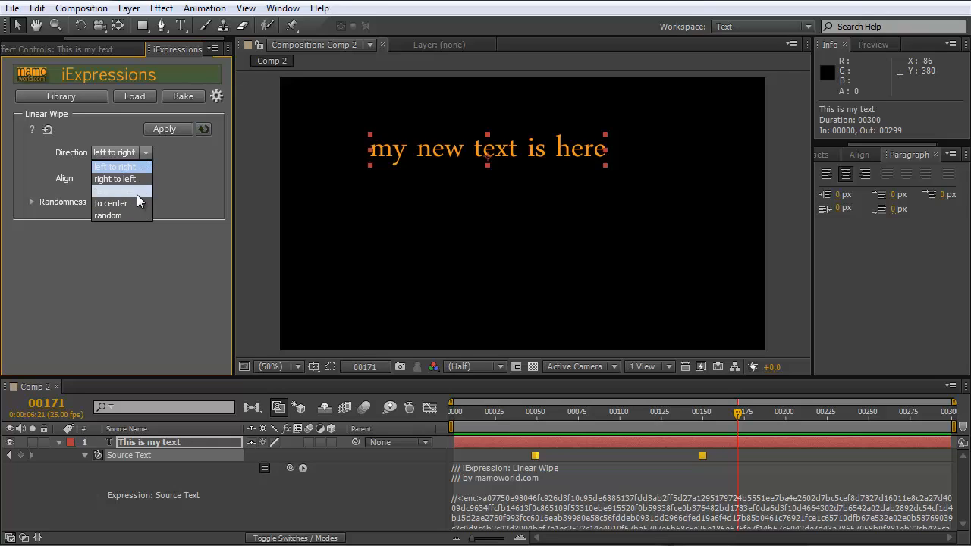
pyautogui.click(130, 215)
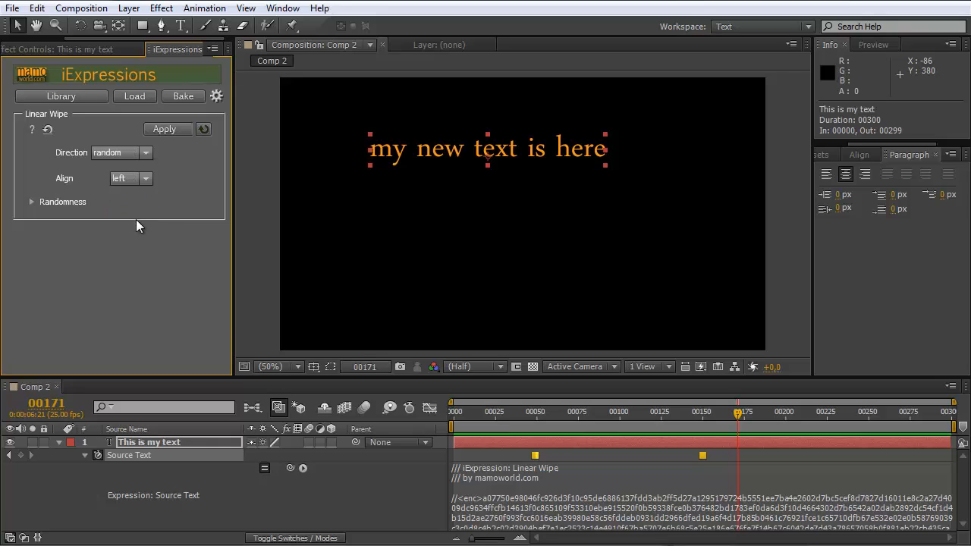
pyautogui.click(164, 130)
pyautogui.moveTo(519, 413); pyautogui.dragTo(695, 414)
# Step: Set Linear Wipe's Direction to from center, reapply the expression to Source Text, and scrub to preview it
pyautogui.click(141, 151)
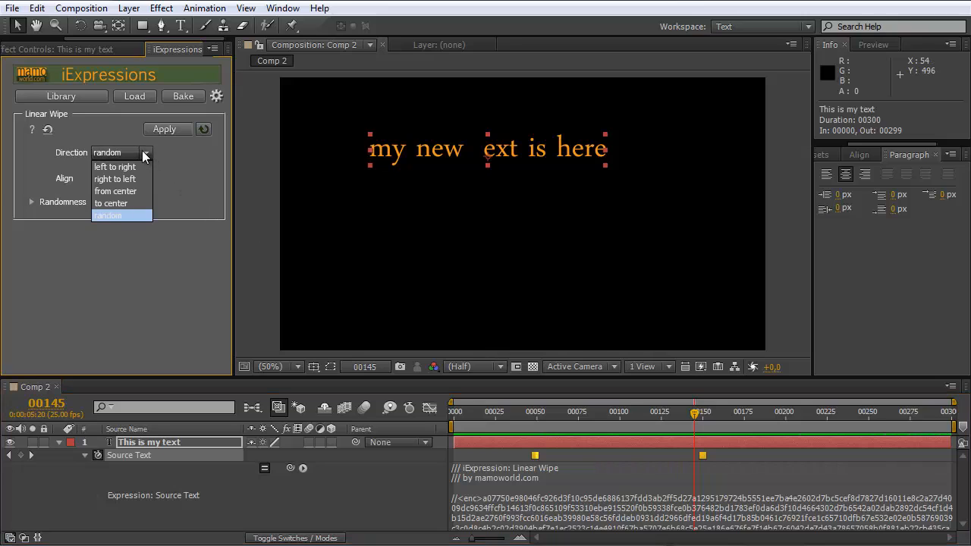
pyautogui.click(127, 191)
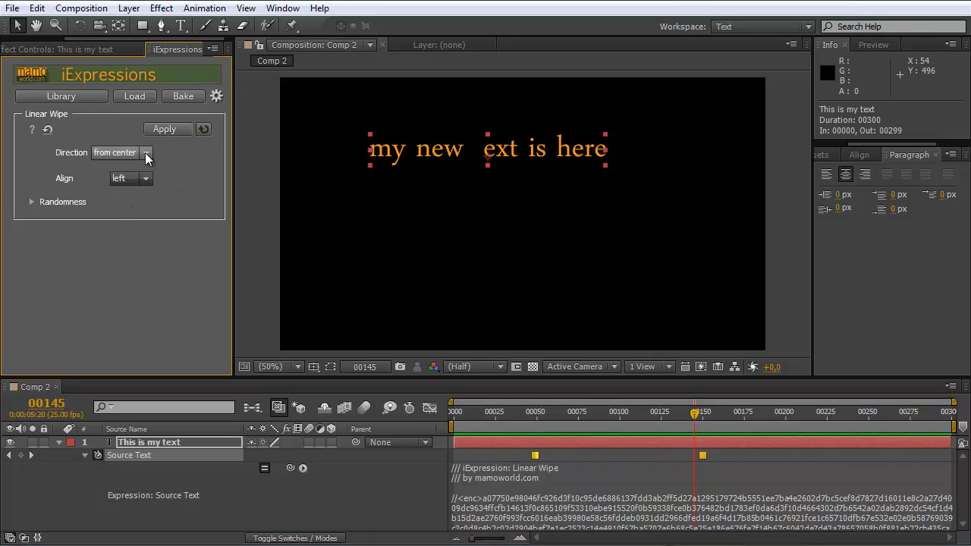
pyautogui.click(162, 129)
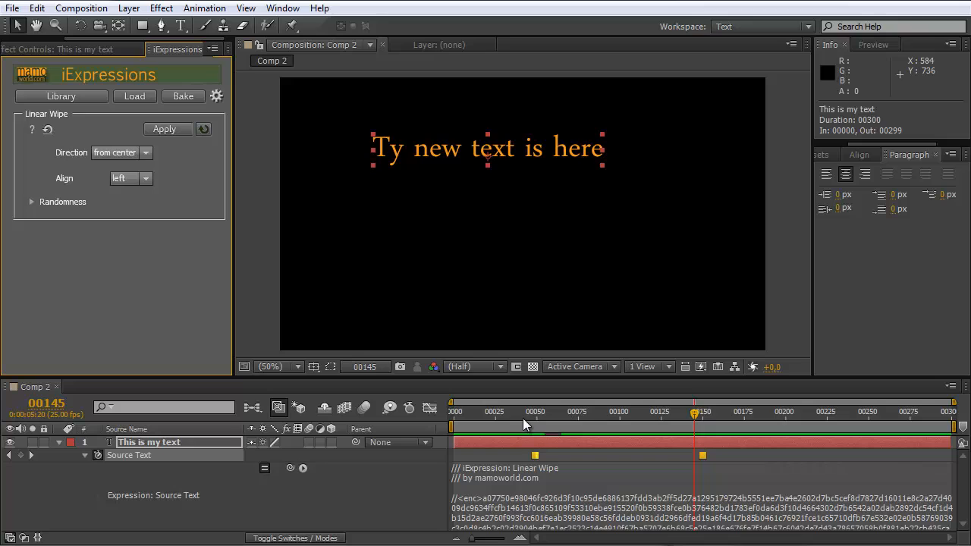
pyautogui.moveTo(522, 418)
pyautogui.mouseDown()
pyautogui.moveTo(749, 421)
pyautogui.moveTo(518, 409)
pyautogui.mouseUp()
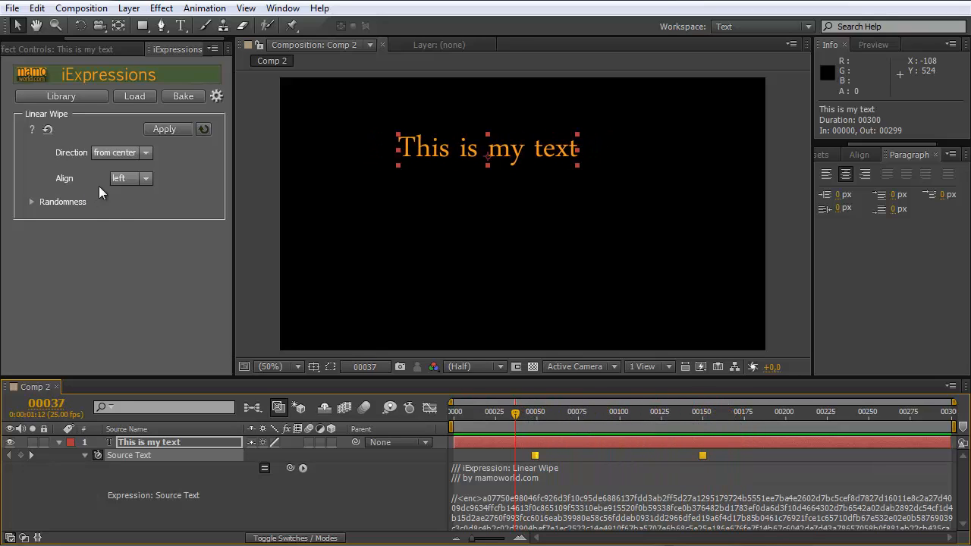
pyautogui.click(141, 149)
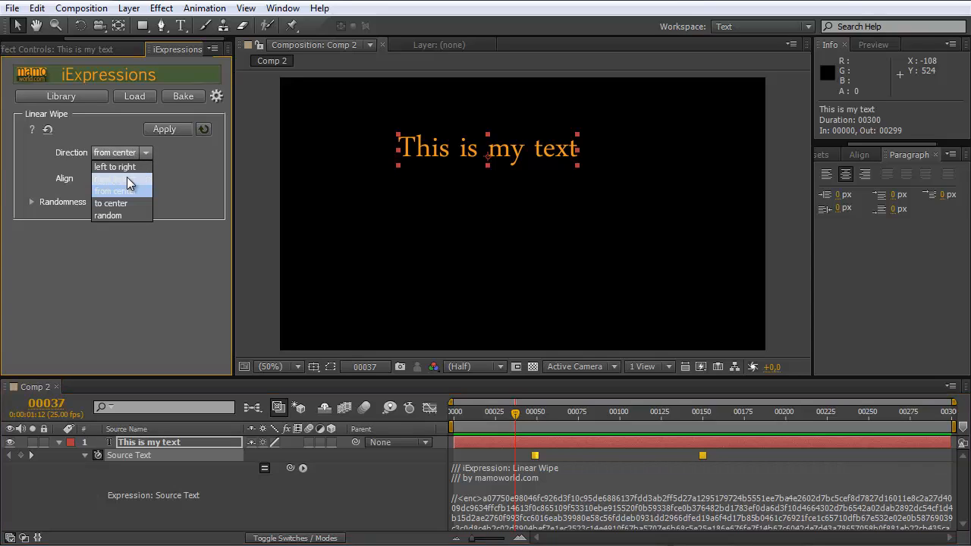
pyautogui.click(196, 178)
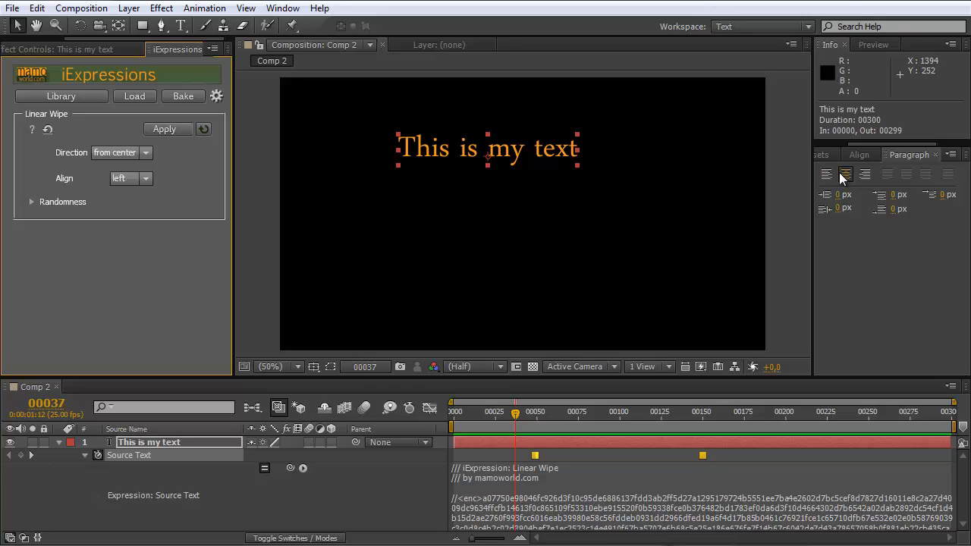
# Step: Left-align the text paragraph, set Linear Wipe's Direction to left to right, and scrub between the two keyframes
pyautogui.moveTo(518, 413); pyautogui.dragTo(535, 413)
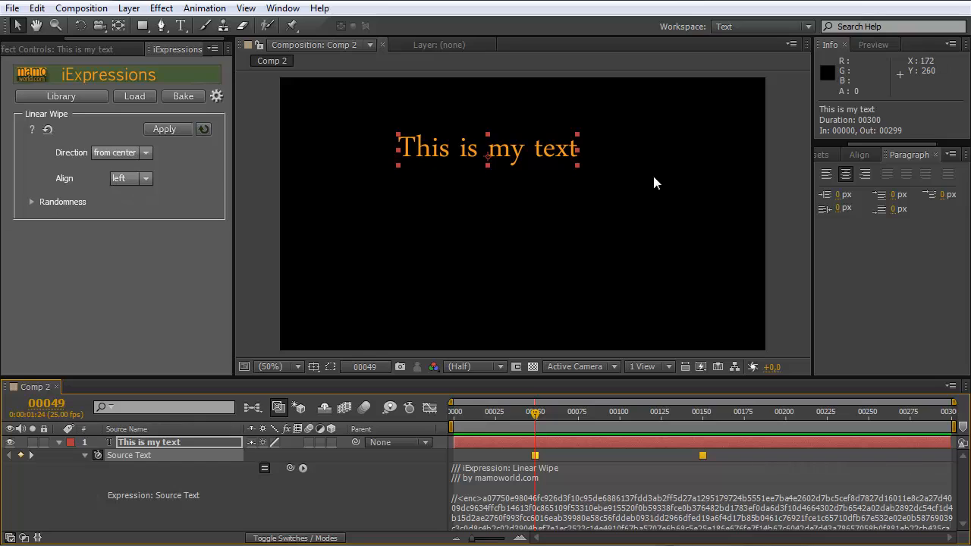
pyautogui.click(825, 175)
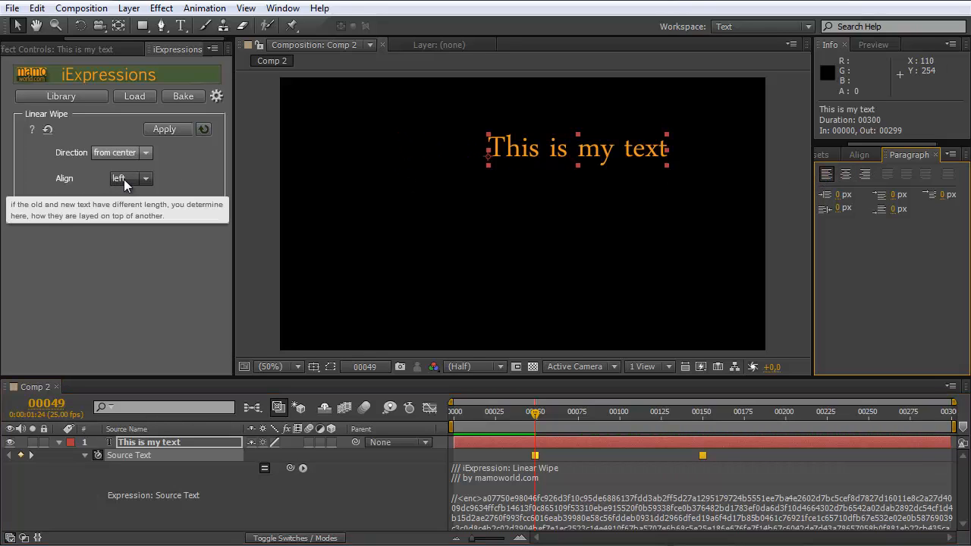
pyautogui.click(138, 153)
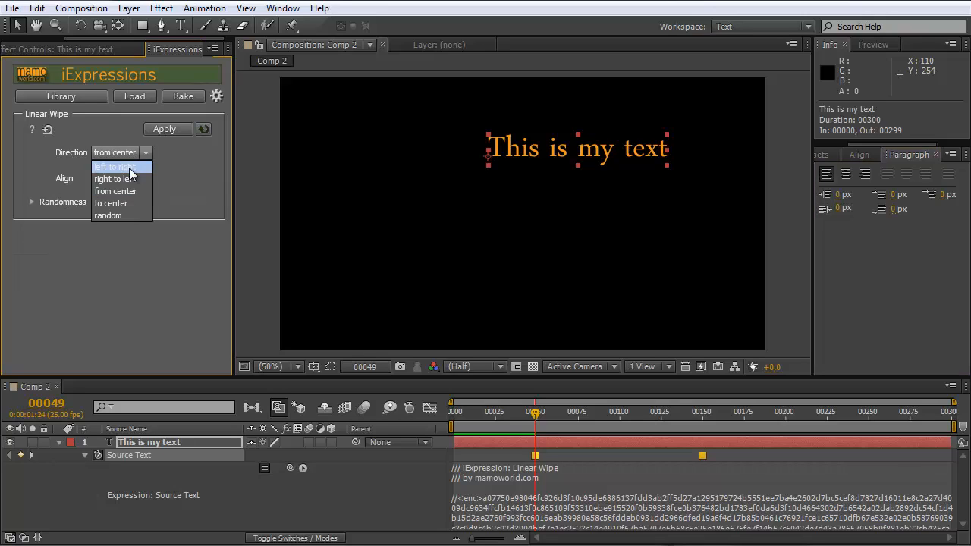
pyautogui.click(129, 167)
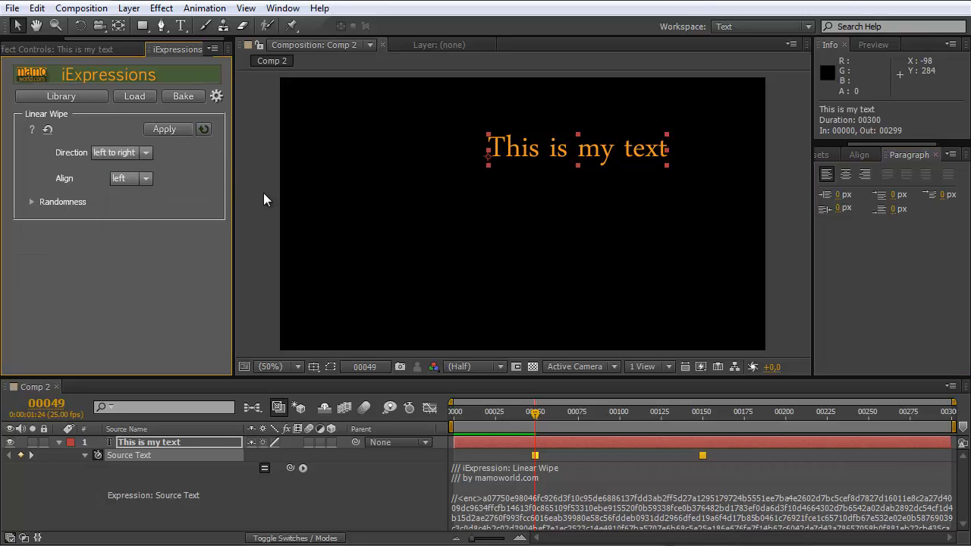
pyautogui.moveTo(539, 423)
pyautogui.mouseDown()
pyautogui.moveTo(739, 427)
pyautogui.moveTo(543, 422)
pyautogui.mouseUp()
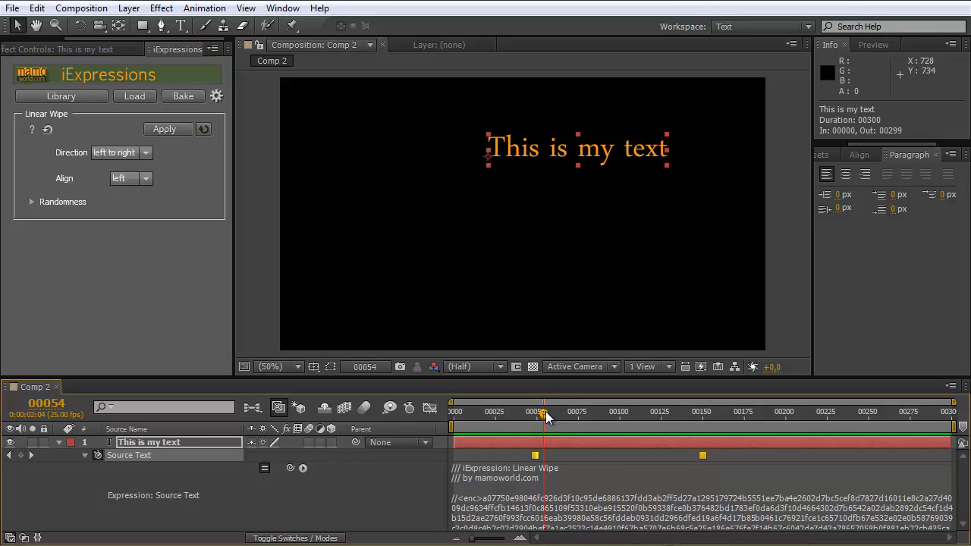
pyautogui.moveTo(545, 411); pyautogui.dragTo(704, 417)
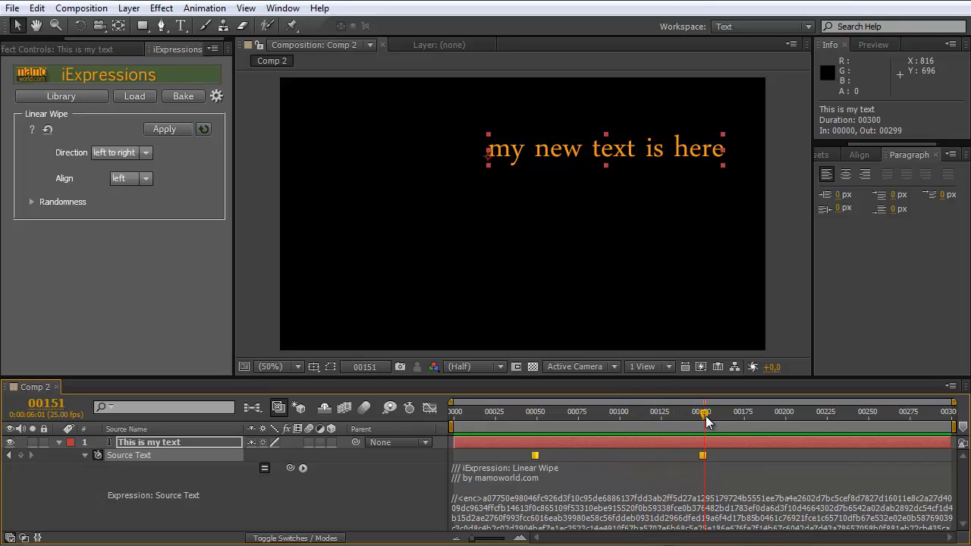
# Step: Set Linear Wipe's Align option to right, reapply the expression, and scrub through the transition on the left-aligned text
pyautogui.click(142, 179)
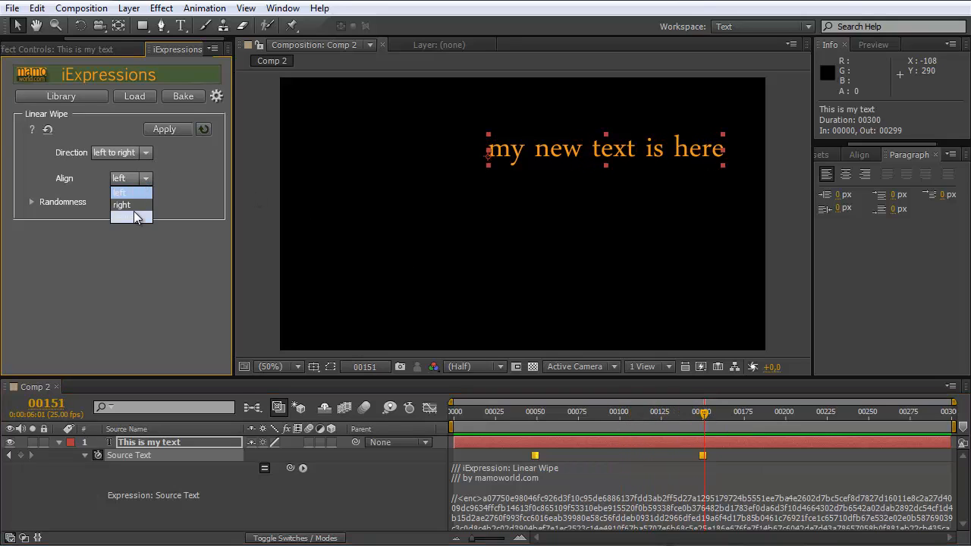
pyautogui.click(134, 205)
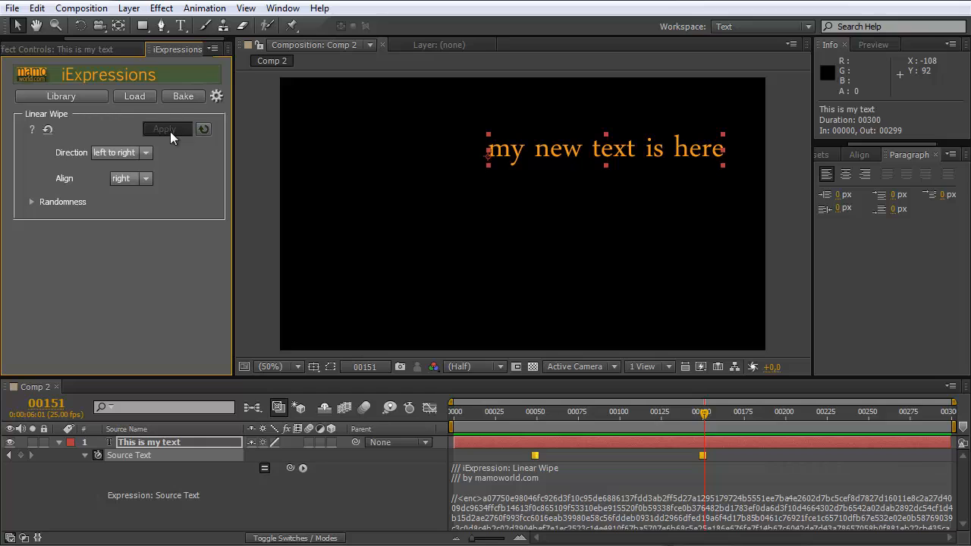
pyautogui.moveTo(704, 414); pyautogui.dragTo(554, 416)
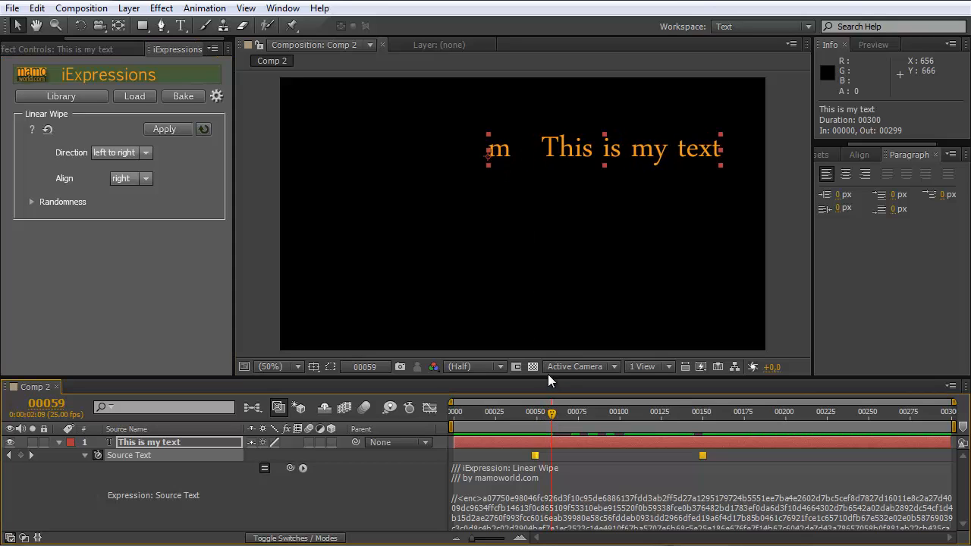
pyautogui.moveTo(552, 408); pyautogui.dragTo(641, 409)
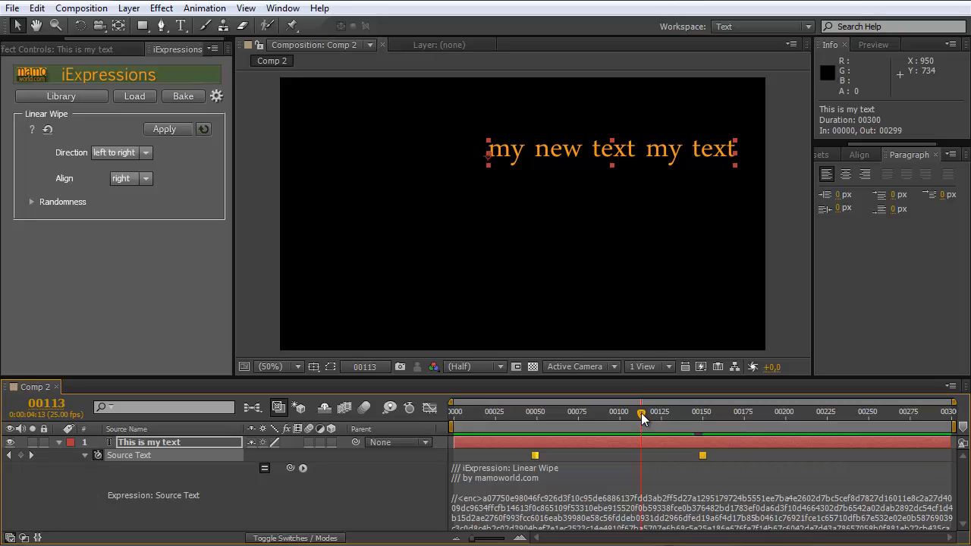
pyautogui.moveTo(641, 413); pyautogui.dragTo(721, 414)
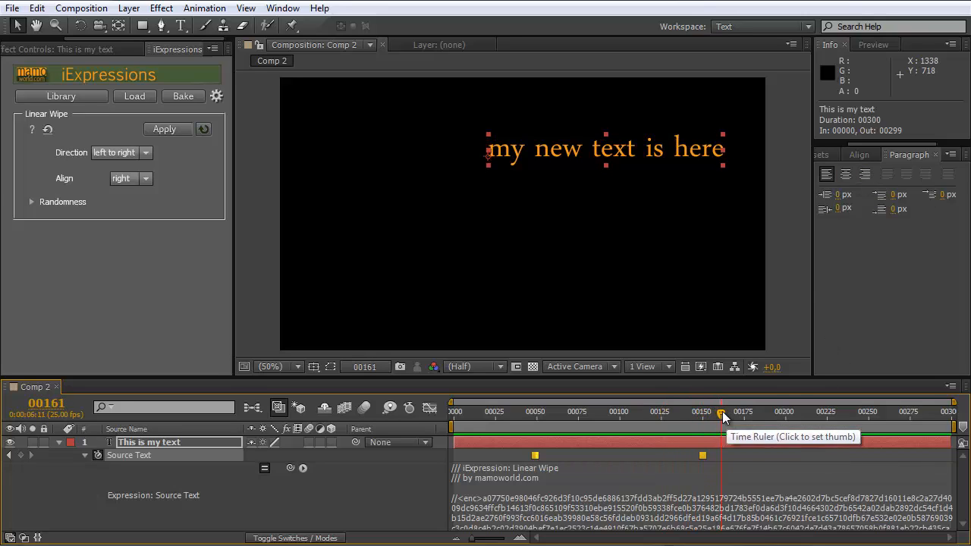
# Step: Right-align the text paragraph, move the layer to about 1050, 260, and scrub to preview the wipe
pyautogui.moveTo(722, 414); pyautogui.dragTo(704, 416)
pyautogui.click(865, 173)
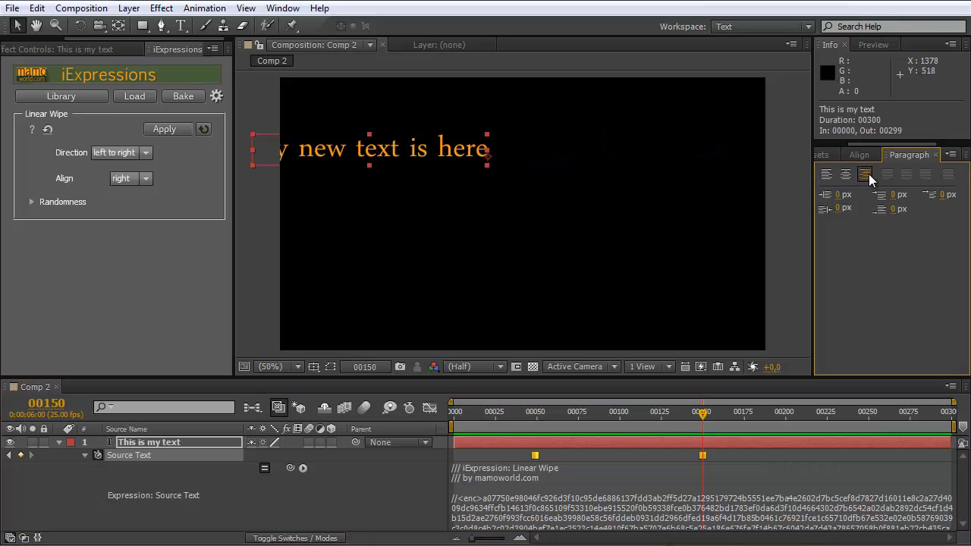
pyautogui.moveTo(448, 151); pyautogui.dragTo(638, 171)
pyautogui.moveTo(705, 411); pyautogui.dragTo(578, 412)
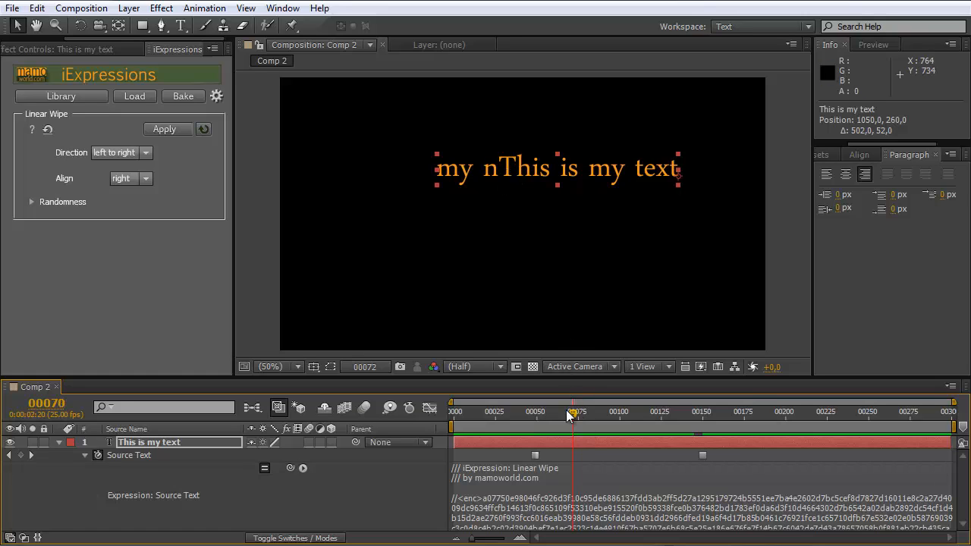
pyautogui.moveTo(569, 415); pyautogui.dragTo(529, 412)
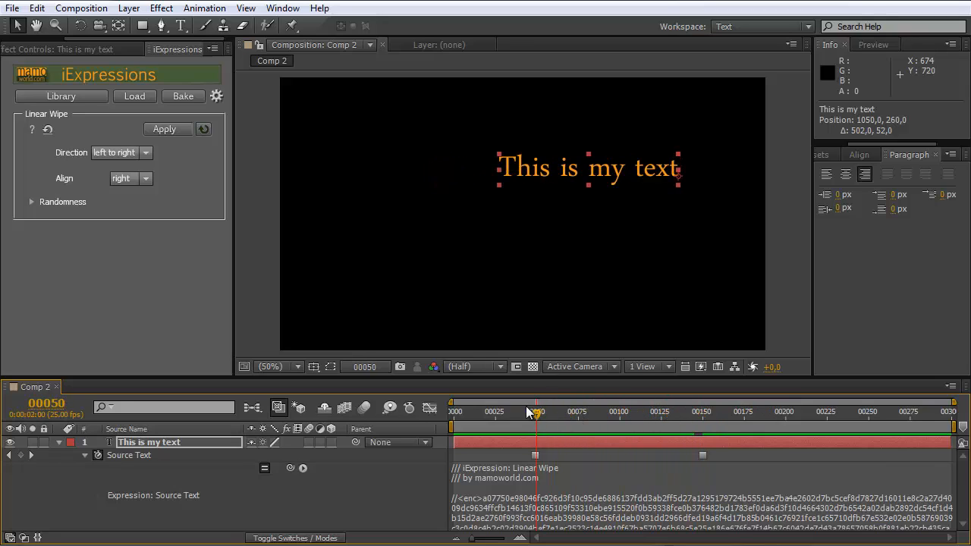
pyautogui.moveTo(63, 180)
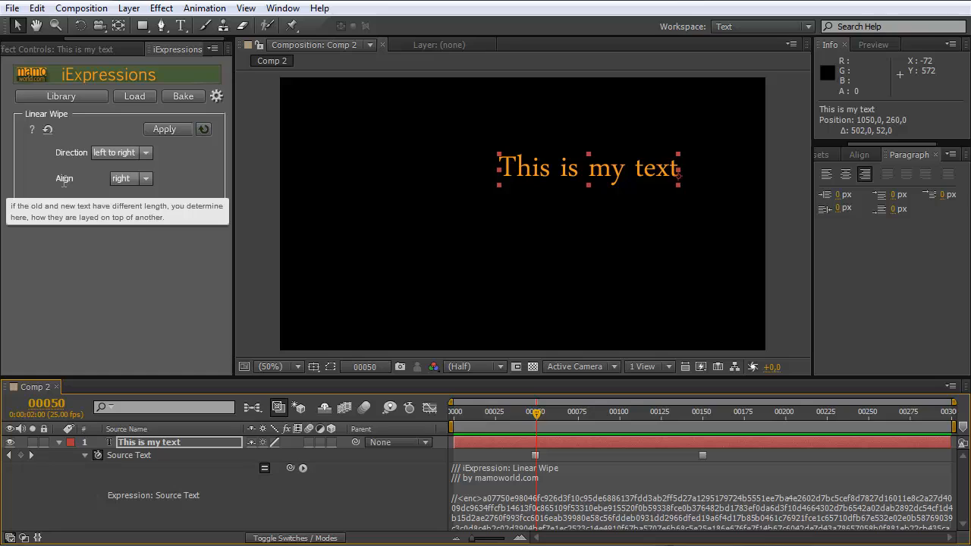
pyautogui.click(143, 178)
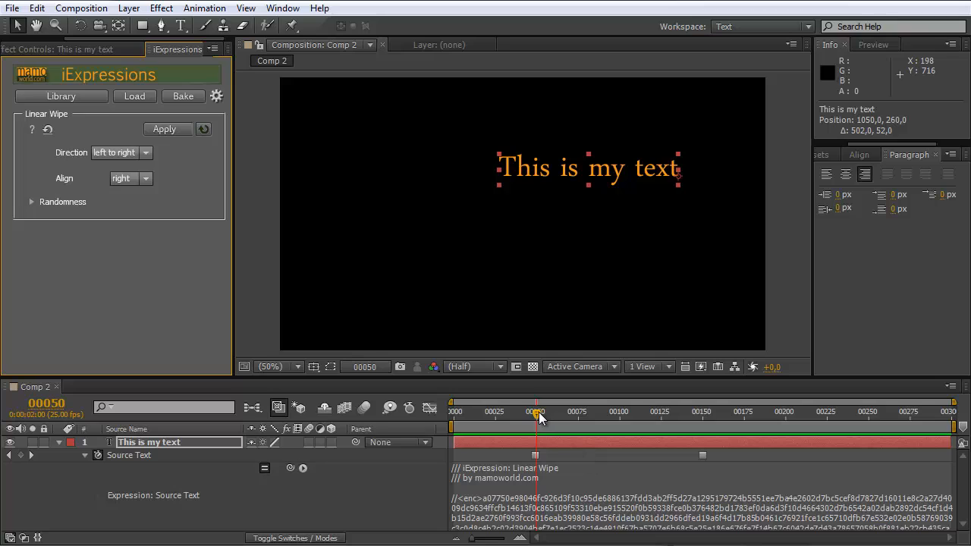
# Step: At about frame 246, replace the layer's text with "and here text number three"
pyautogui.moveTo(540, 415); pyautogui.dragTo(862, 414)
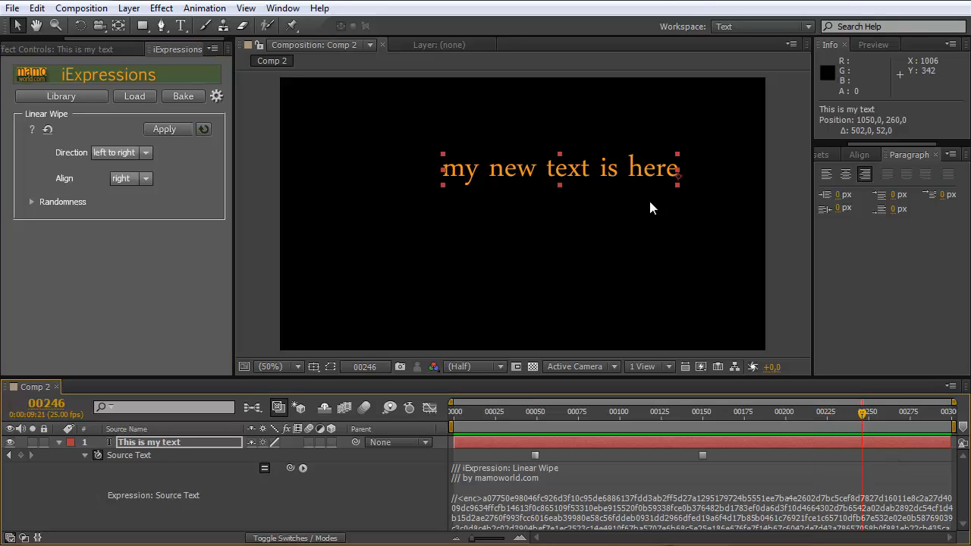
pyautogui.doubleClick(618, 167)
pyautogui.click(664, 168)
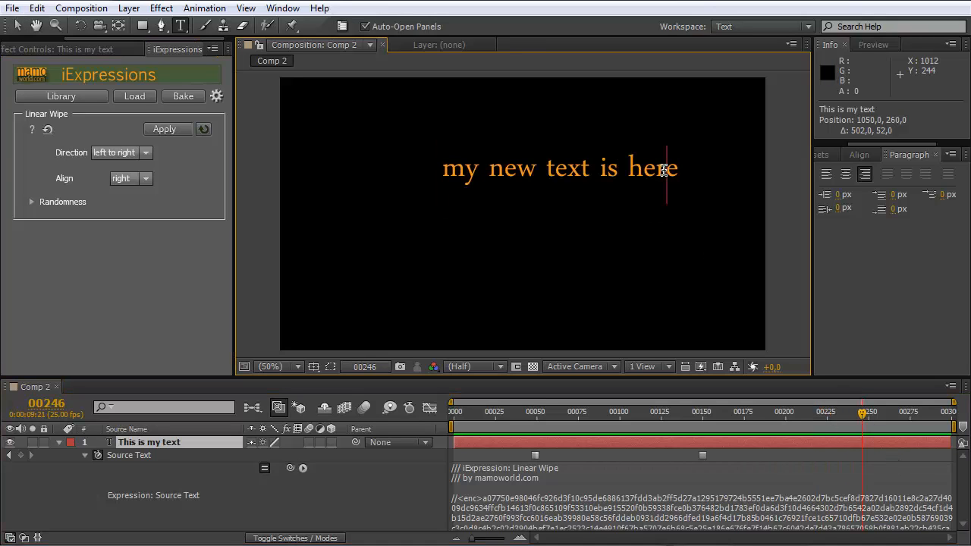
pyautogui.moveTo(677, 170); pyautogui.dragTo(398, 170)
pyautogui.write('a')
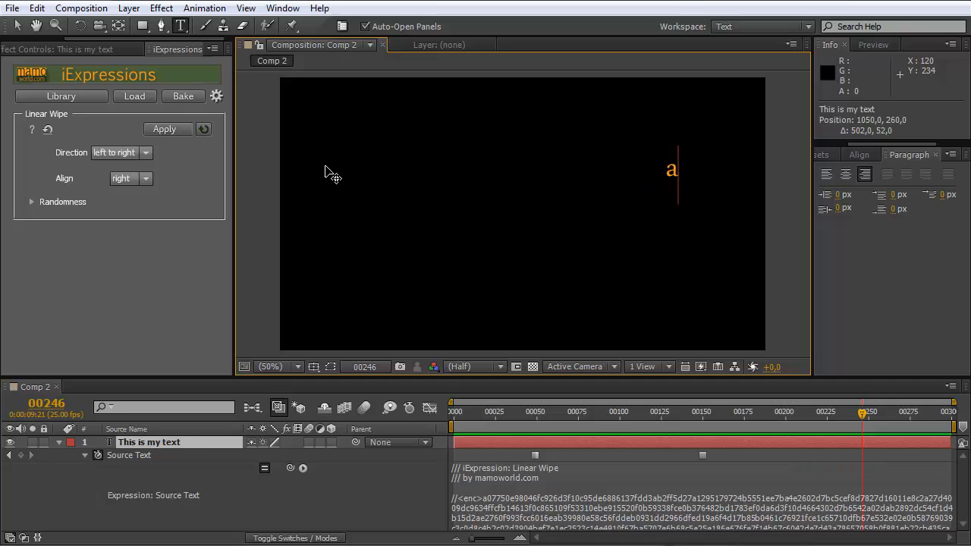
pyautogui.write('nd here text number three')
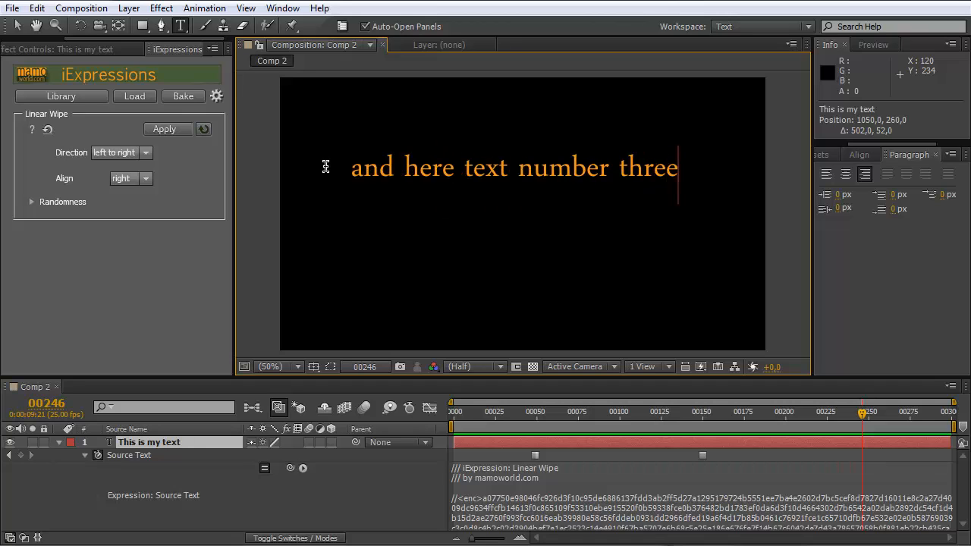
# Step: Copy the Source Text keyframe at frame 150, paste it at about frame 178, and scrub between the two matching keyframes
pyautogui.click(17, 25)
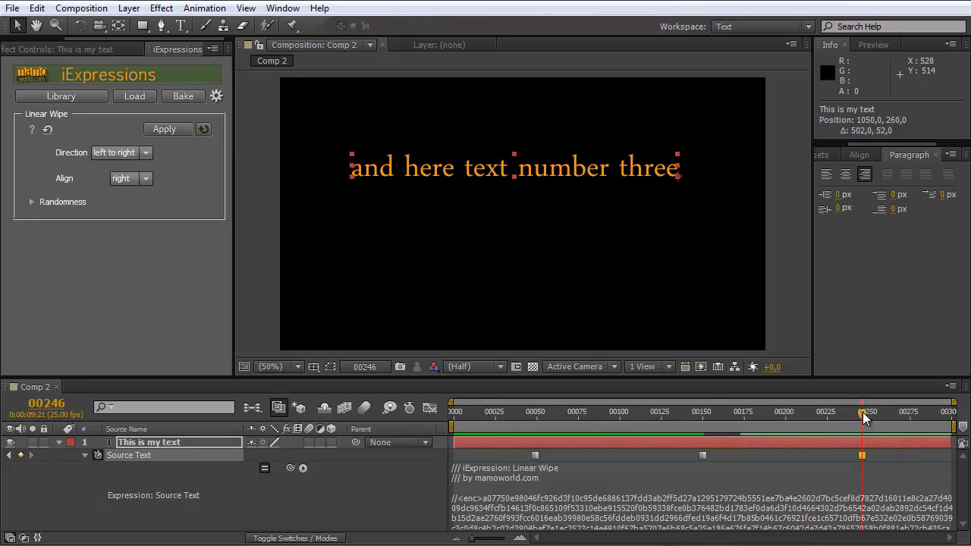
pyautogui.moveTo(863, 413); pyautogui.dragTo(702, 413)
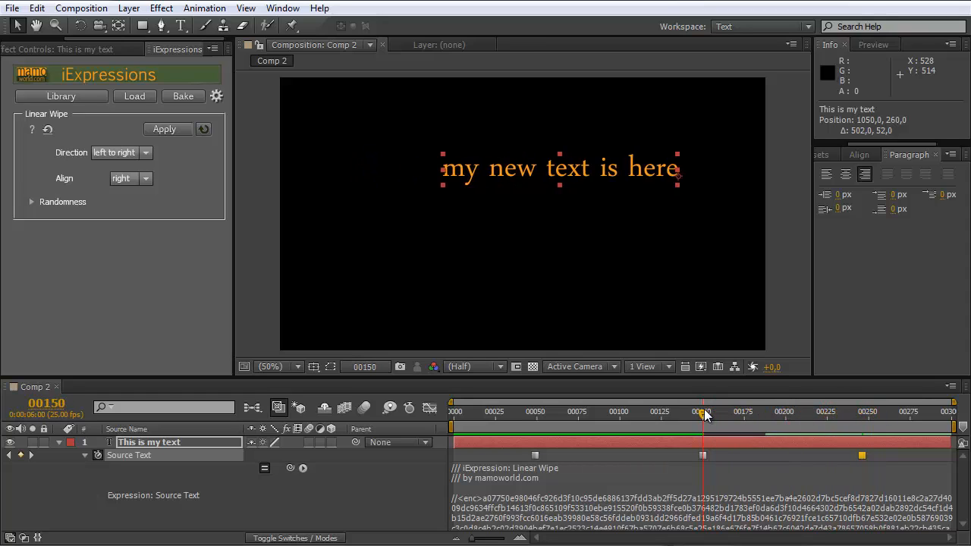
pyautogui.click(702, 455)
pyautogui.hotkey('ctrl', 'c')
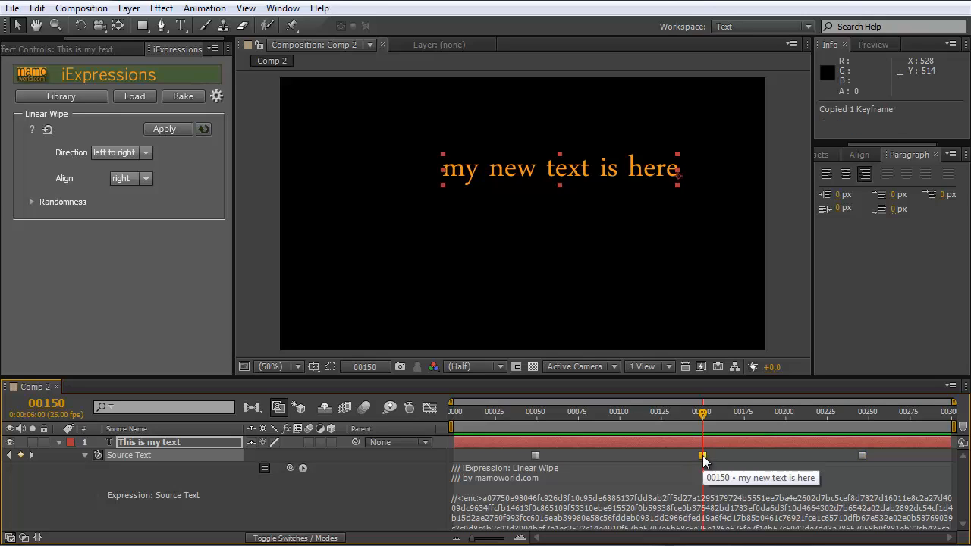
pyautogui.click(748, 416)
pyautogui.hotkey('ctrl', 'v')
pyautogui.moveTo(749, 417); pyautogui.dragTo(725, 418)
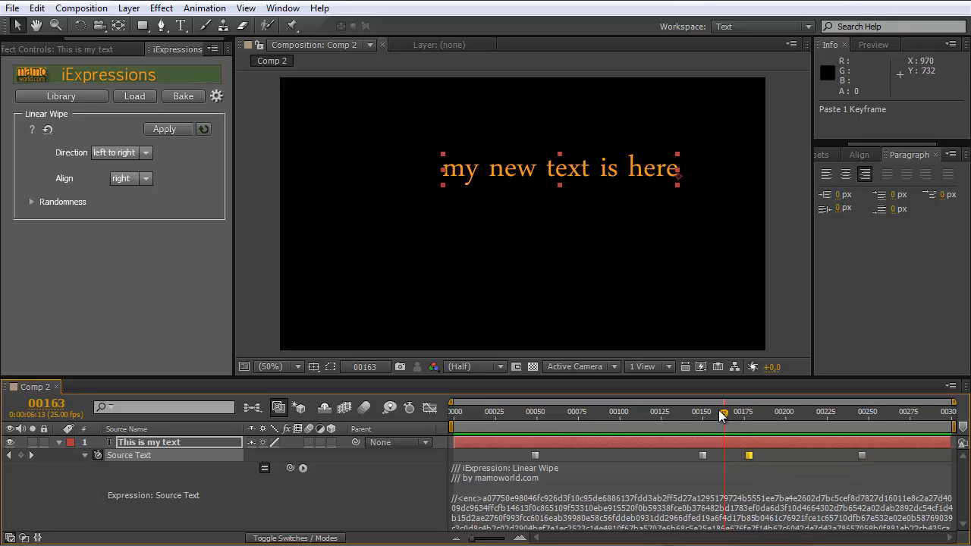
# Step: At frame 0, delete all of the layer's text to make an empty starting keyframe, and scrub to frame 150
pyautogui.moveTo(720, 411); pyautogui.dragTo(453, 410)
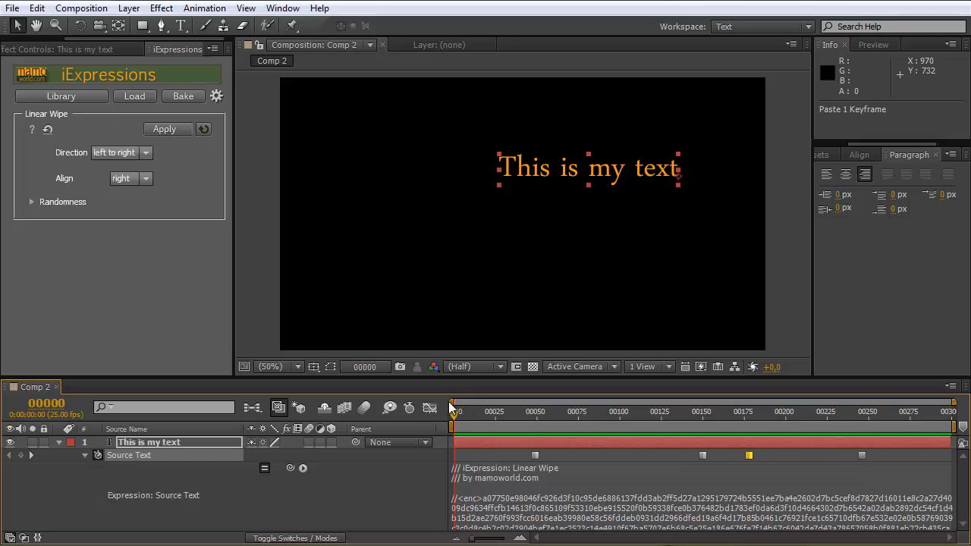
pyautogui.doubleClick(575, 175)
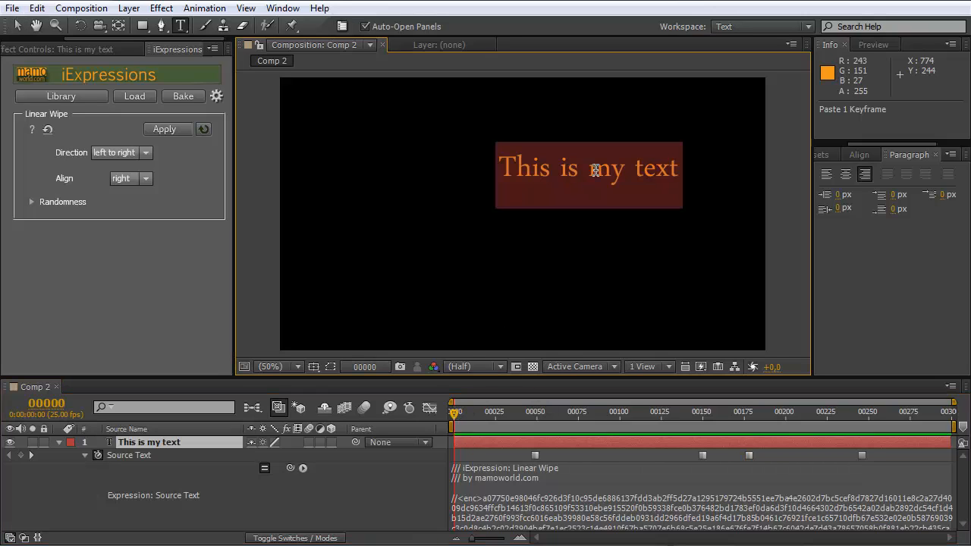
pyautogui.moveTo(678, 162); pyautogui.dragTo(468, 166)
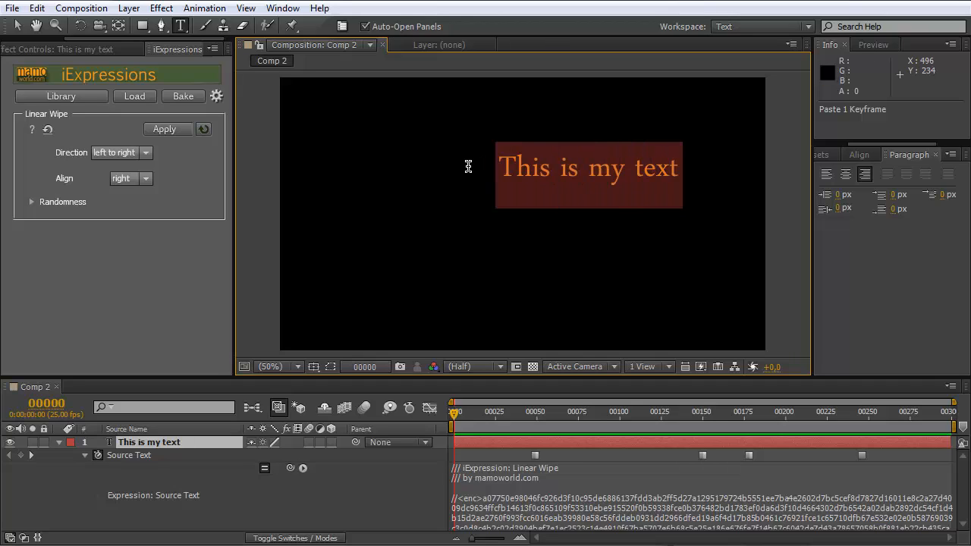
pyautogui.press('BackSpace')
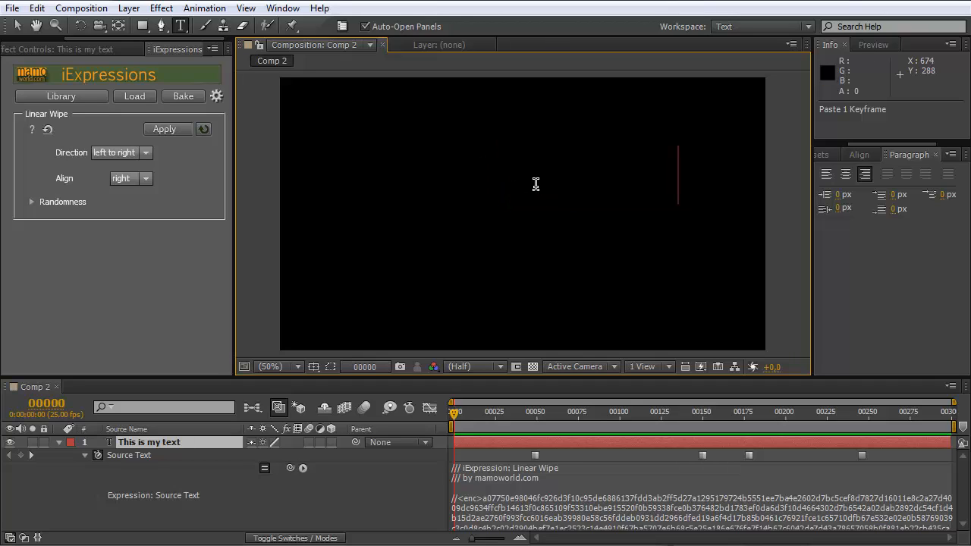
pyautogui.click(19, 26)
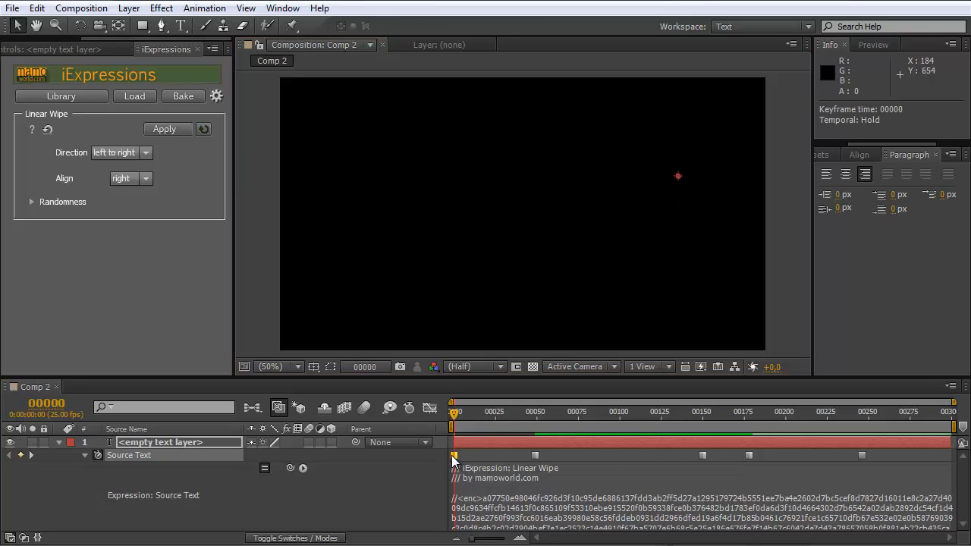
pyautogui.moveTo(455, 416); pyautogui.dragTo(705, 415)
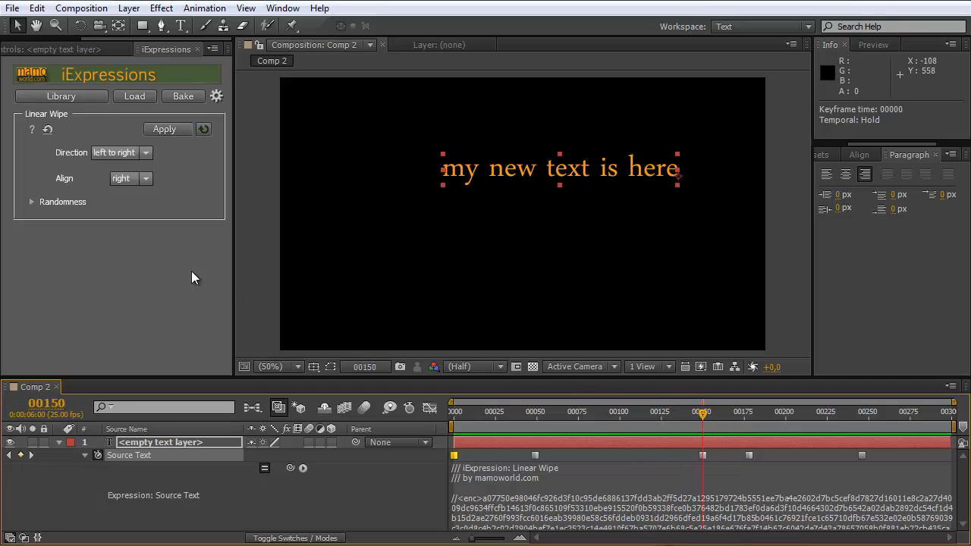
# Step: Expand Linear Wipe's Randomness settings, set Direction to random, and select the Random Seed value for editing
pyautogui.click(31, 203)
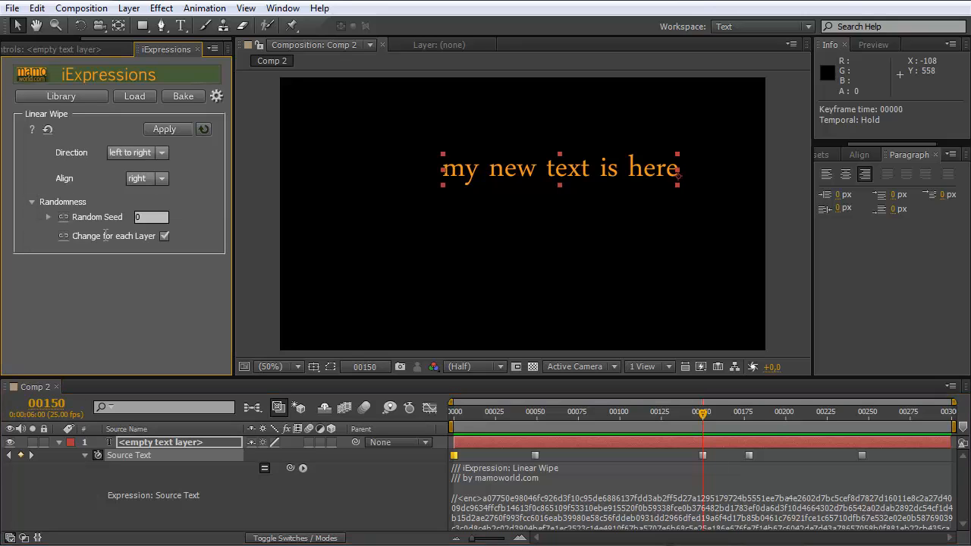
pyautogui.click(162, 151)
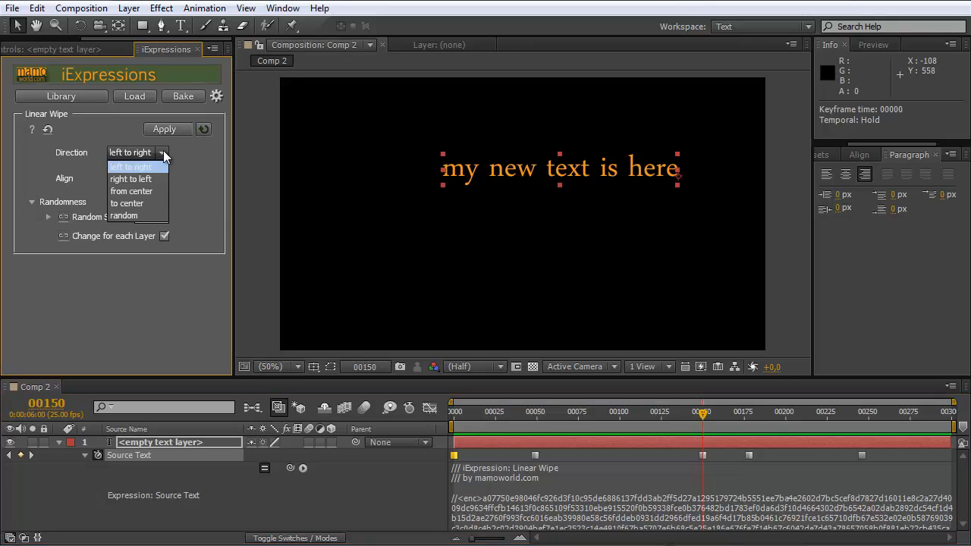
pyautogui.click(133, 218)
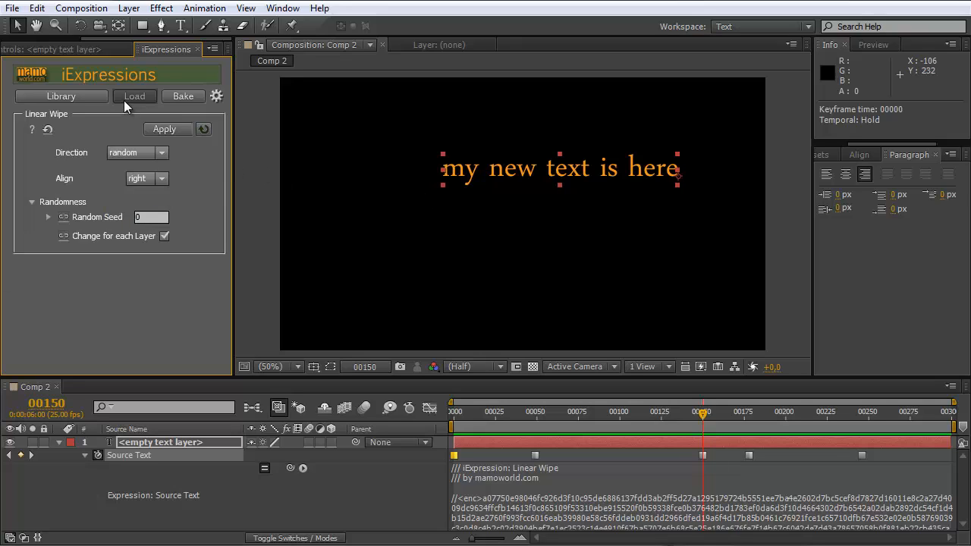
pyautogui.click(141, 217)
pyautogui.moveTo(141, 217); pyautogui.dragTo(124, 217)
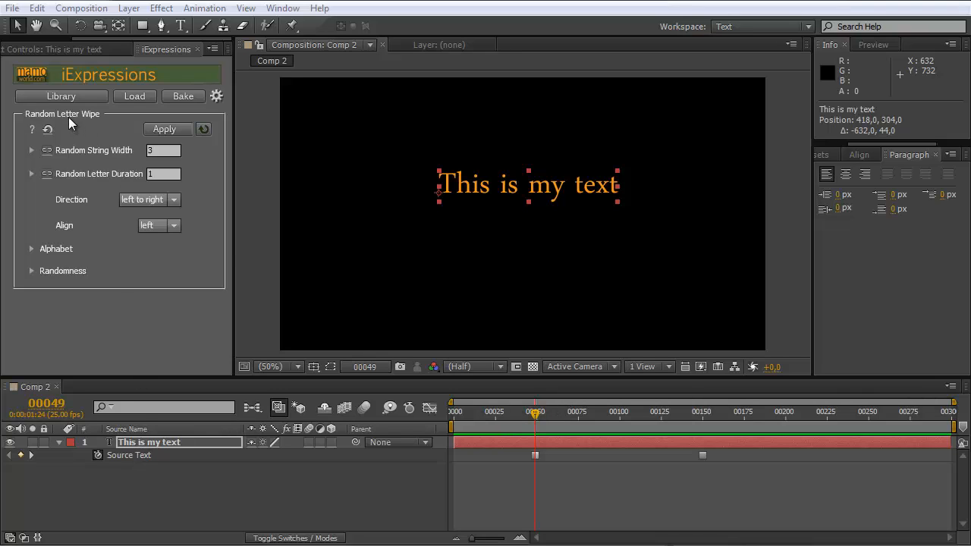
# Step: Scrub between the two Source Text keyframes and apply the Random Letter Wipe iExpression to the Source Text property
pyautogui.click(125, 453)
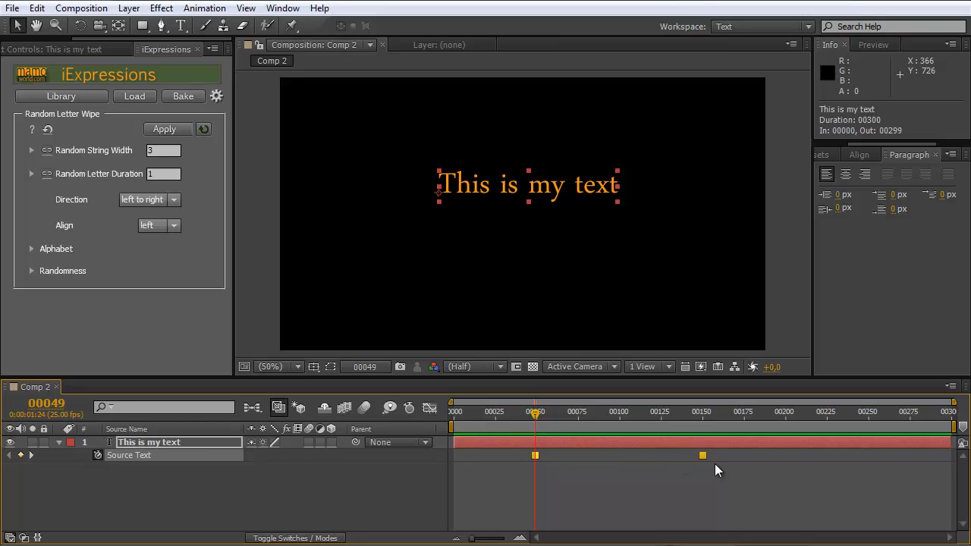
pyautogui.moveTo(536, 412); pyautogui.dragTo(706, 414)
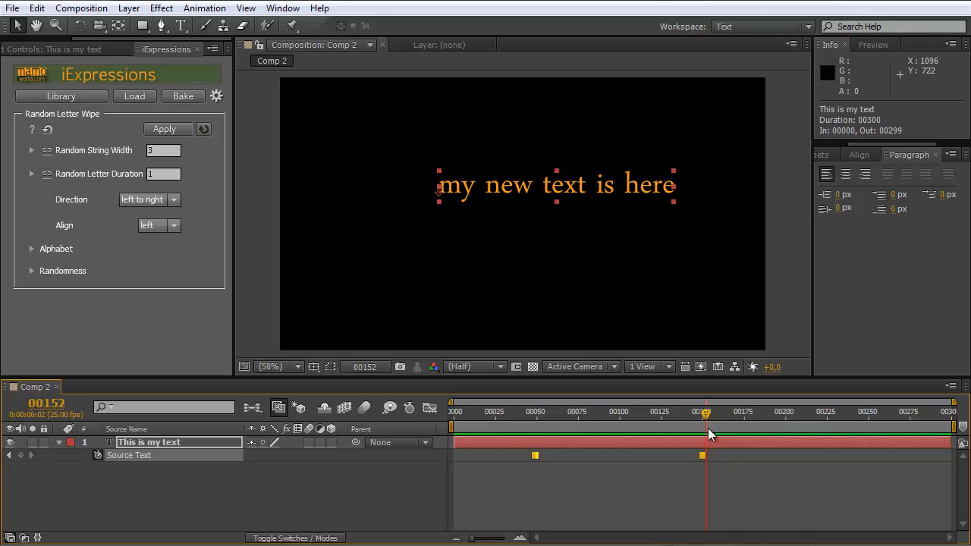
pyautogui.moveTo(711, 416); pyautogui.dragTo(623, 413)
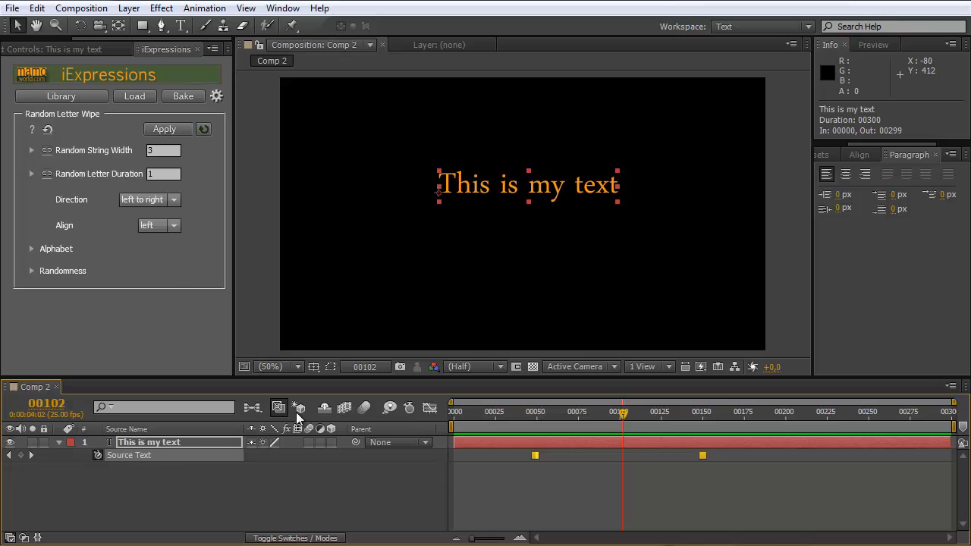
pyautogui.click(163, 129)
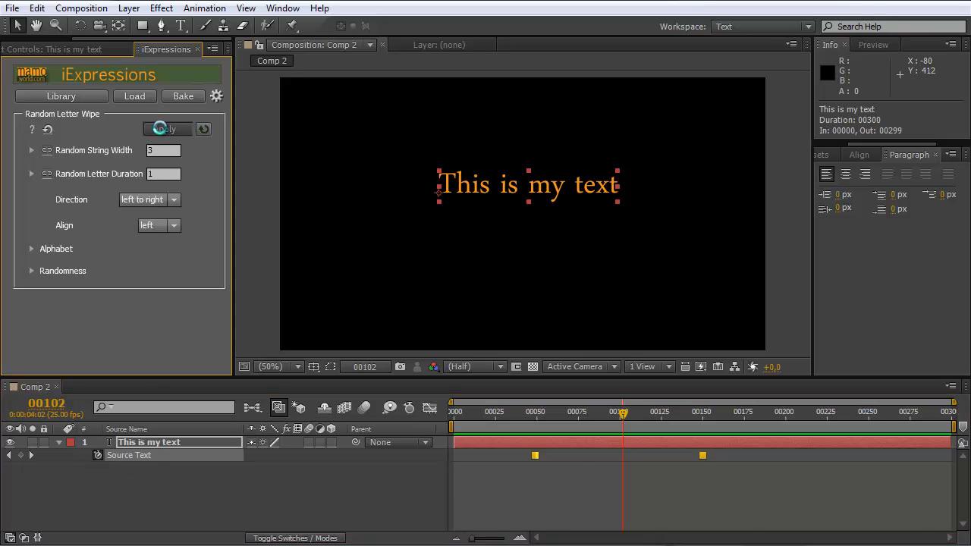
# Step: Play a RAM preview of the left-to-right Random Letter Wipe transition, and return to the first keyframe at frame 49
pyautogui.moveTo(624, 415); pyautogui.dragTo(531, 423)
pyautogui.press('KP_0')
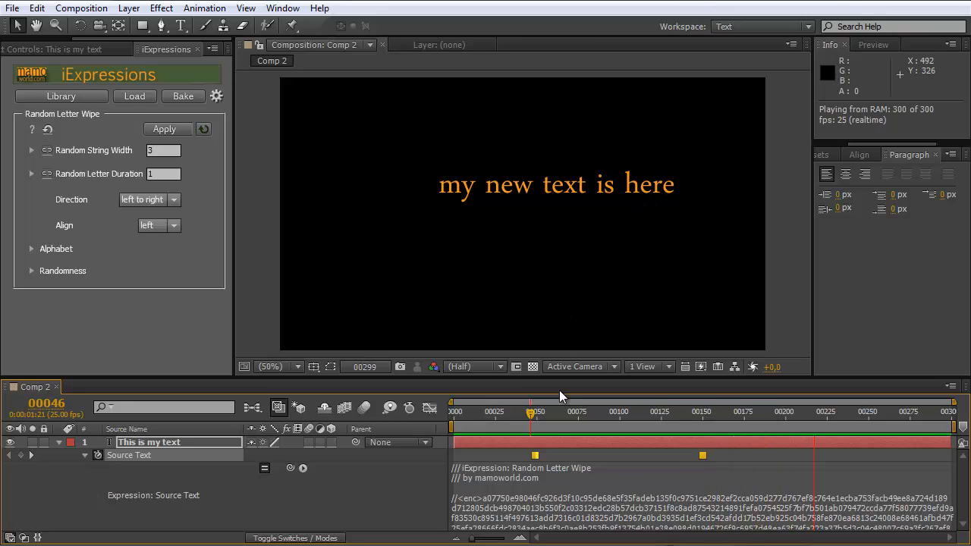
pyautogui.press('space')
pyautogui.moveTo(542, 416); pyautogui.dragTo(535, 417)
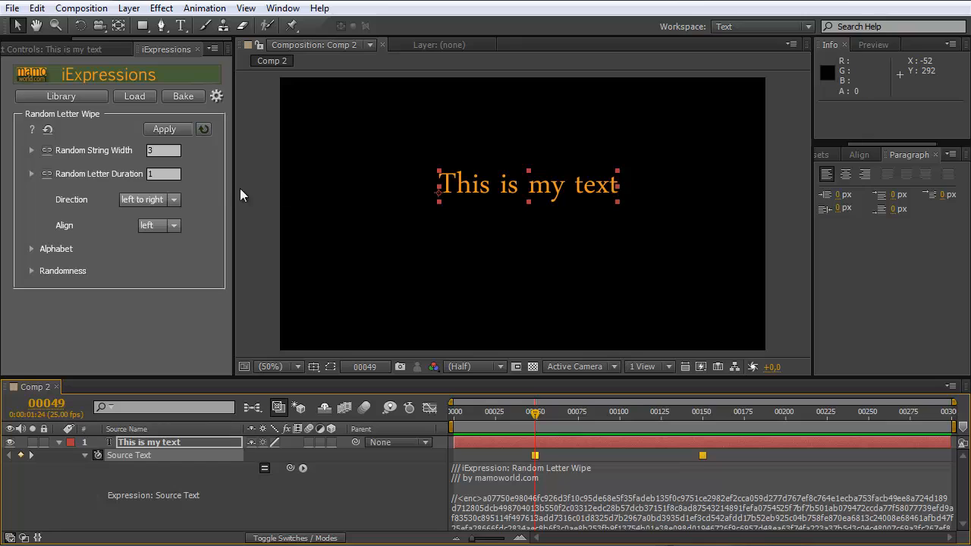
# Step: Set Random Letter Wipe's Direction to random, reapply it to Source Text, and play a RAM preview
pyautogui.click(165, 200)
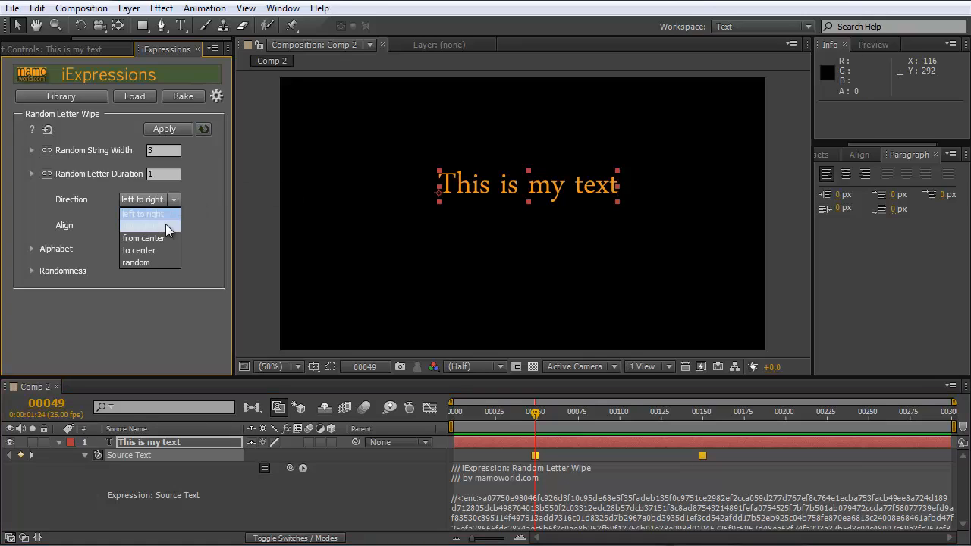
pyautogui.click(165, 224)
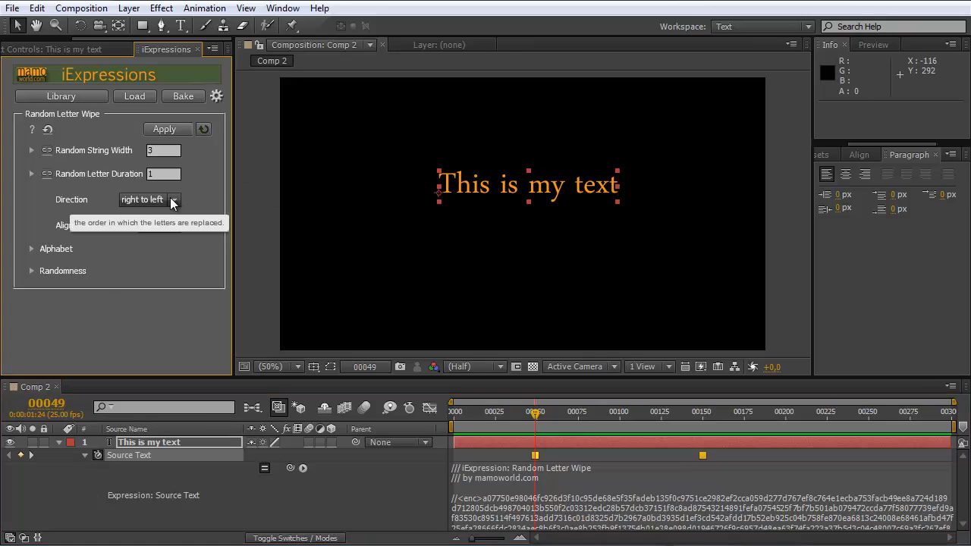
pyautogui.click(172, 200)
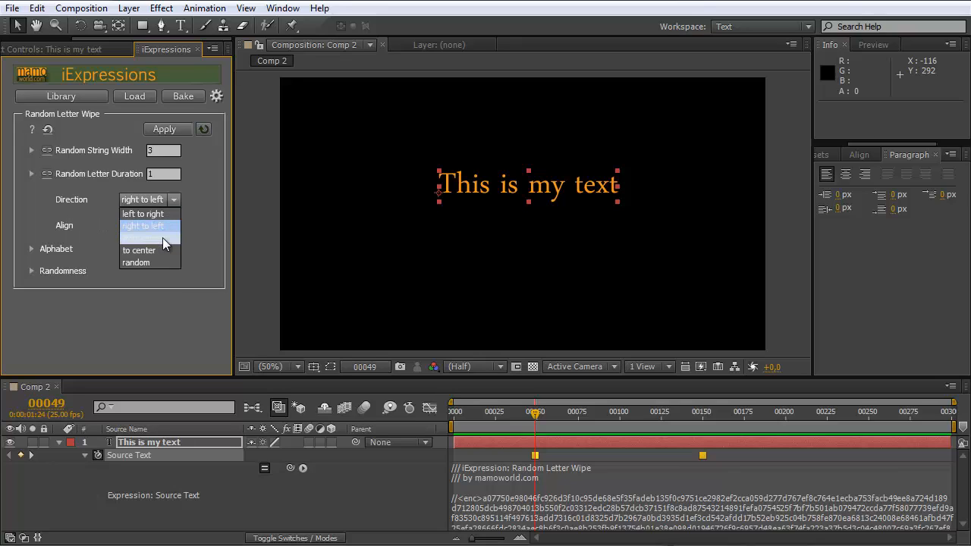
pyautogui.click(156, 261)
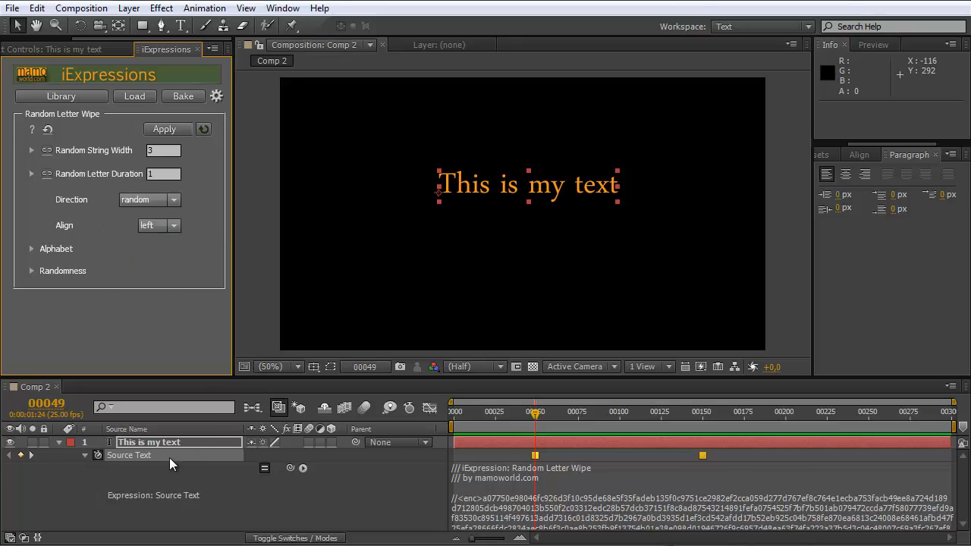
pyautogui.click(148, 454)
pyautogui.click(174, 126)
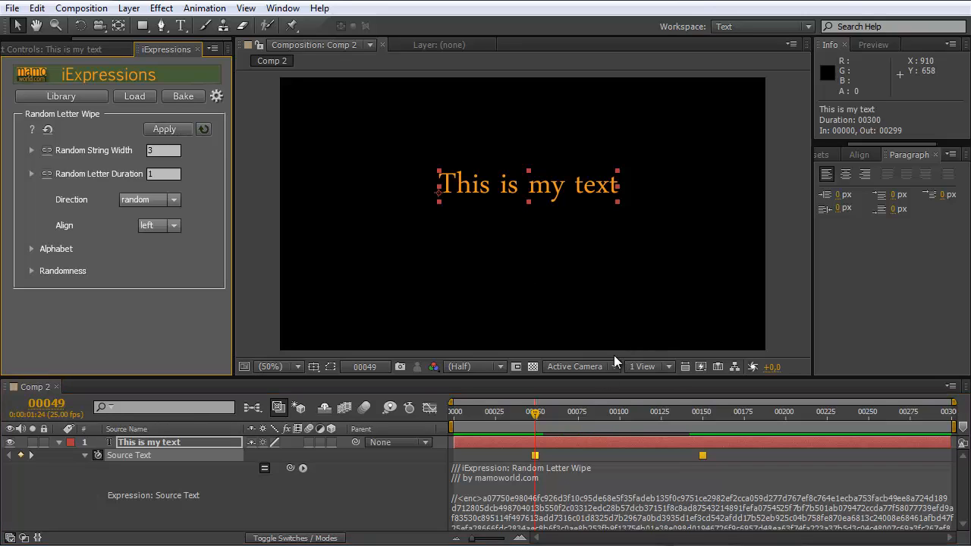
pyautogui.press('KP_0')
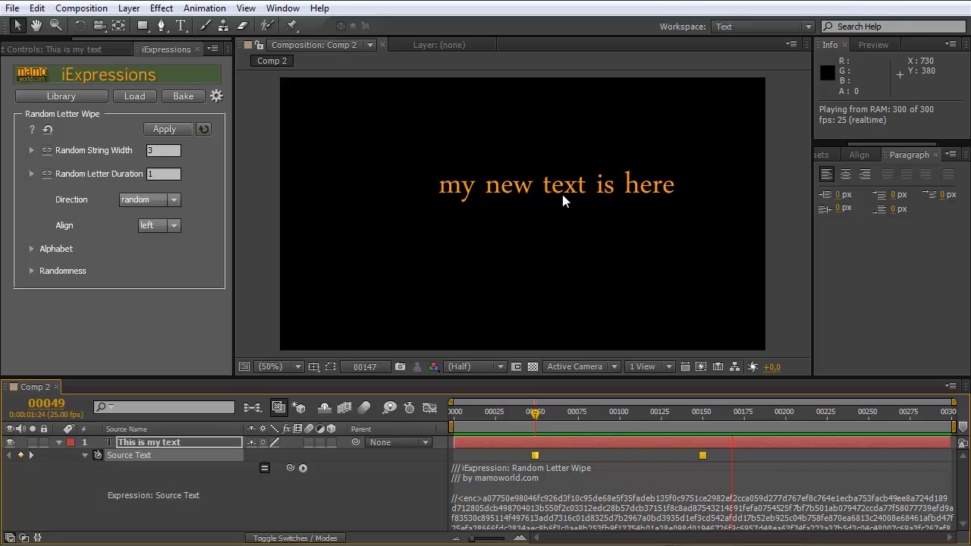
pyautogui.press('space')
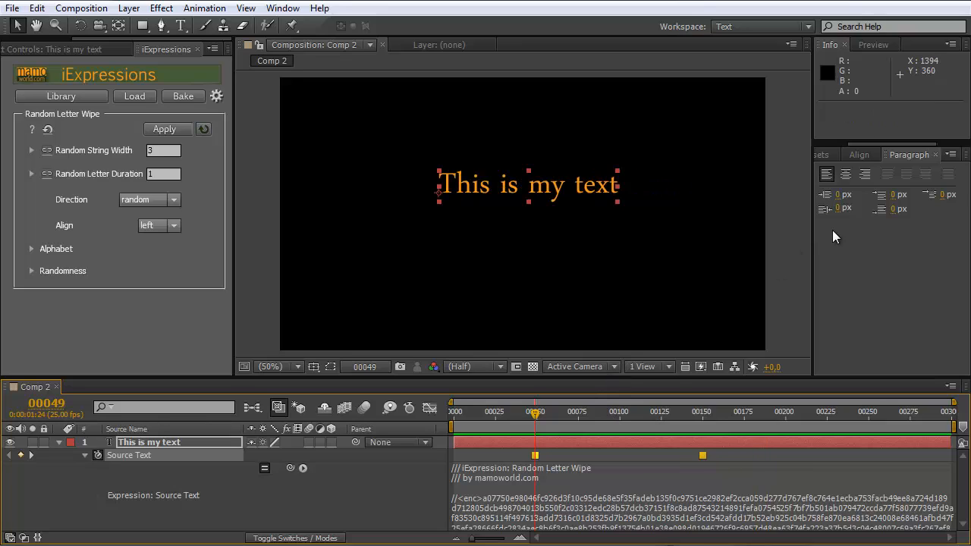
# Step: Change the font of the text in both Source Text keyframes to Courier New
pyautogui.moveTo(872, 144); pyautogui.dragTo(850, 143)
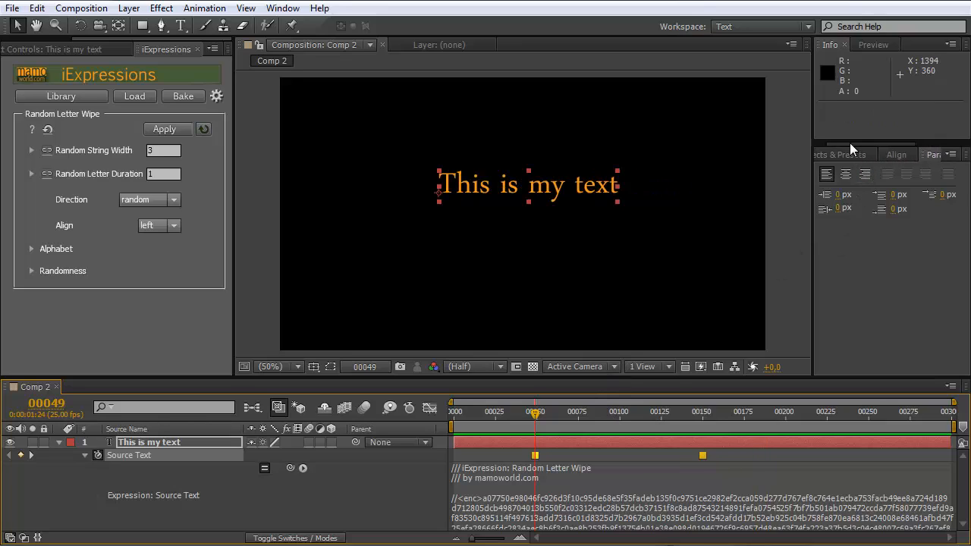
pyautogui.click(857, 153)
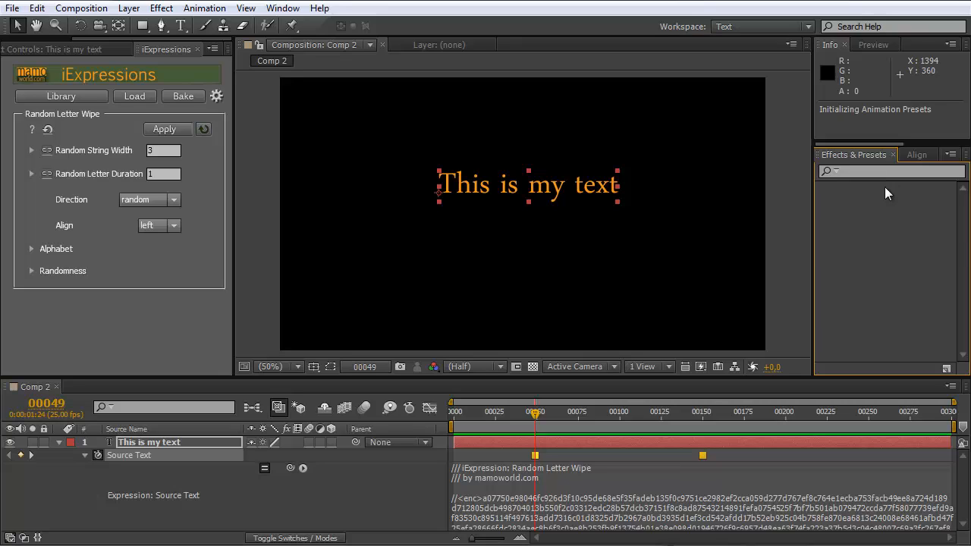
pyautogui.moveTo(873, 144); pyautogui.dragTo(961, 148)
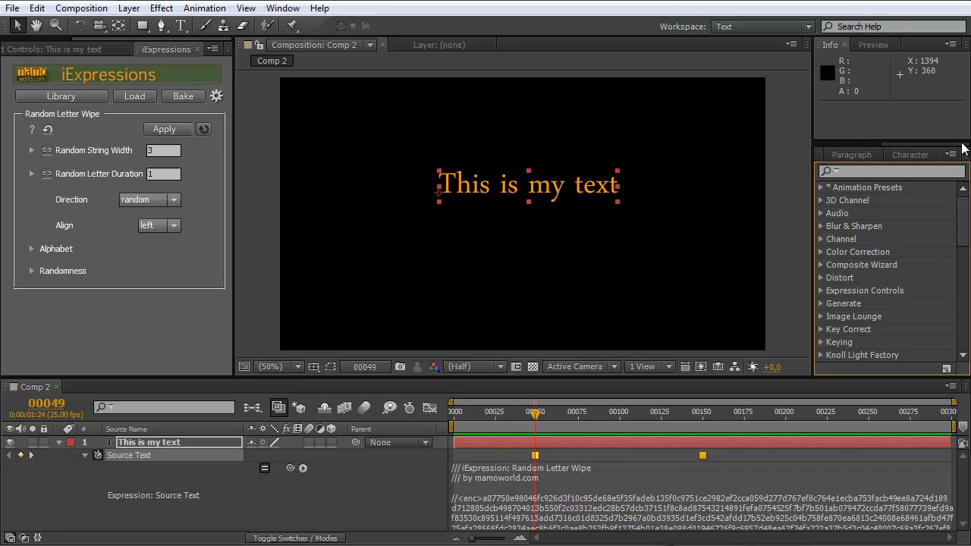
pyautogui.click(911, 155)
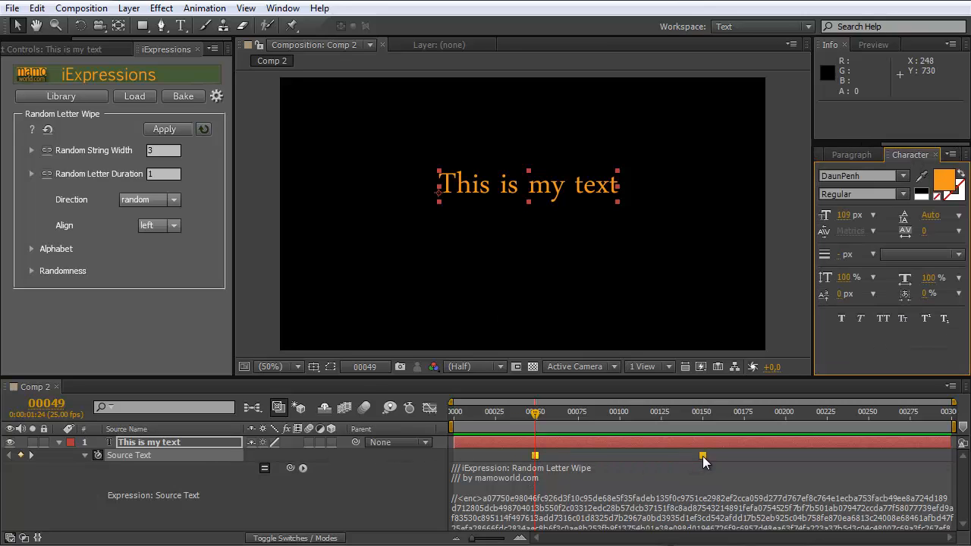
pyautogui.click(902, 175)
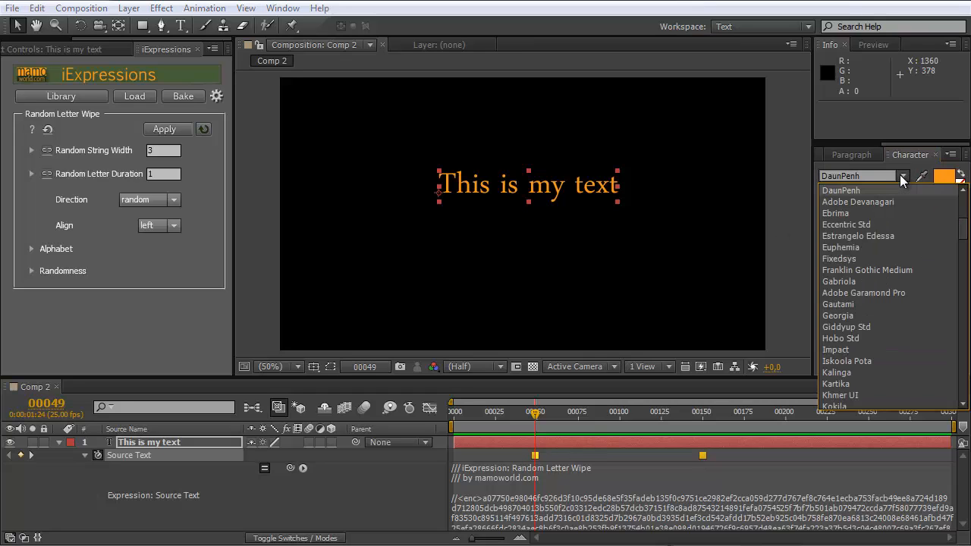
pyautogui.scroll(1, 879, 287)
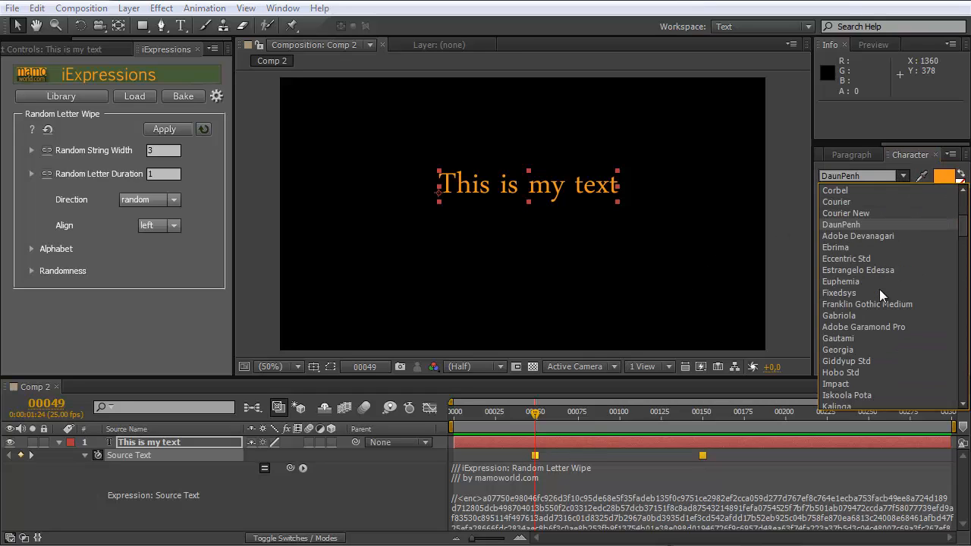
pyautogui.scroll(1, 875, 263)
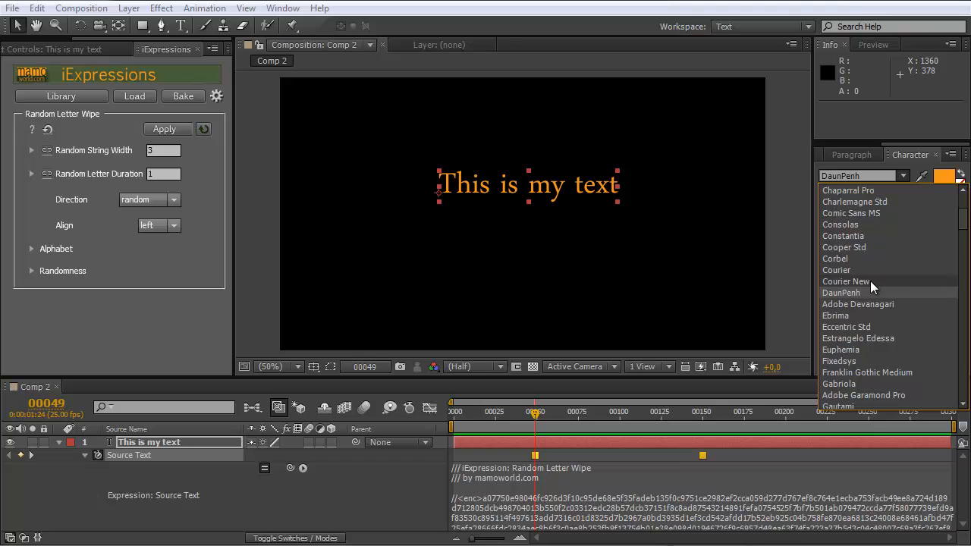
pyautogui.click(870, 281)
pyautogui.click(16, 28)
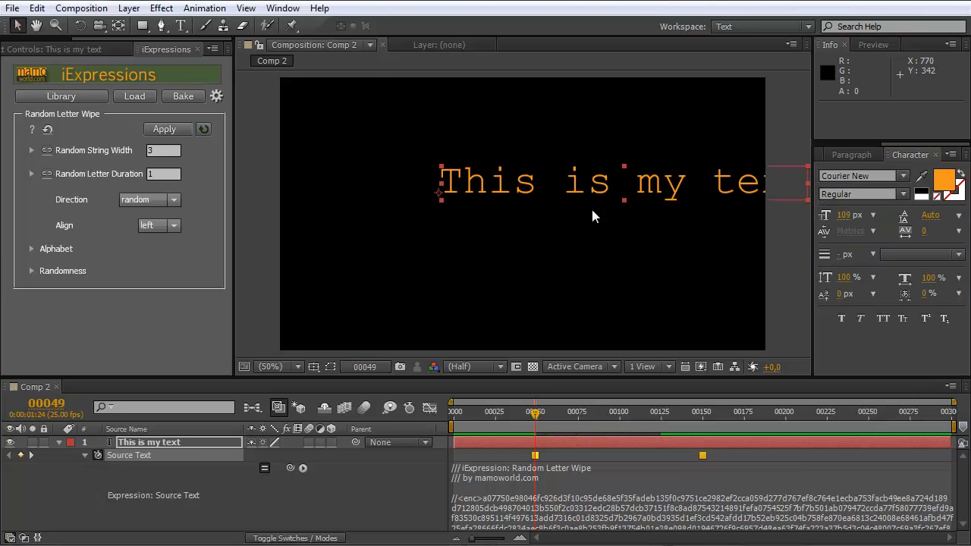
# Step: Move the text layer towards the composition's left edge so the text of both keyframes fits inside the frame
pyautogui.moveTo(668, 190); pyautogui.dragTo(578, 192)
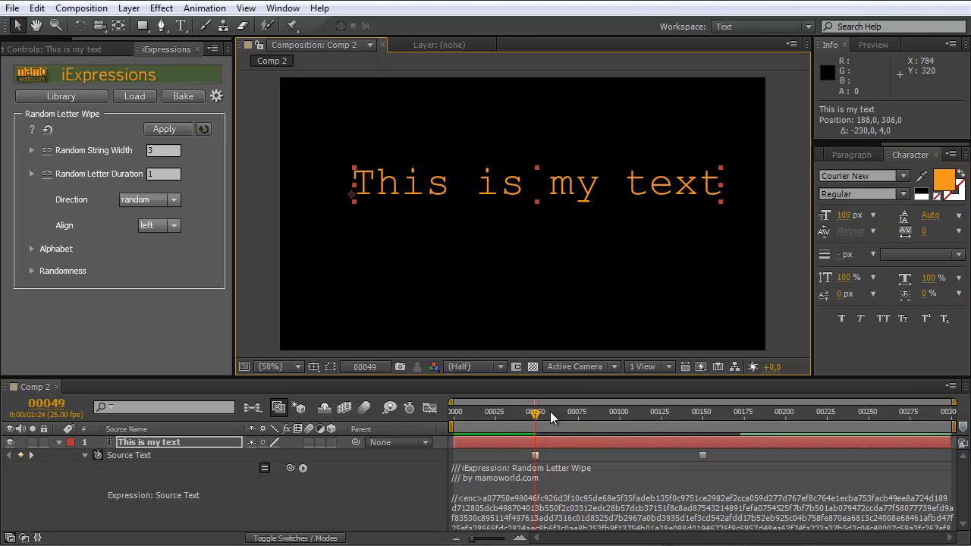
pyautogui.moveTo(543, 413); pyautogui.dragTo(657, 411)
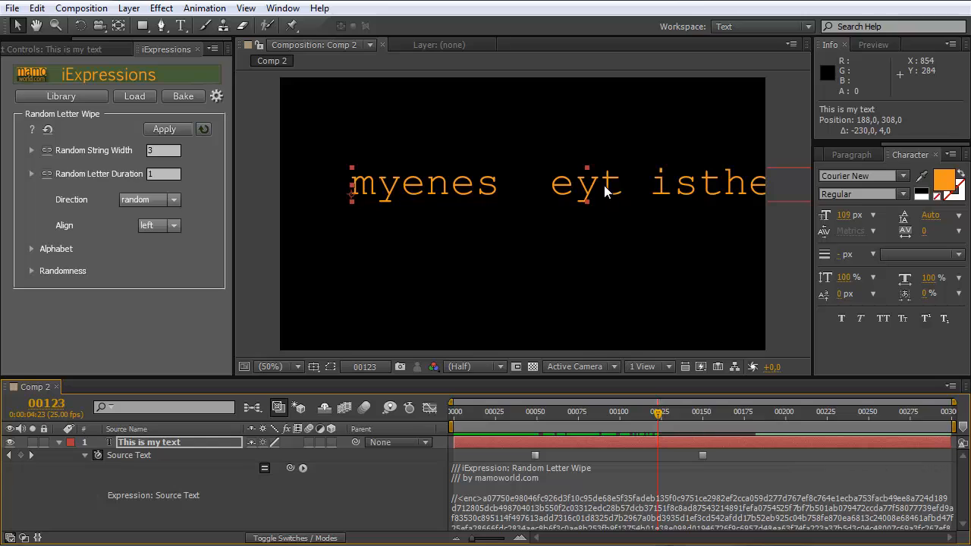
pyautogui.moveTo(600, 190); pyautogui.dragTo(535, 190)
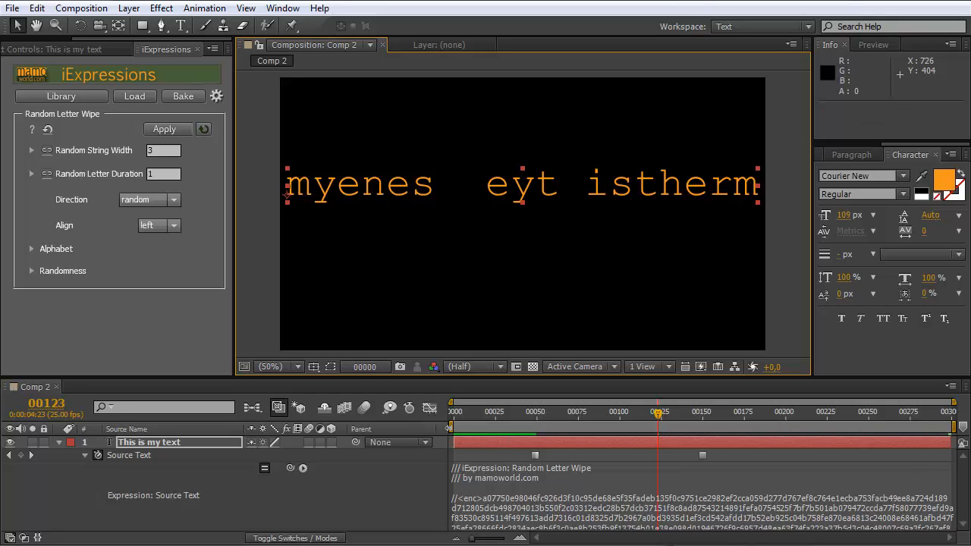
# Step: Trim the work area to start at about frame 38, play a RAM preview, and return to frame 38
pyautogui.moveTo(451, 428); pyautogui.dragTo(516, 427)
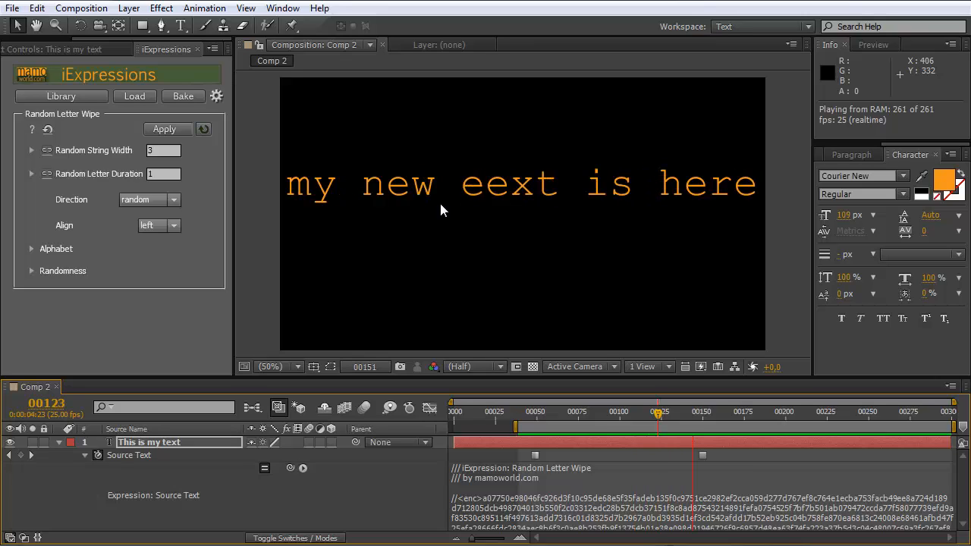
pyautogui.click(535, 414)
pyautogui.click(535, 413)
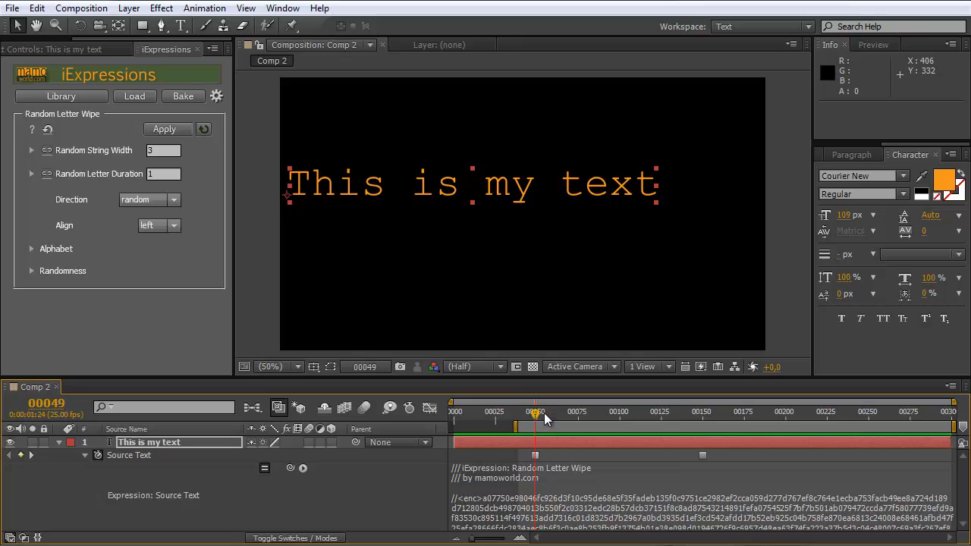
pyautogui.moveTo(544, 413); pyautogui.dragTo(517, 413)
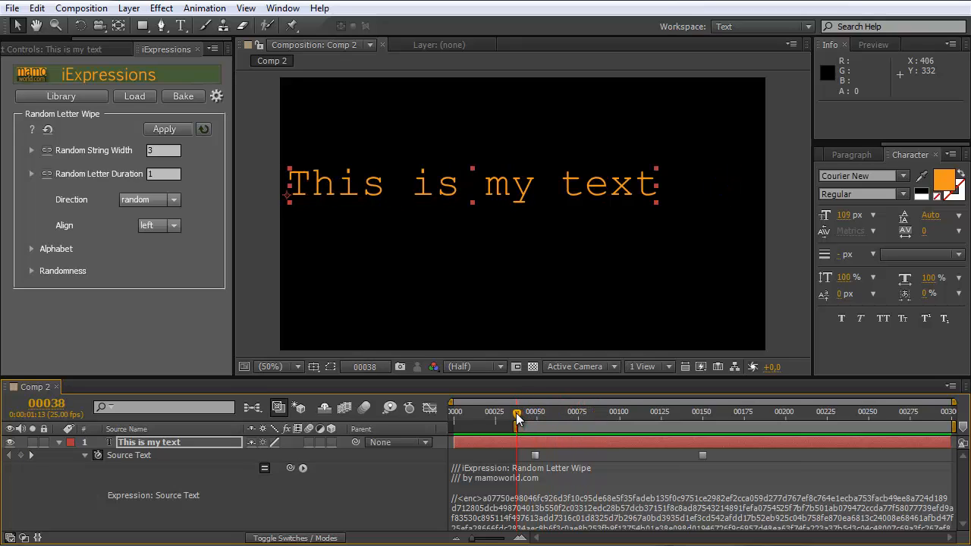
# Step: Set Random Letter Wipe's Direction to from center, reapply it to Source Text, and enable automatic applying of changes
pyautogui.click(178, 201)
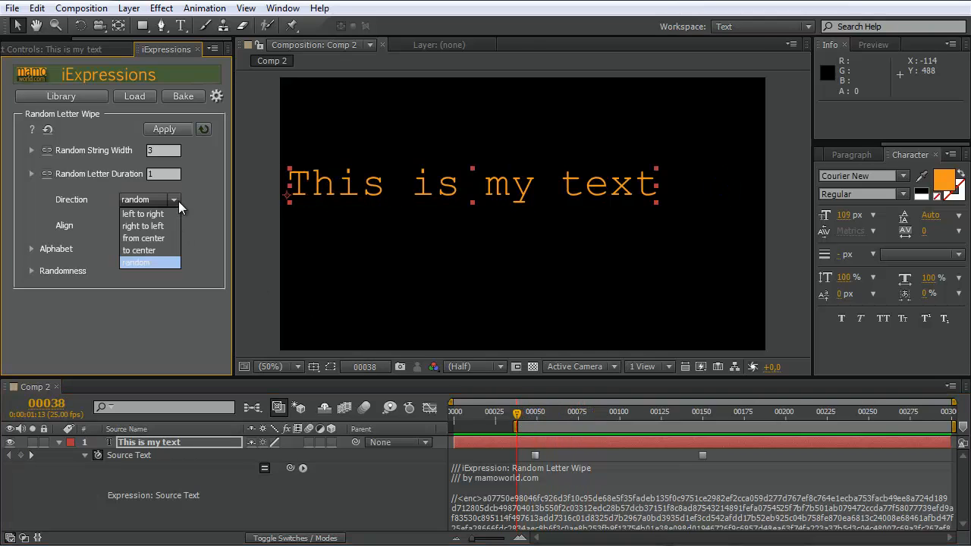
pyautogui.click(164, 238)
pyautogui.click(175, 128)
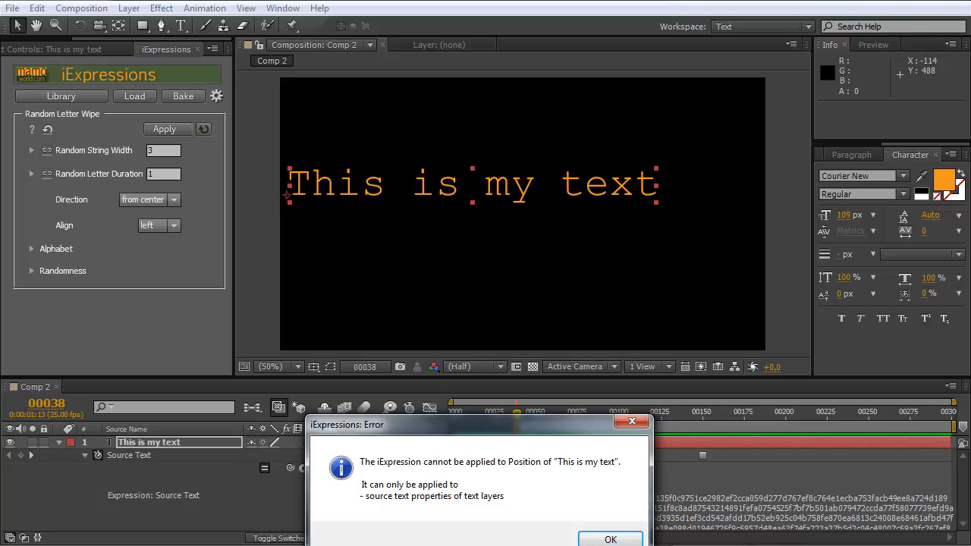
pyautogui.click(610, 539)
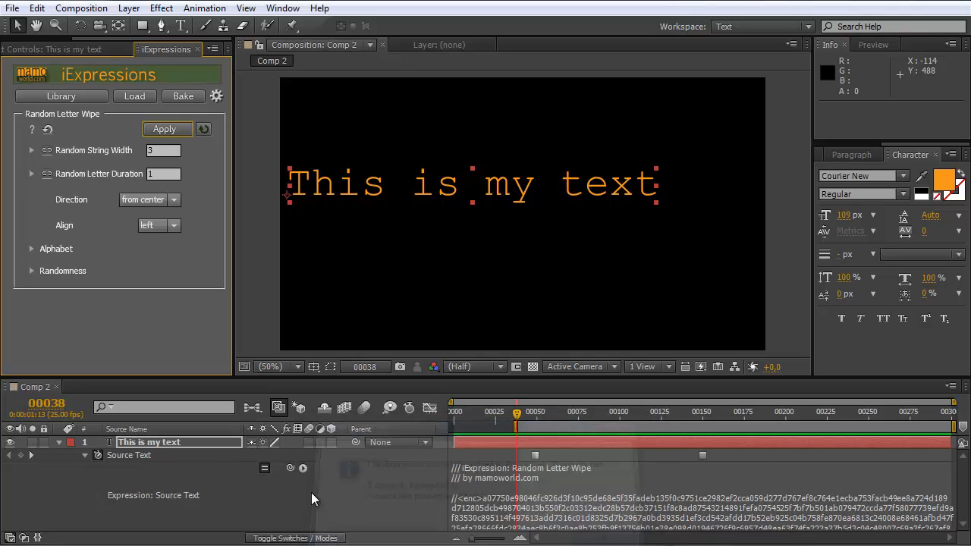
pyautogui.click(140, 456)
pyautogui.click(167, 126)
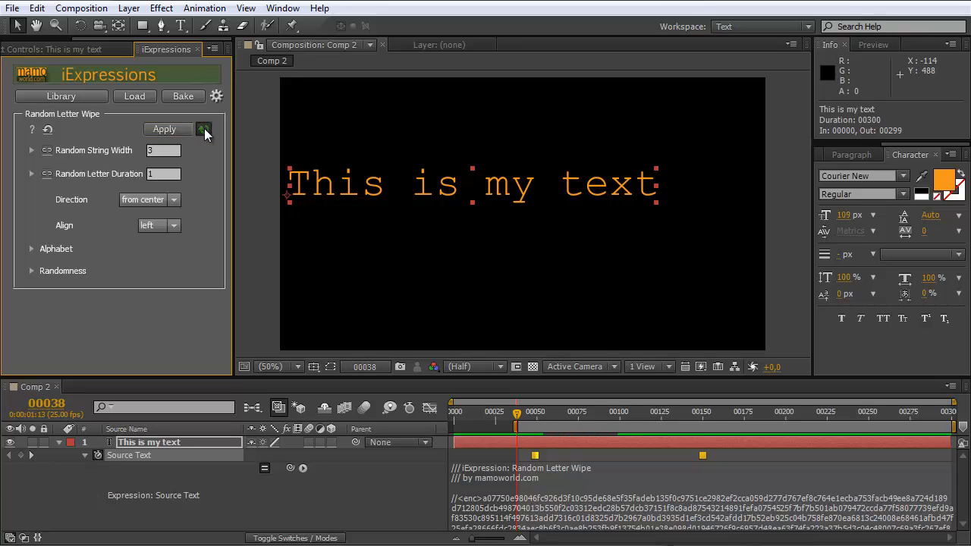
pyautogui.click(151, 131)
# Step: Play a RAM preview of the from-center wipe and scrub between the two keyframes to examine how the texts overlap
pyautogui.click(529, 415)
pyautogui.press('KP_0')
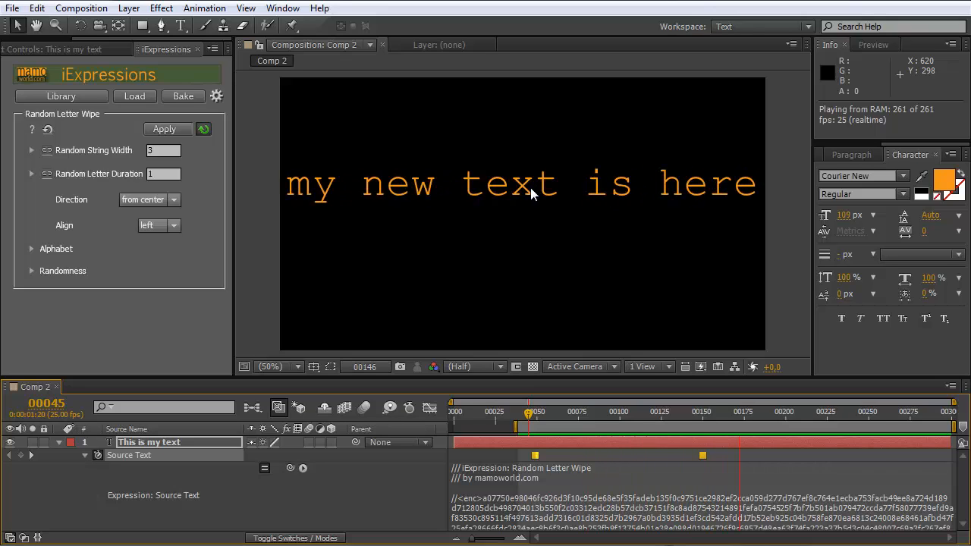
pyautogui.press('space')
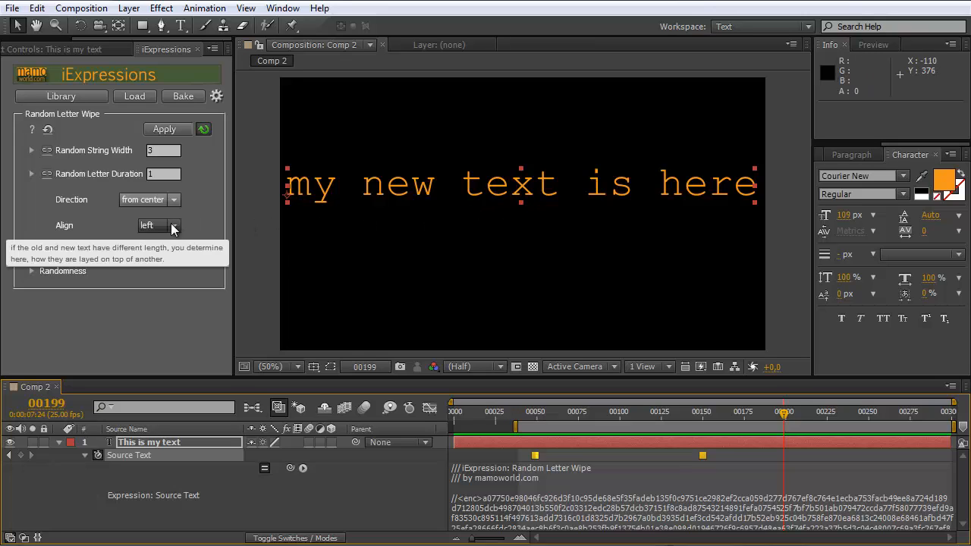
pyautogui.click(558, 414)
pyautogui.moveTo(555, 417); pyautogui.dragTo(692, 420)
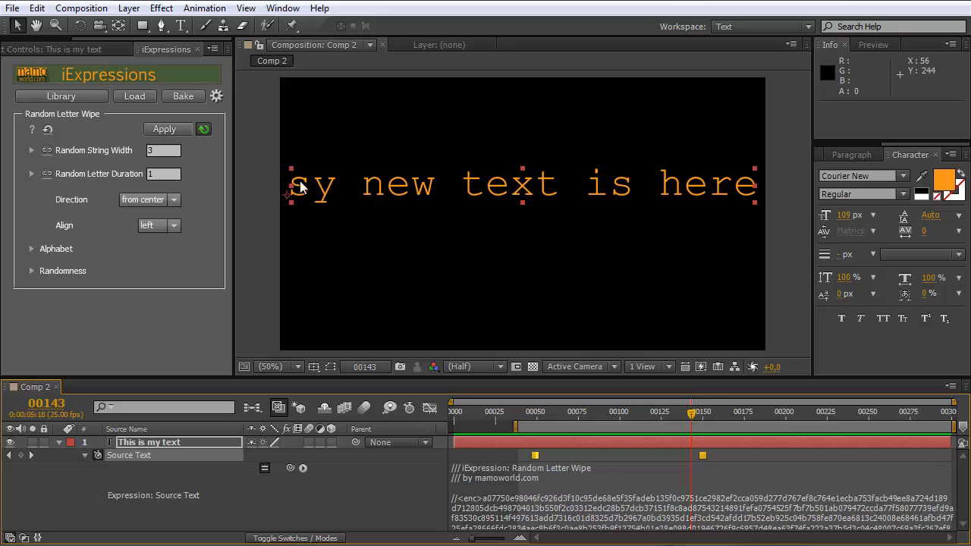
pyautogui.moveTo(691, 415); pyautogui.dragTo(616, 427)
# Step: Set Random Letter Wipe's Align to center, scrub the transition, and return to the first keyframe at frame 49
pyautogui.click(174, 225)
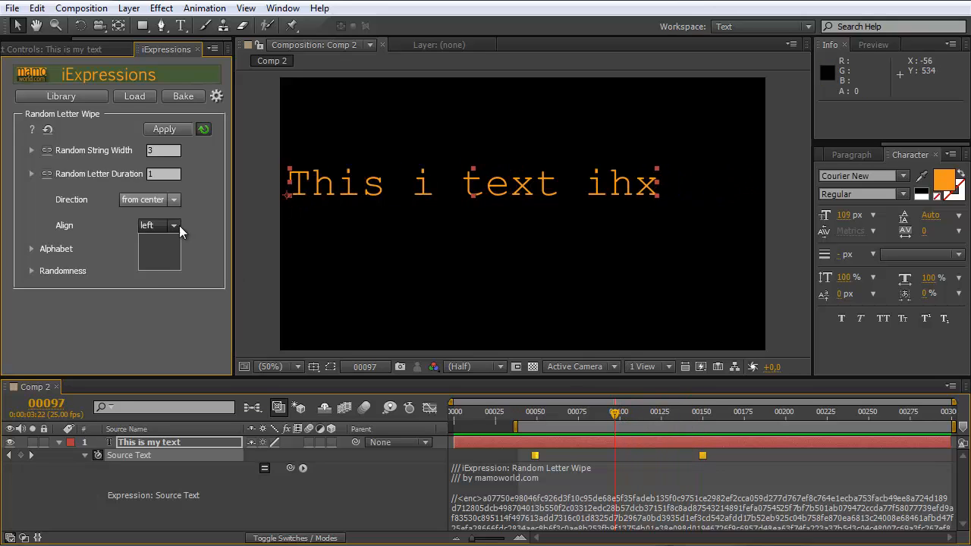
pyautogui.click(166, 265)
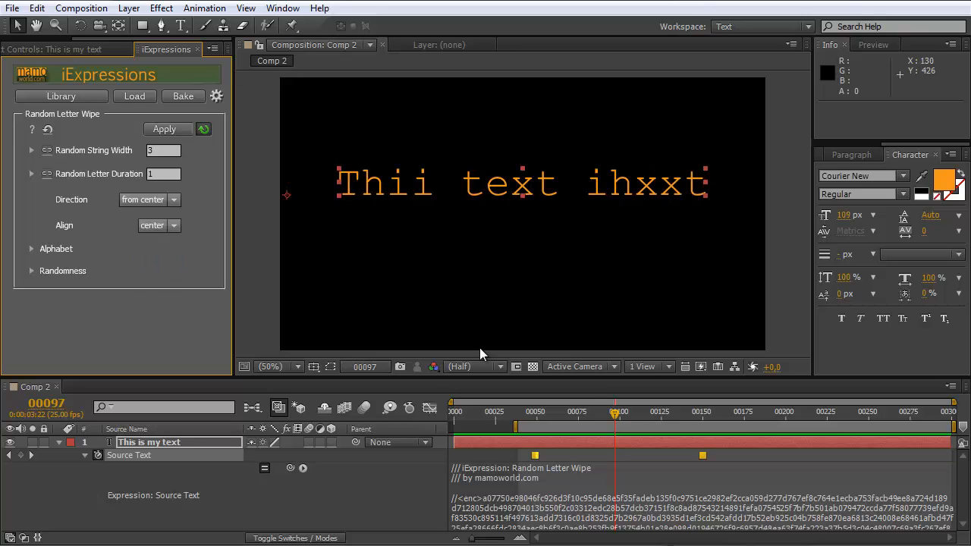
pyautogui.moveTo(611, 419); pyautogui.dragTo(541, 420)
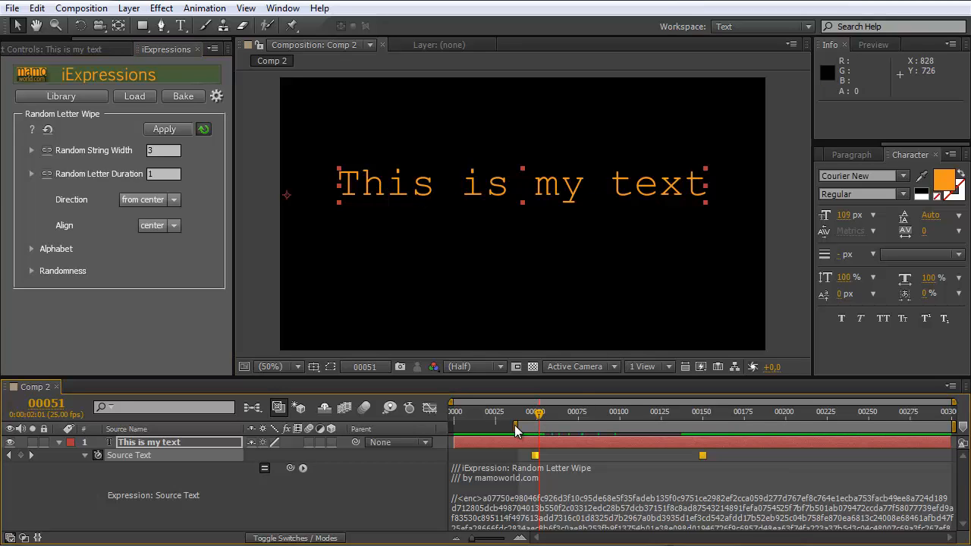
pyautogui.moveTo(538, 420)
pyautogui.mouseDown()
pyautogui.moveTo(705, 426)
pyautogui.moveTo(539, 430)
pyautogui.mouseUp()
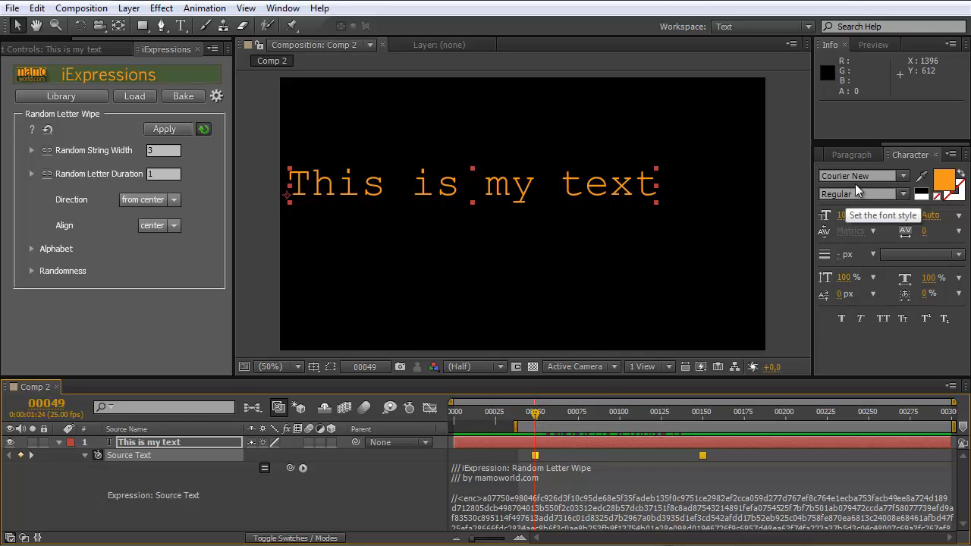
# Step: Center-align the text paragraph, reposition the layer to about 652, 322 in the frame, and scrub to frame 155
pyautogui.moveTo(899, 143); pyautogui.dragTo(882, 142)
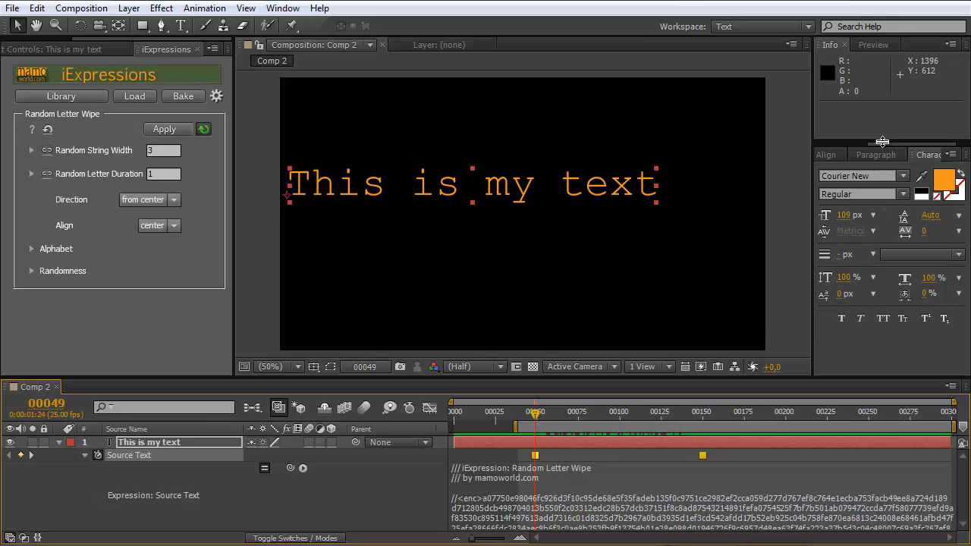
pyautogui.click(882, 154)
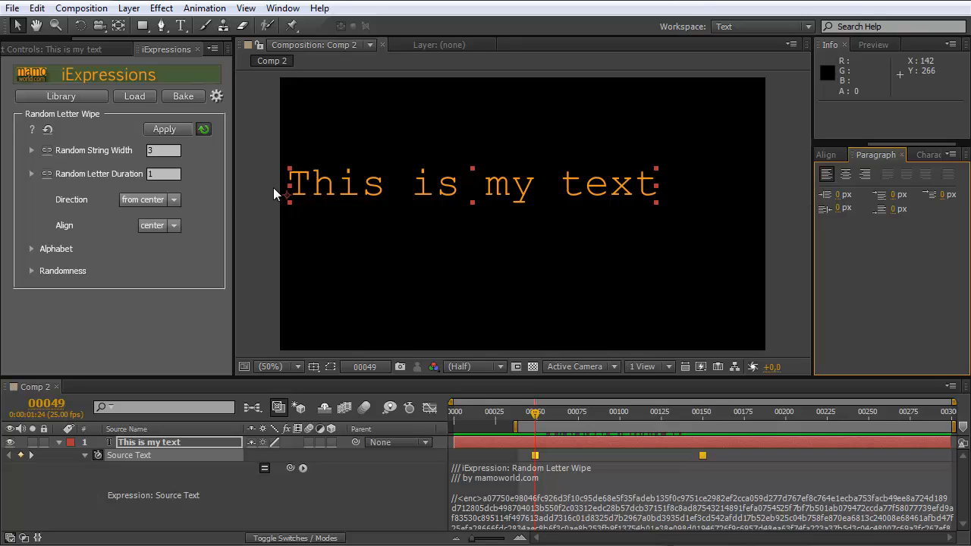
pyautogui.click(847, 175)
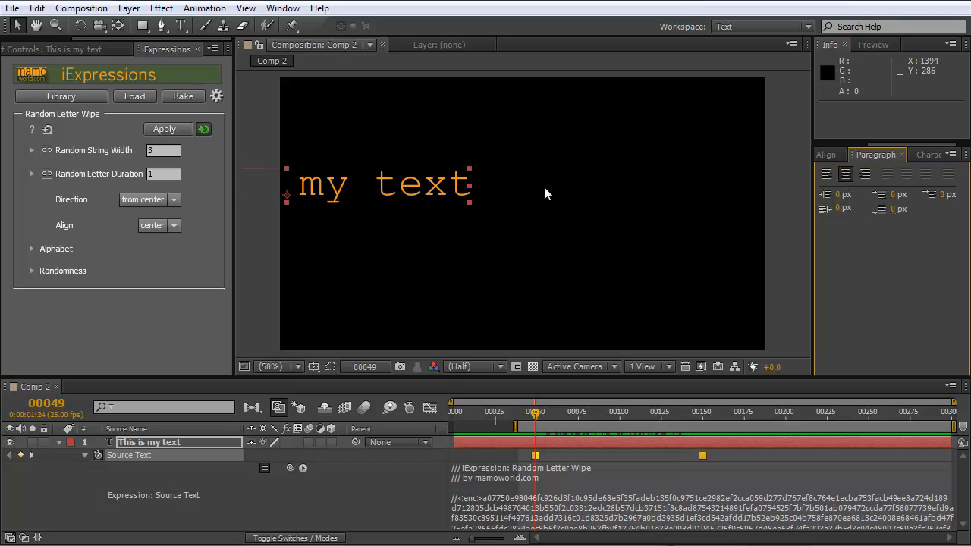
pyautogui.moveTo(317, 189); pyautogui.dragTo(574, 194)
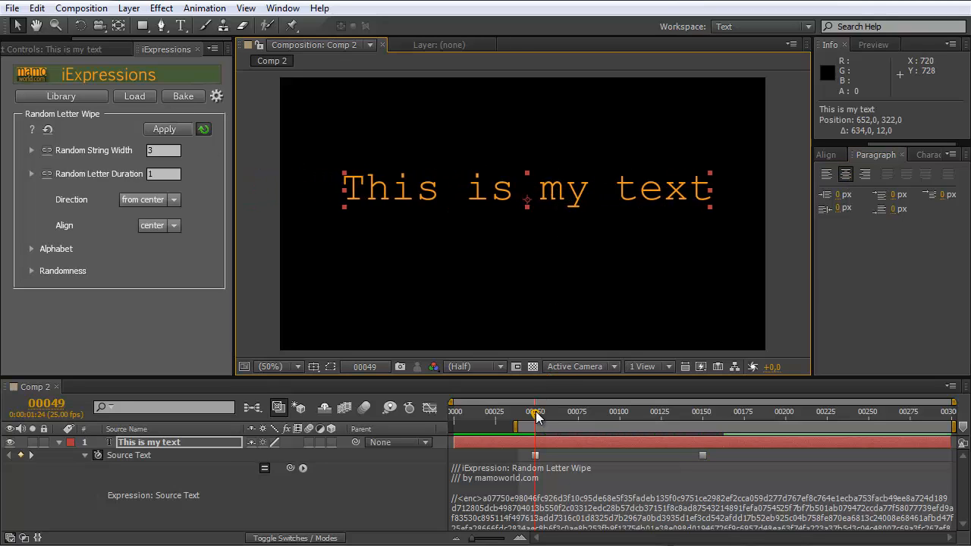
pyautogui.moveTo(537, 414); pyautogui.dragTo(711, 416)
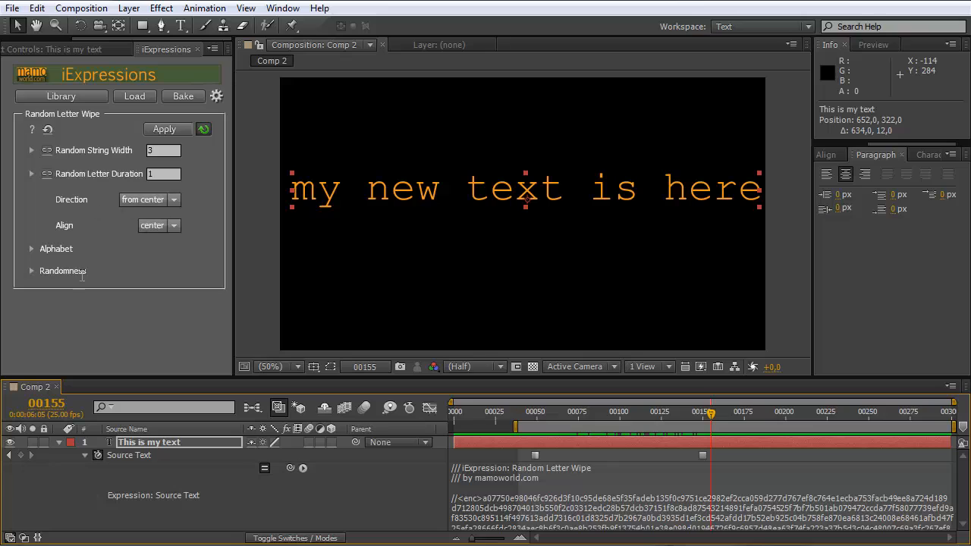
# Step: Expand the Alphabet settings, widen the iExpressions panel, and set Alphabet to binary with the playhead at frame 114
pyautogui.click(31, 249)
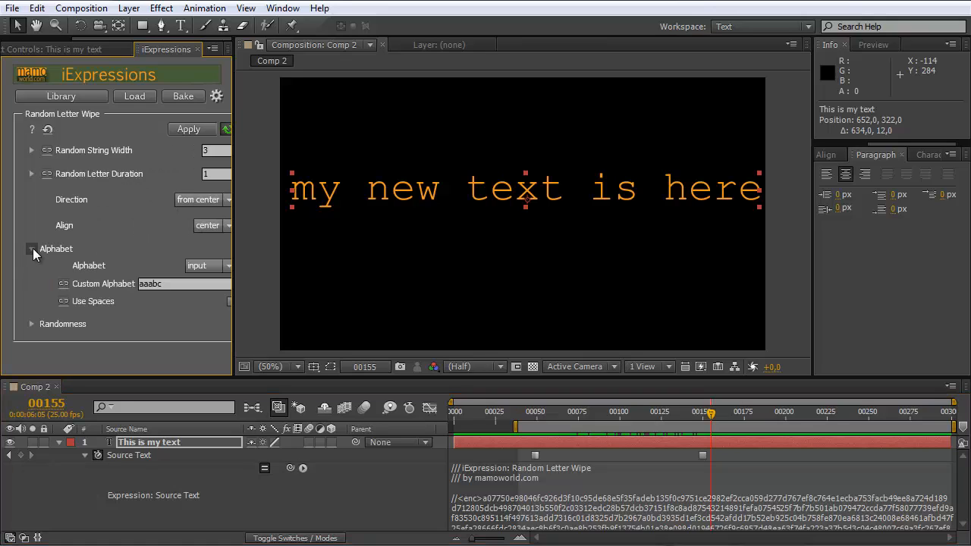
pyautogui.moveTo(233, 274); pyautogui.dragTo(262, 270)
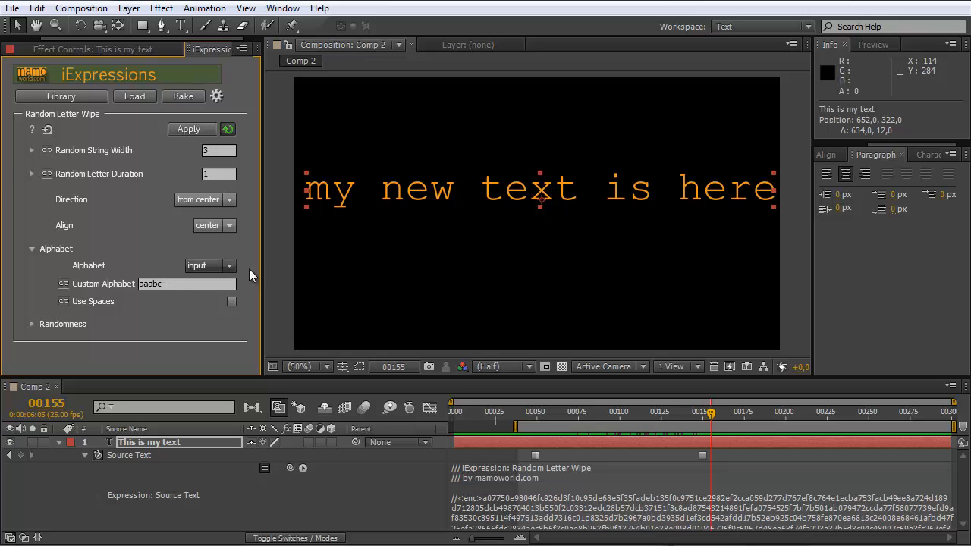
pyautogui.moveTo(706, 420); pyautogui.dragTo(642, 413)
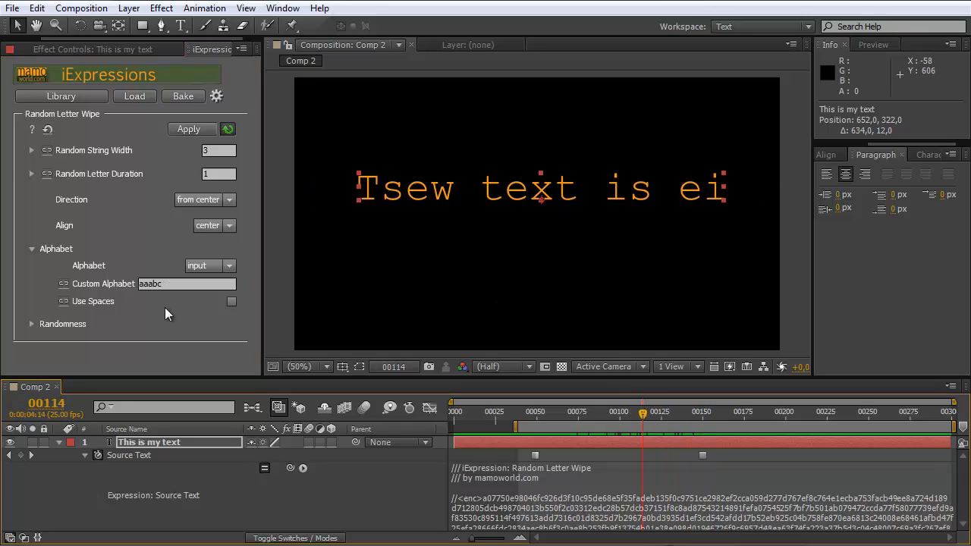
pyautogui.click(229, 266)
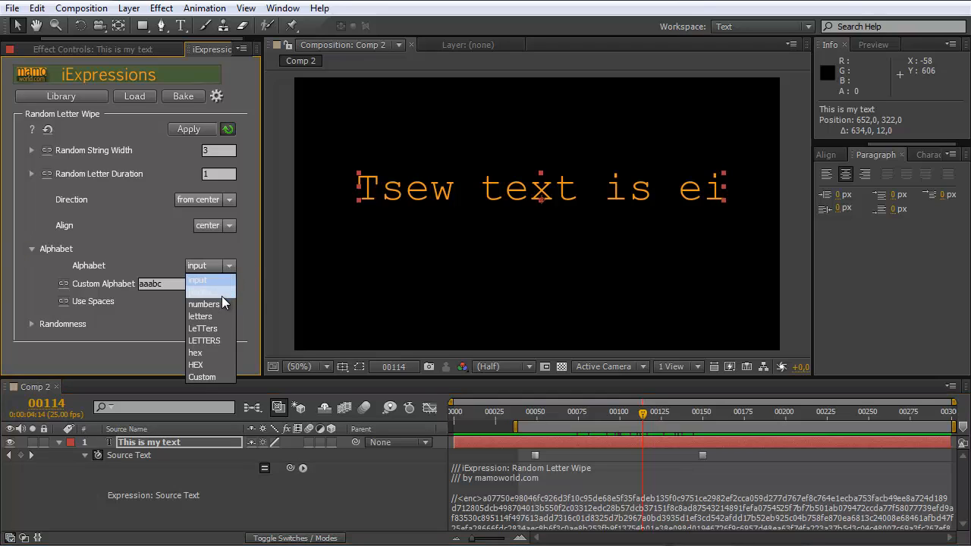
pyautogui.click(214, 291)
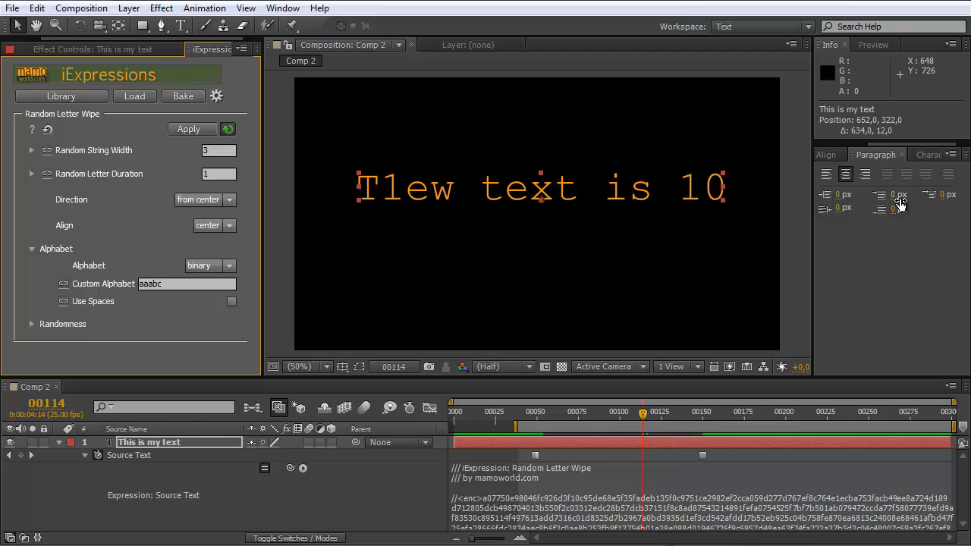
# Step: Play a RAM preview of the from-center transition with the binary alphabet, starting from frame 56
pyautogui.click(545, 415)
pyautogui.press('KP_0')
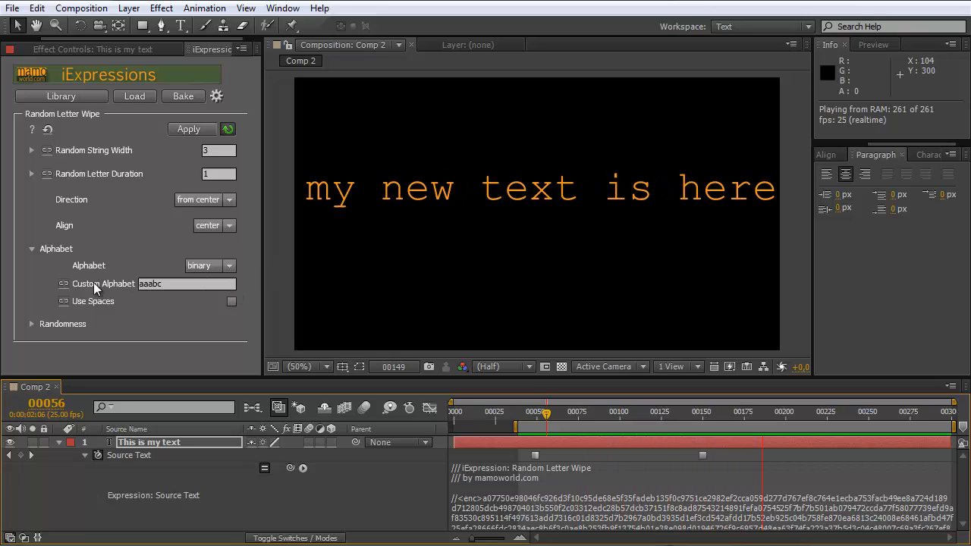
pyautogui.press('space')
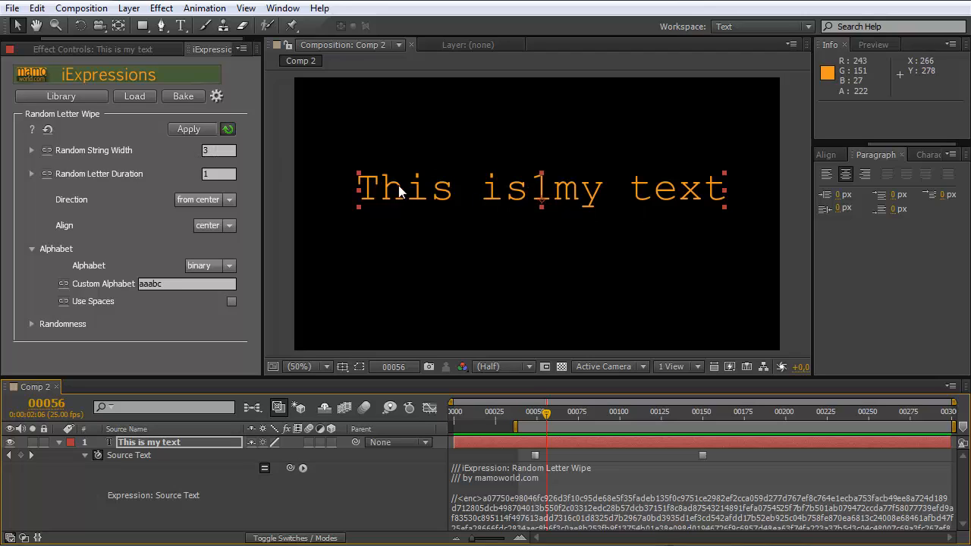
# Step: Set Random Letter Wipe's Direction to left to right and scrub through the transition to frame 116
pyautogui.click(232, 200)
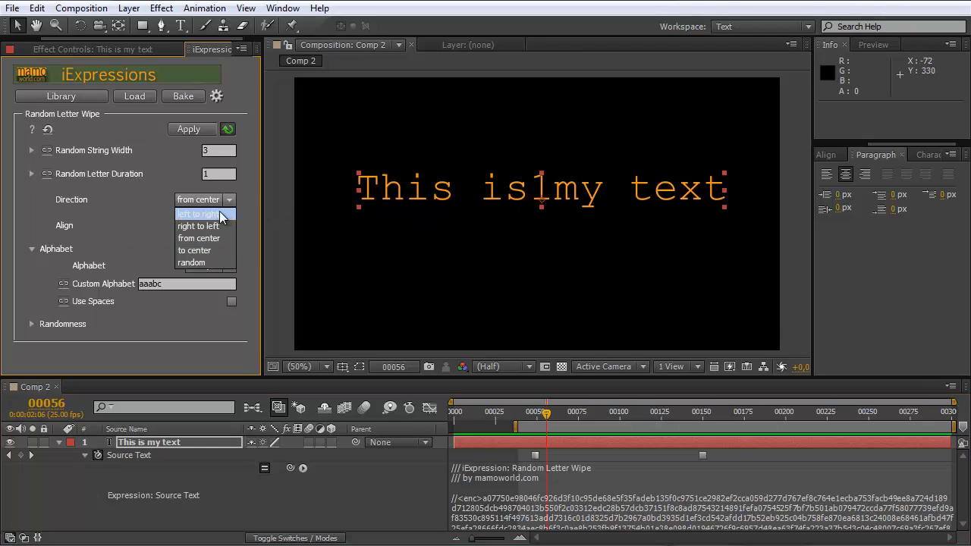
pyautogui.click(219, 211)
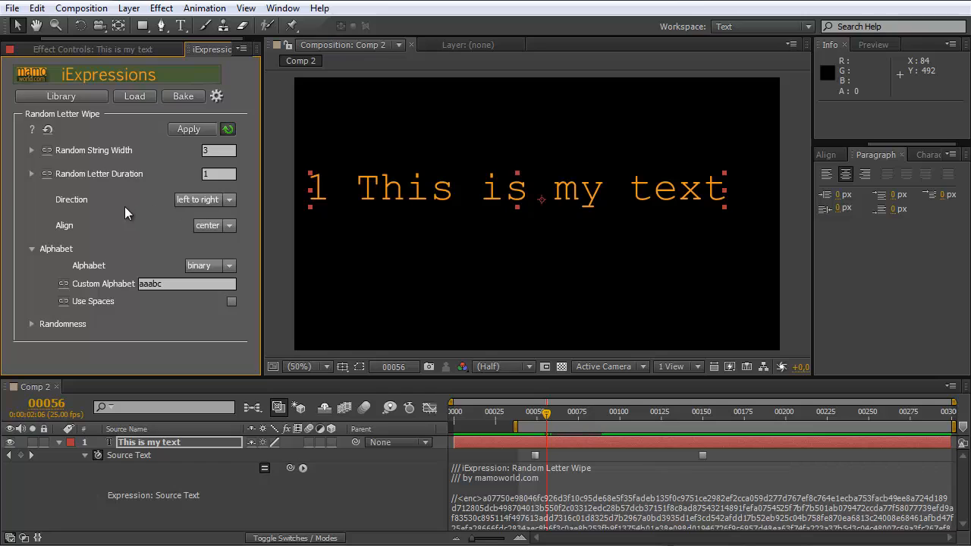
pyautogui.moveTo(546, 413); pyautogui.dragTo(582, 421)
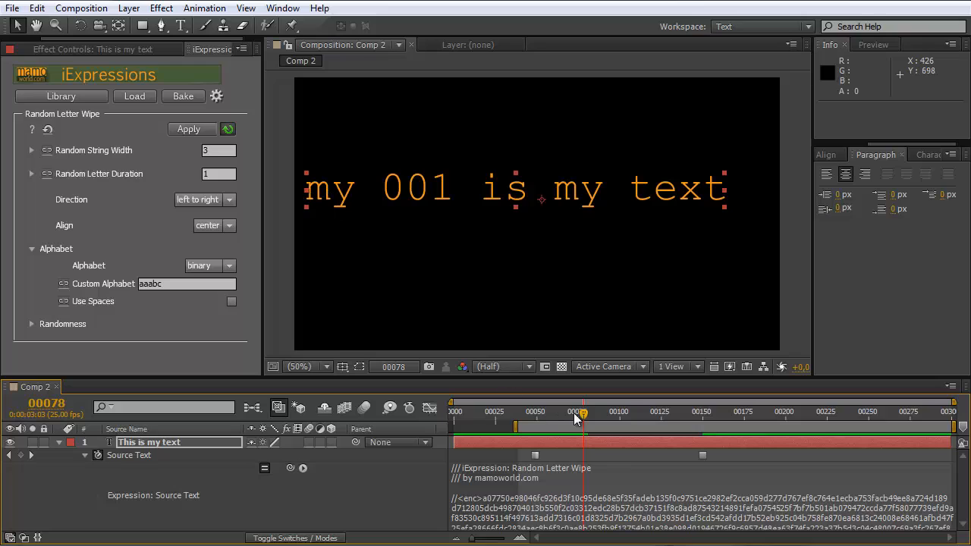
pyautogui.moveTo(585, 423); pyautogui.dragTo(646, 415)
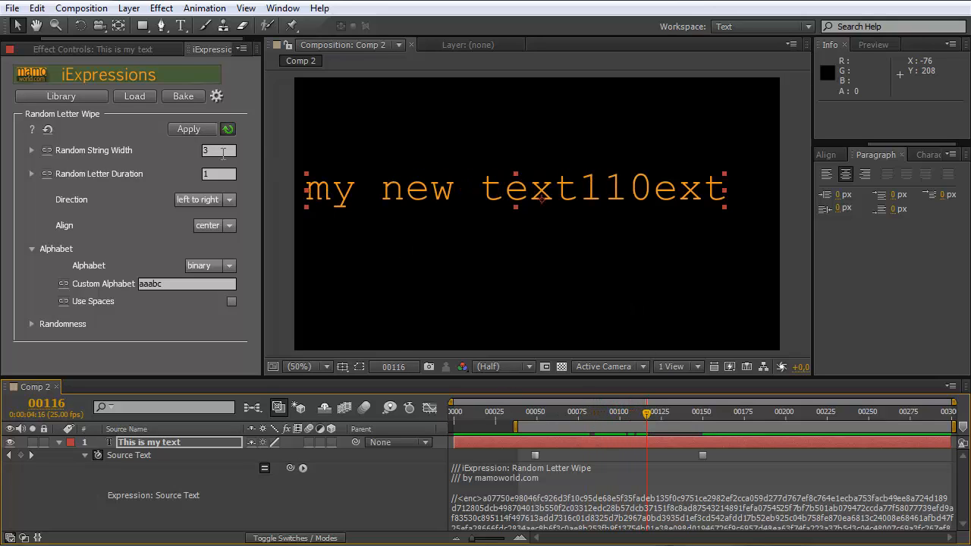
# Step: Set Random String Width to 6 and scrub back to frame 95 to check the wider random section
pyautogui.click(141, 150)
pyautogui.write('6')
pyautogui.press('Tab')
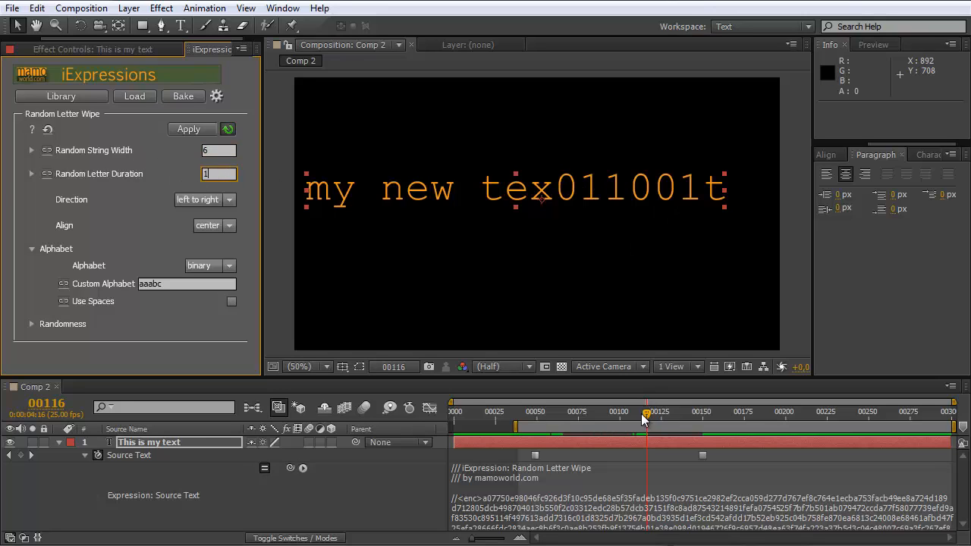
pyautogui.moveTo(646, 415); pyautogui.dragTo(613, 409)
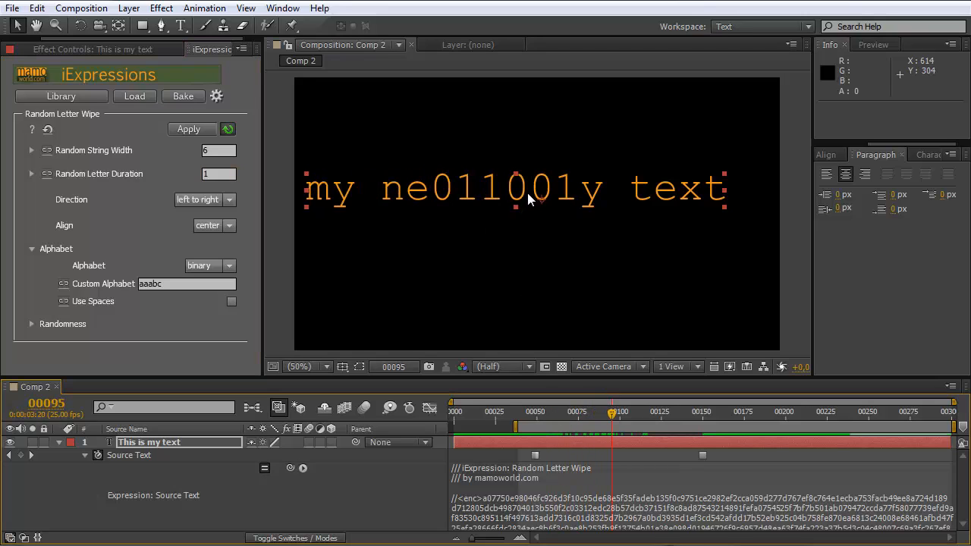
# Step: Set Random Letter Wipe's Direction to random and scrub the text transition to frame 133
pyautogui.click(231, 200)
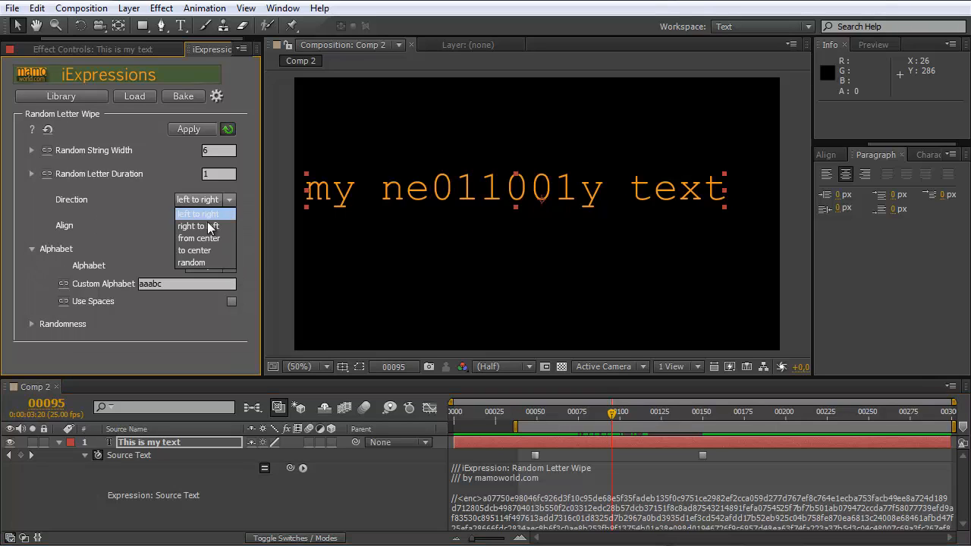
pyautogui.click(211, 262)
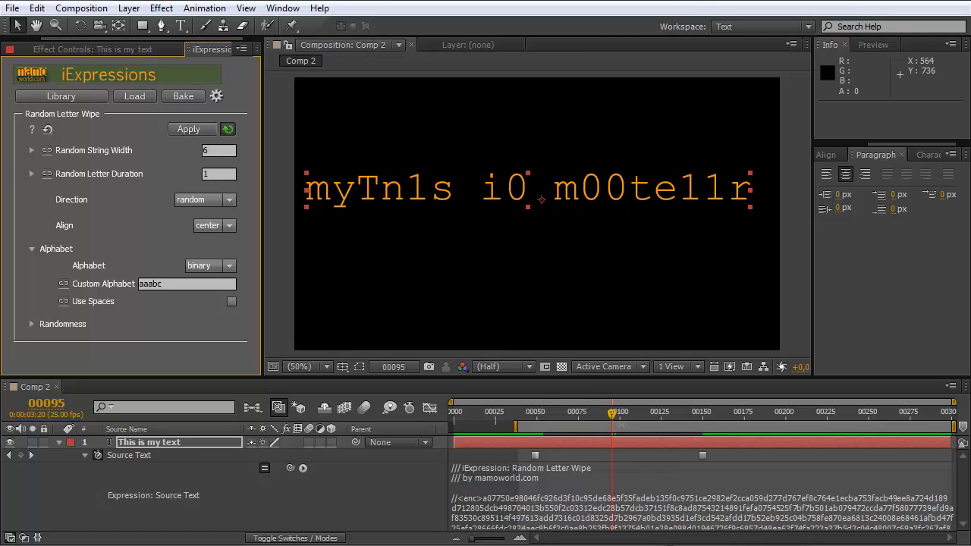
pyautogui.moveTo(614, 414); pyautogui.dragTo(676, 414)
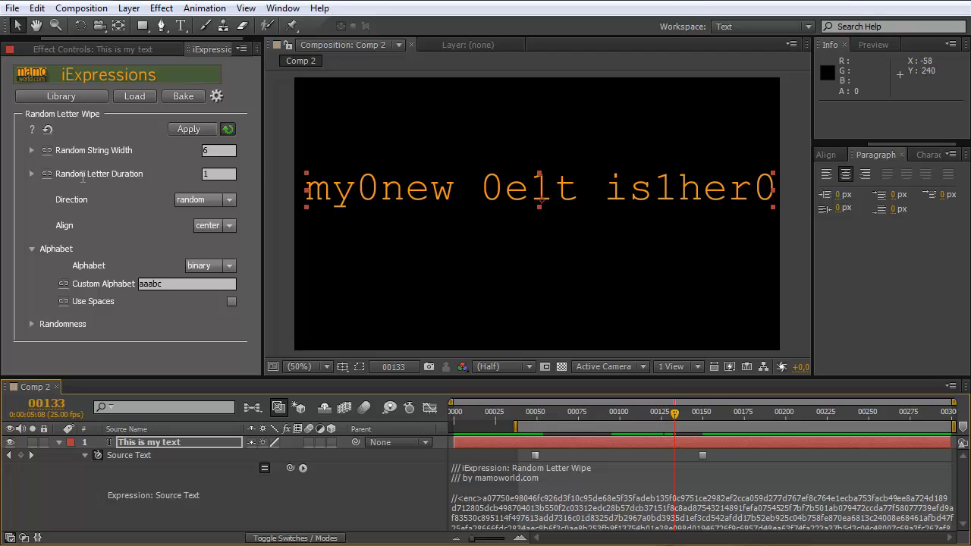
# Step: Set Random Letter Duration to 5 and Random String Width to 60, and preview the transition from frame 50
pyautogui.moveTo(65, 175); pyautogui.dragTo(141, 176)
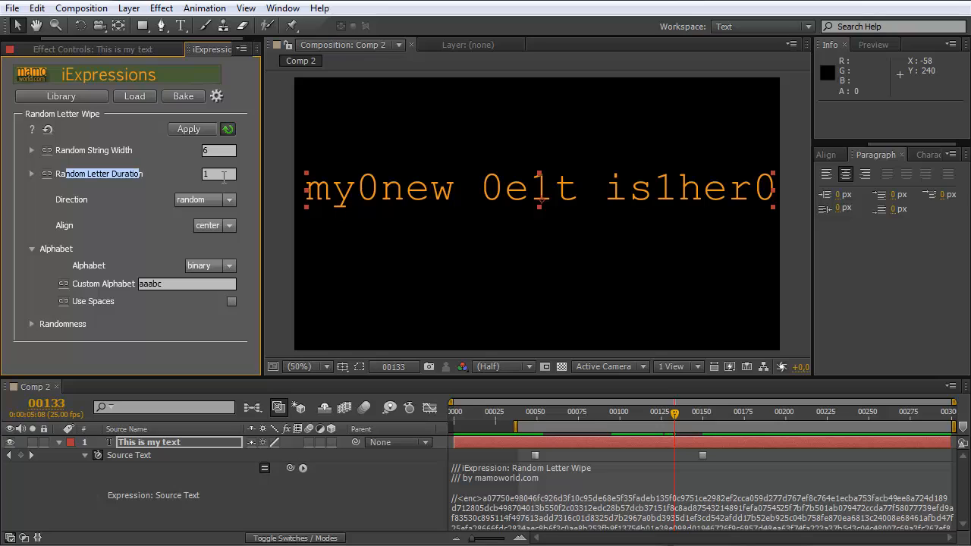
pyautogui.moveTo(225, 177); pyautogui.dragTo(184, 177)
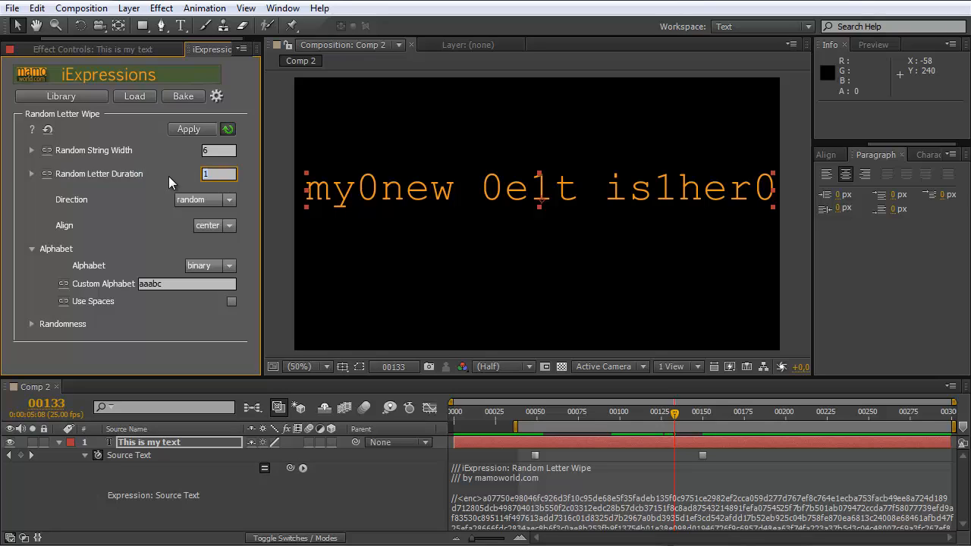
pyautogui.write('5')
pyautogui.click(221, 152)
pyautogui.write('60')
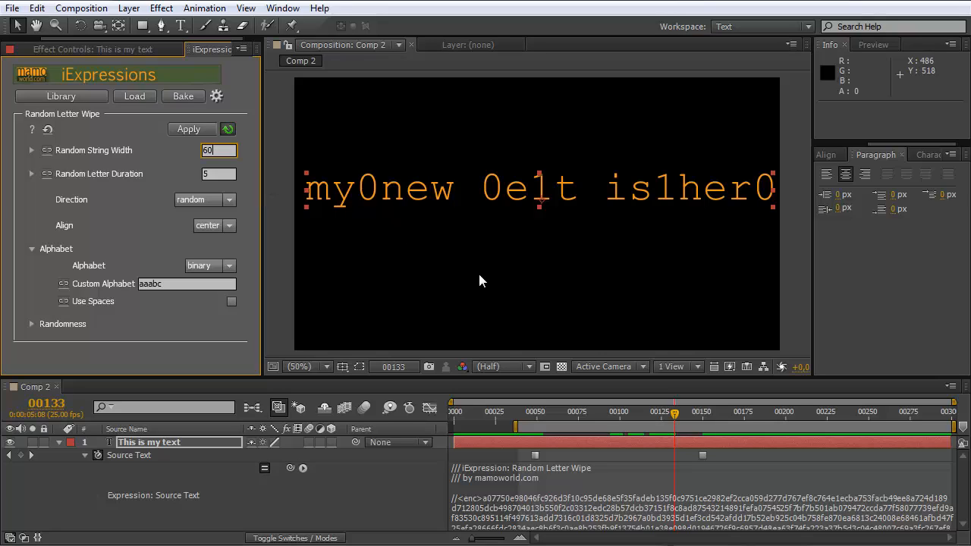
pyautogui.click(537, 411)
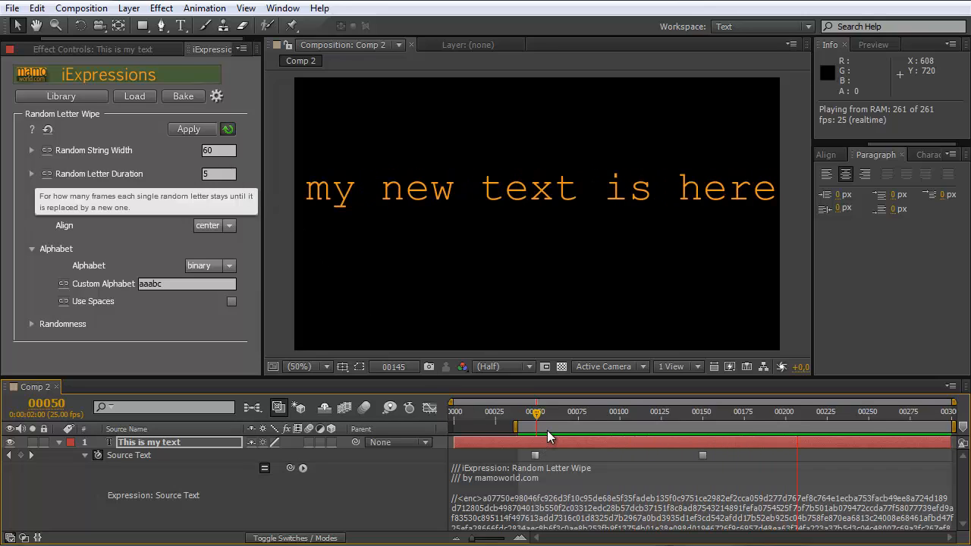
pyautogui.press('space')
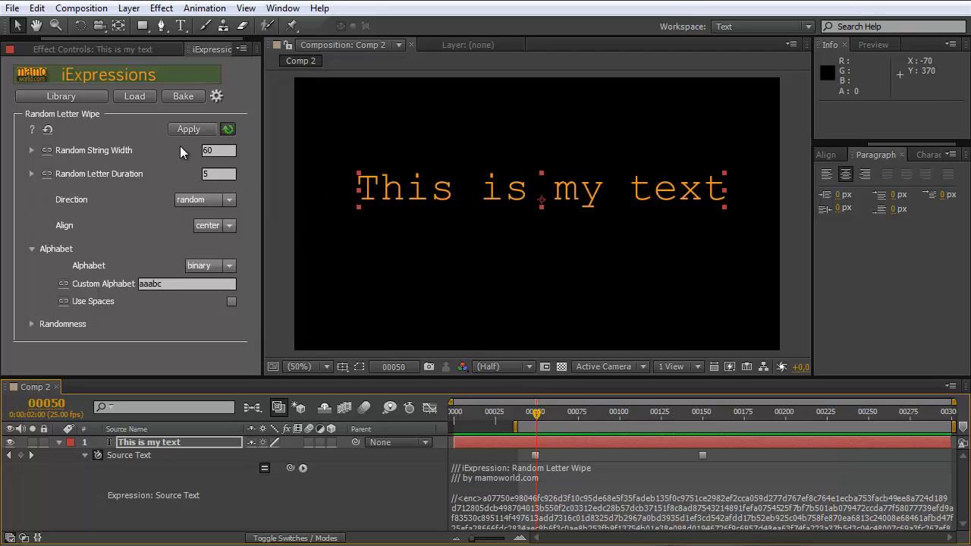
# Step: Set Random String Width to 6 and play a RAM preview of the random-direction transition
pyautogui.click(209, 150)
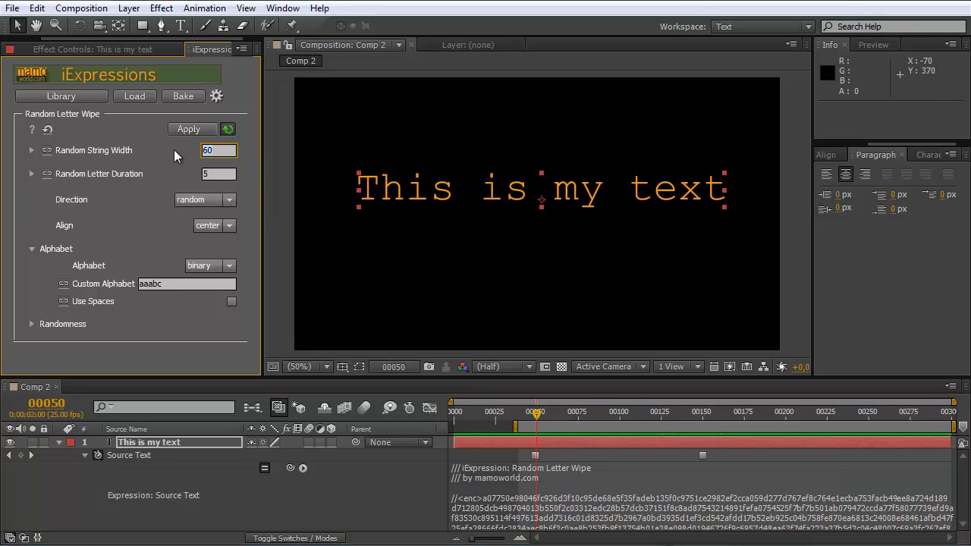
pyautogui.write('6')
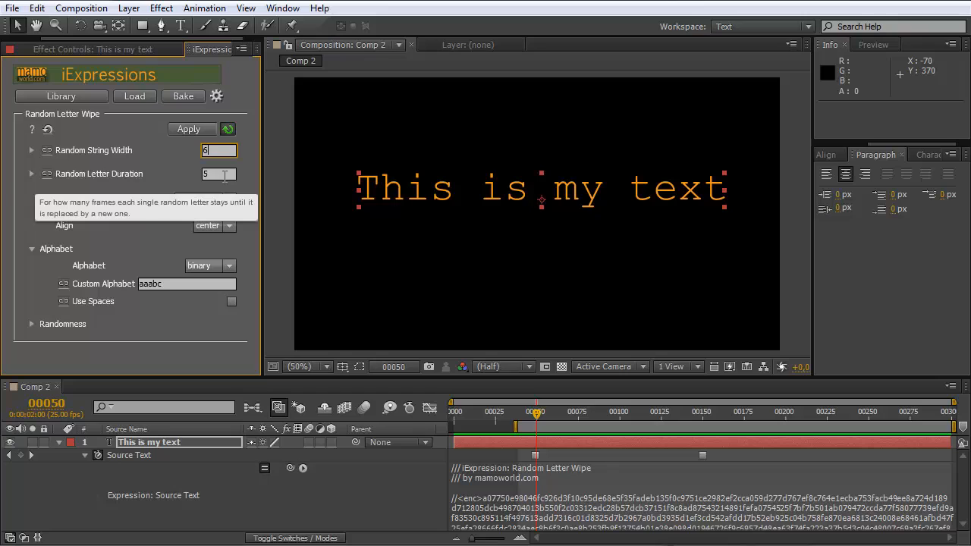
pyautogui.press('Tab')
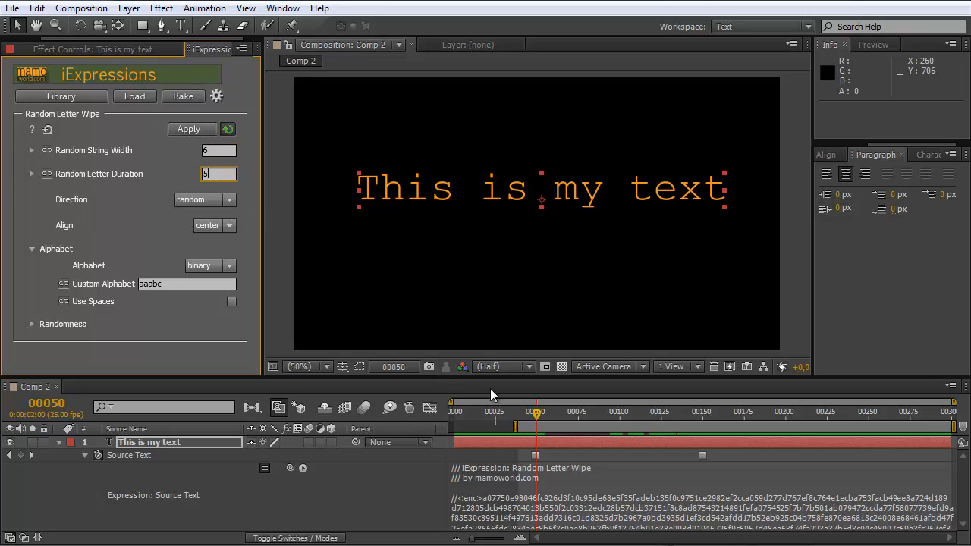
pyautogui.press('Return')
pyautogui.press('KP_0')
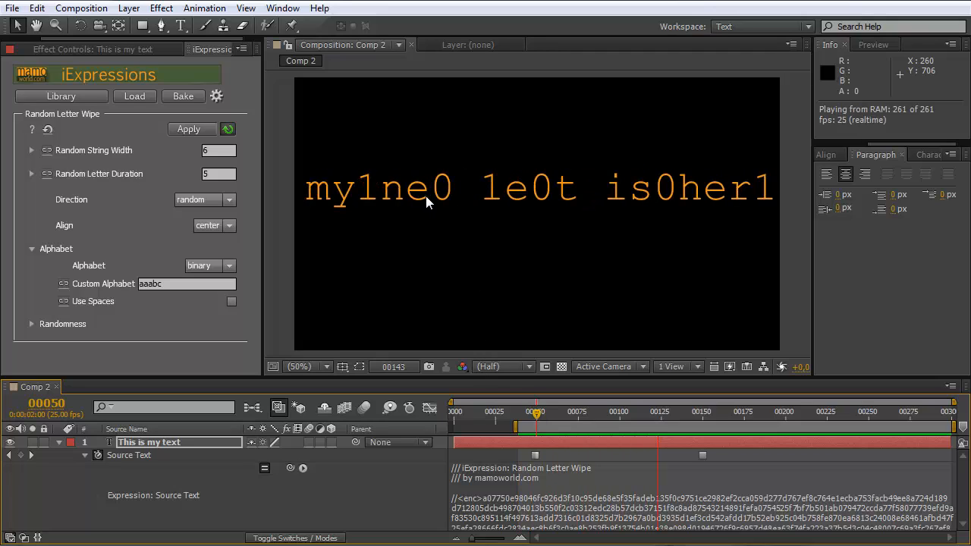
pyautogui.press('space')
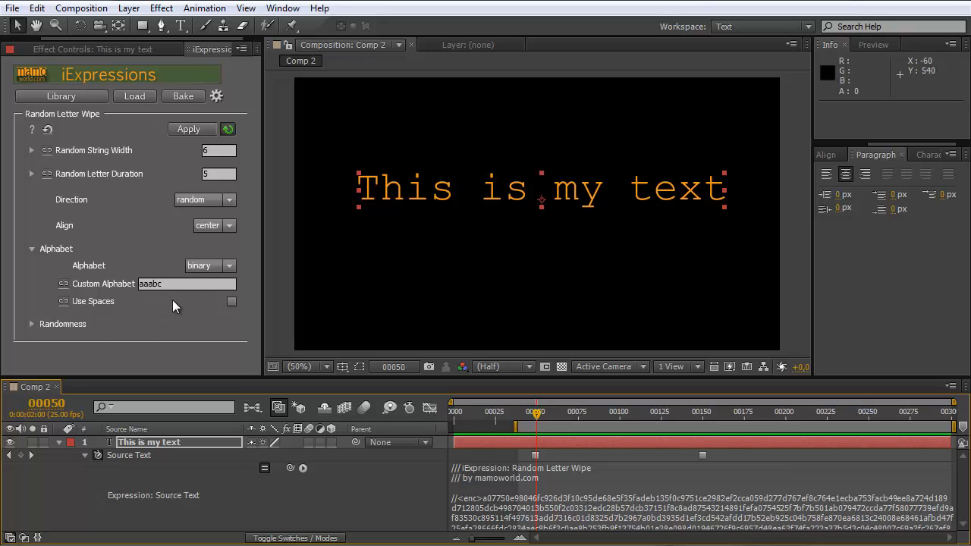
# Step: Expand the Randomness settings to examine the Random Seed option
pyautogui.click(34, 323)
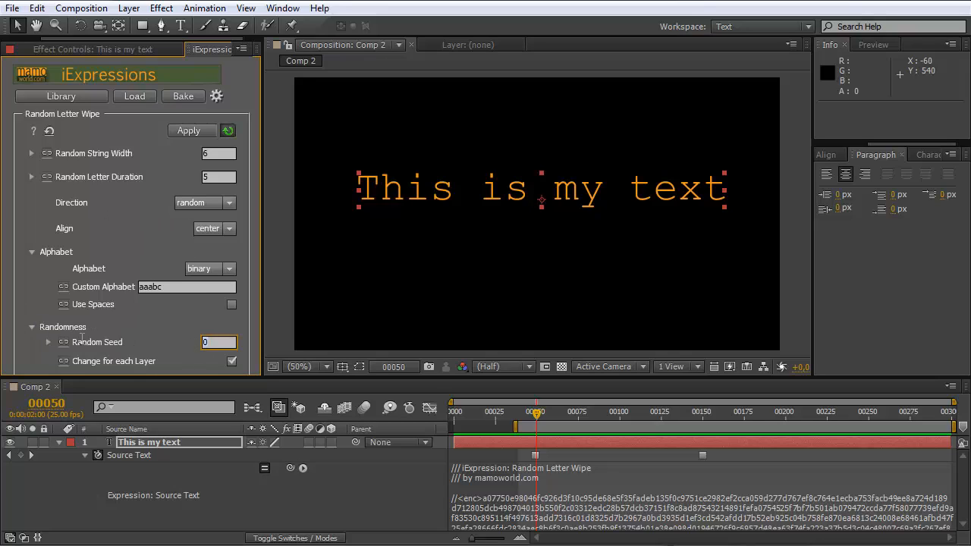
pyautogui.moveTo(97, 343)
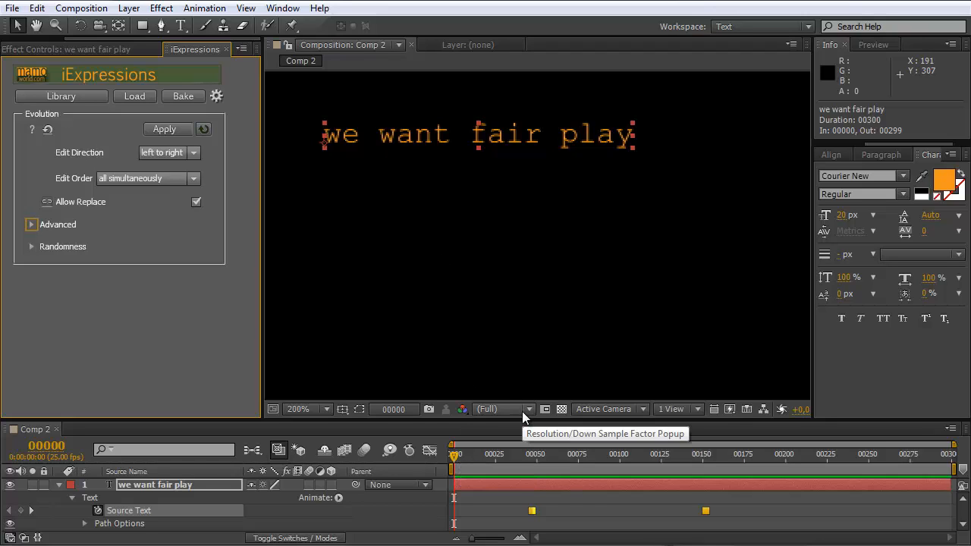
# Step: Scrub between the two Source Text keyframes of the "we want fair play" layer to compare their texts, ending at frame 47
pyautogui.click(528, 455)
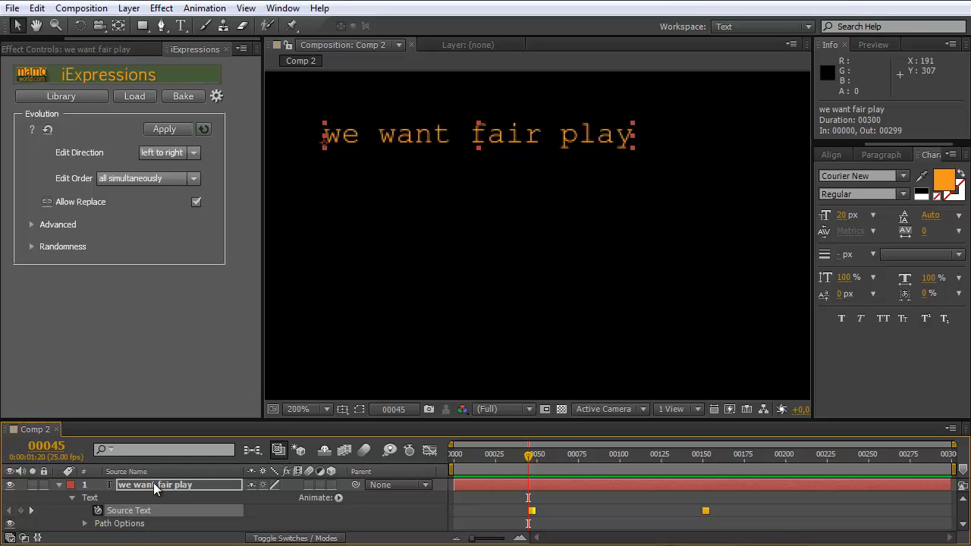
pyautogui.click(531, 456)
pyautogui.moveTo(534, 456); pyautogui.dragTo(724, 457)
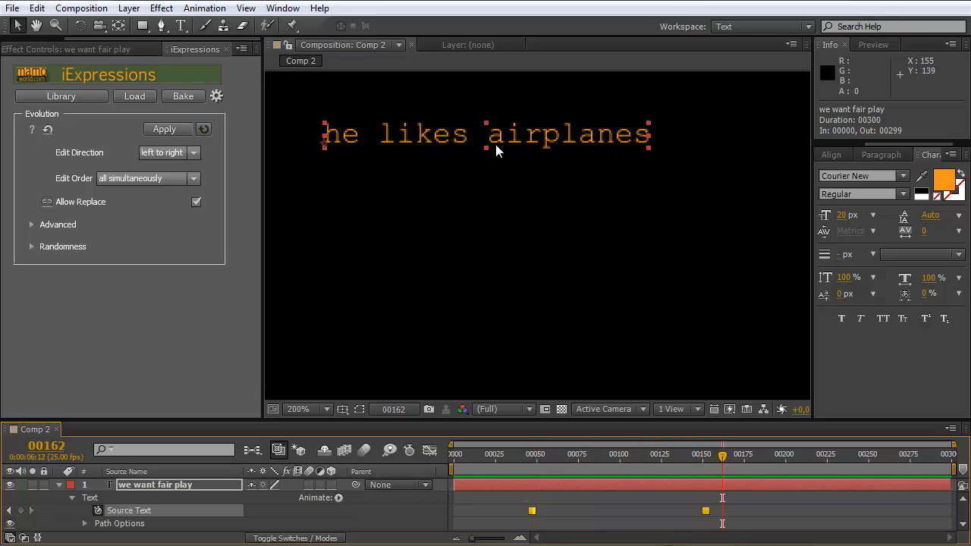
pyautogui.moveTo(731, 457); pyautogui.dragTo(534, 458)
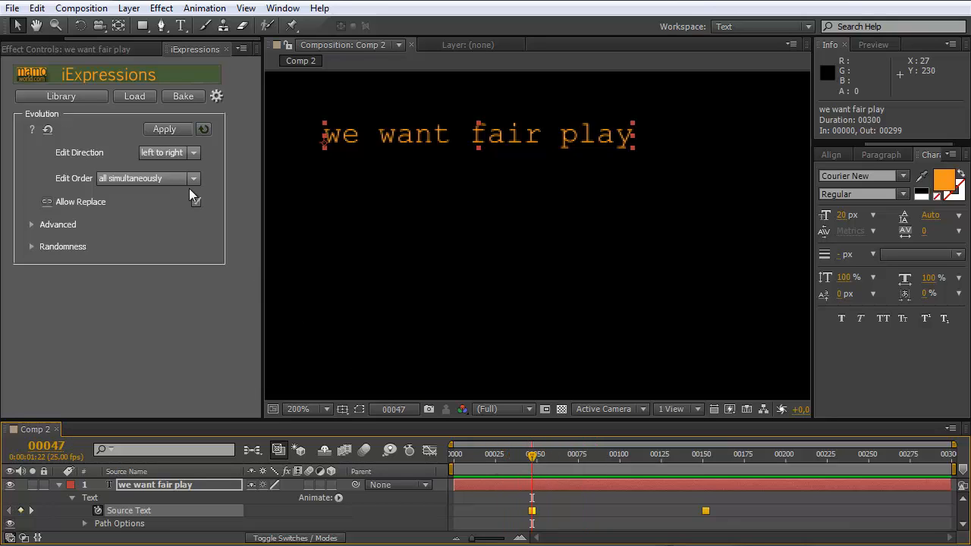
# Step: Apply the Evolution iExpression to Source Text, scrub through the transition, and play a RAM preview with the playhead at frame 27
pyautogui.click(170, 129)
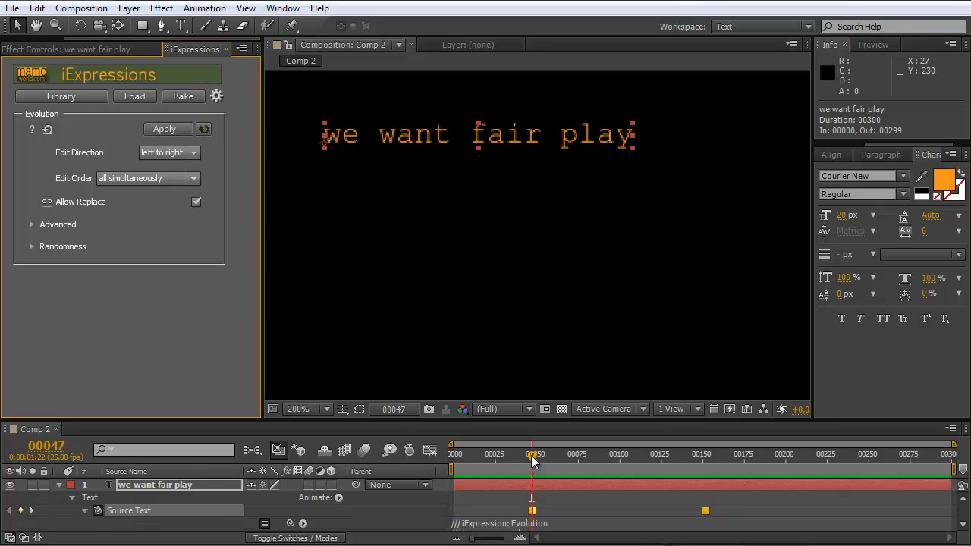
pyautogui.moveTo(533, 456); pyautogui.dragTo(732, 460)
pyautogui.moveTo(531, 453); pyautogui.dragTo(494, 452)
pyautogui.press('KP_0')
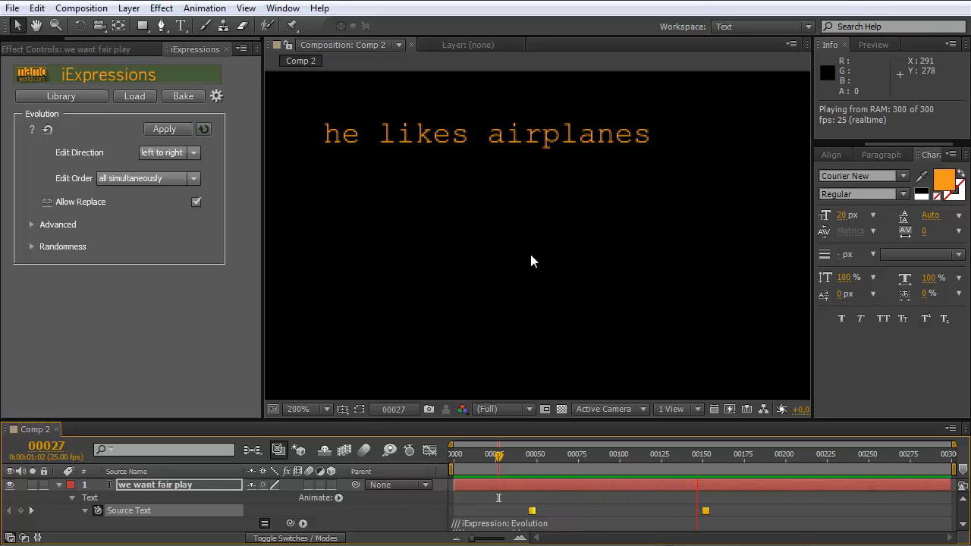
# Step: Compare the text at the first keyframe, frame 47, with the text at the second keyframe, frame 152
pyautogui.click(532, 458)
pyautogui.click(530, 459)
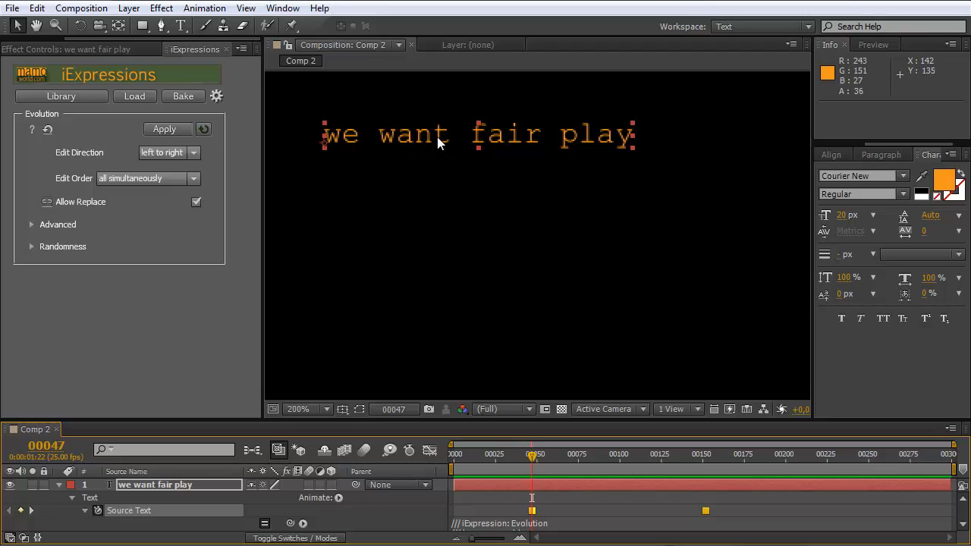
pyautogui.moveTo(699, 456); pyautogui.dragTo(705, 456)
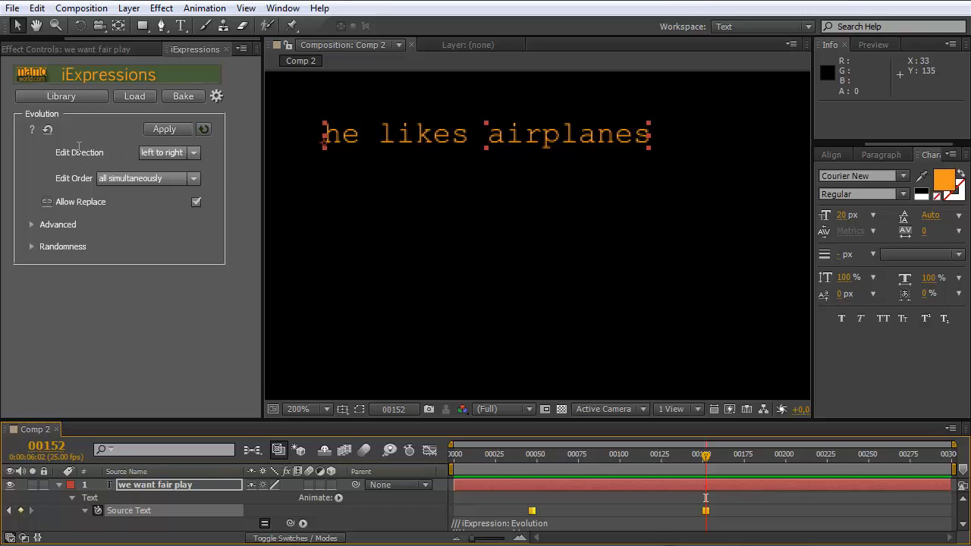
# Step: Set Evolution's Edit Direction to right to left, apply it to Source Text, and scrub through the transition to frame 166
pyautogui.click(192, 153)
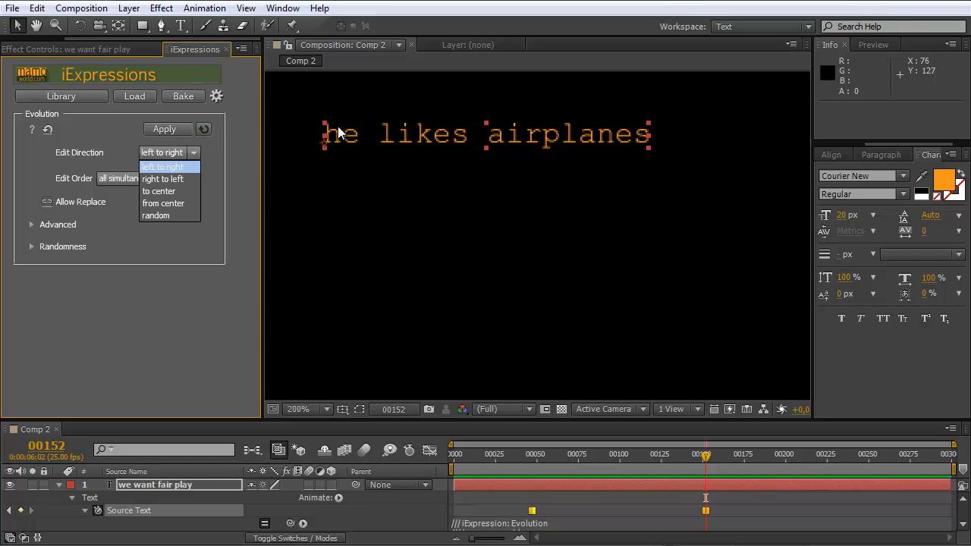
pyautogui.click(178, 180)
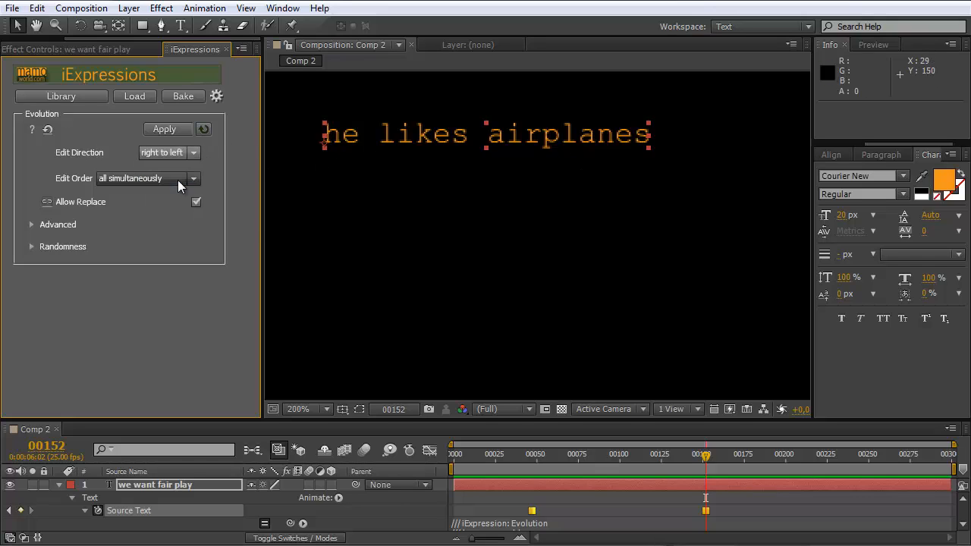
pyautogui.click(152, 509)
pyautogui.click(165, 129)
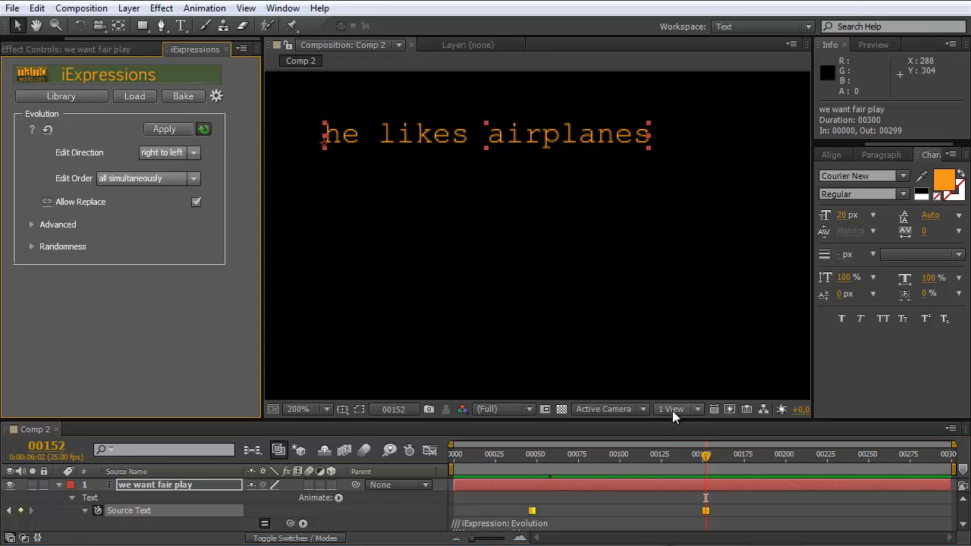
pyautogui.moveTo(527, 456); pyautogui.dragTo(728, 457)
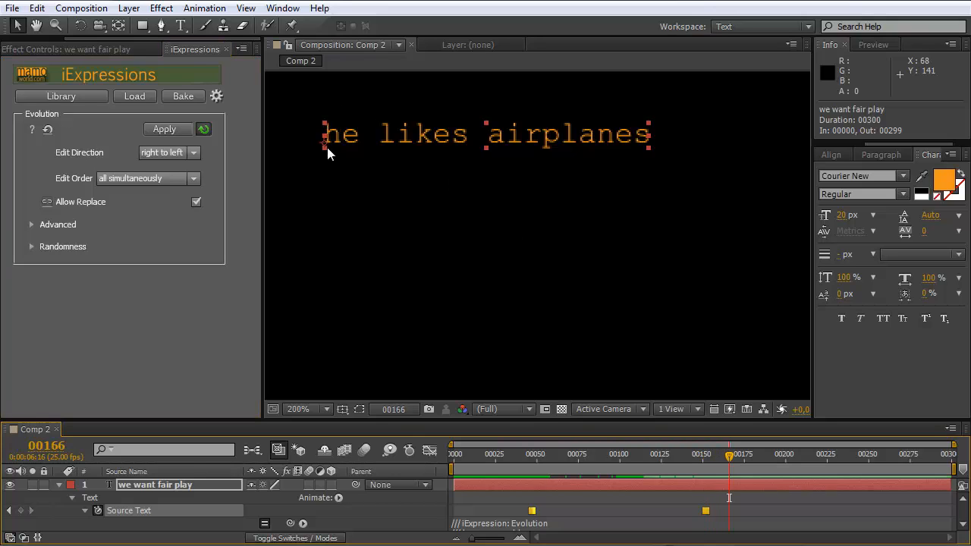
# Step: Set Evolution's Edit Direction to random and preview the transition with the playhead at frame 40
pyautogui.click(194, 152)
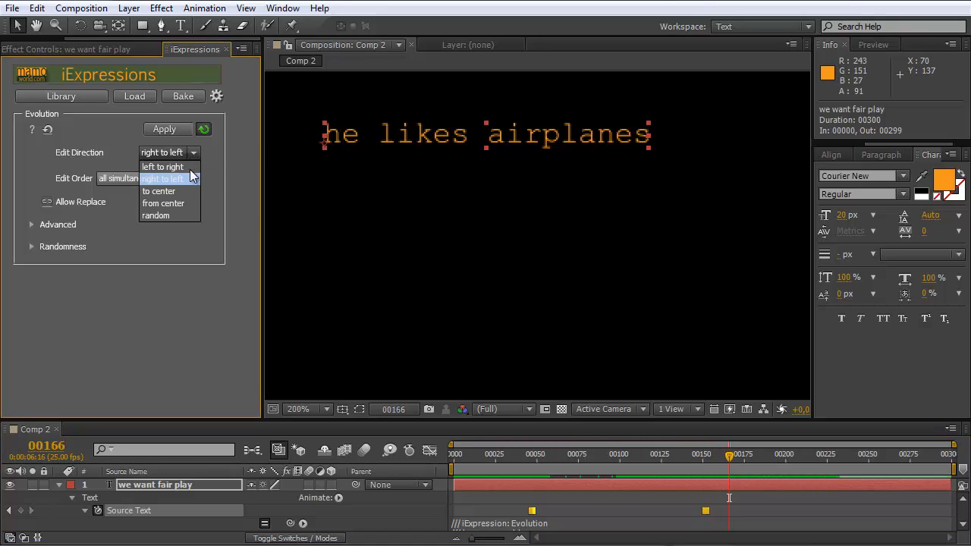
pyautogui.click(172, 216)
pyautogui.moveTo(478, 449); pyautogui.dragTo(520, 458)
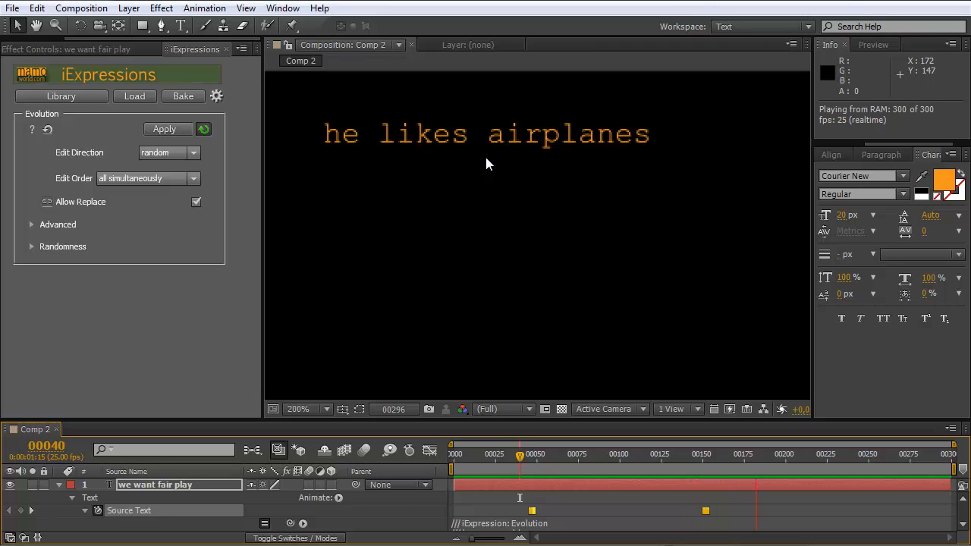
pyautogui.press('space')
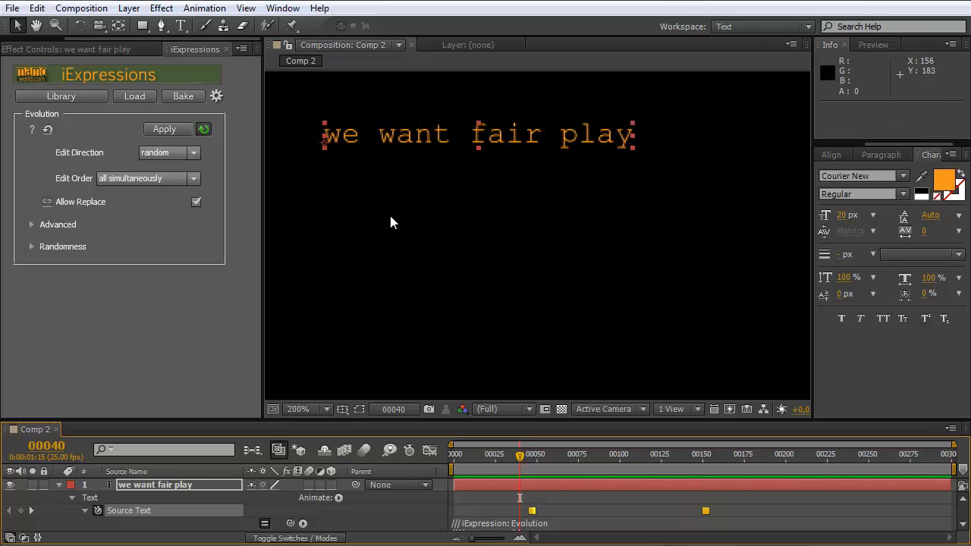
# Step: Move the playhead to frame 48 and review Evolution's Edit Order options without changing the selection
pyautogui.moveTo(99, 182)
pyautogui.moveTo(520, 455); pyautogui.dragTo(532, 455)
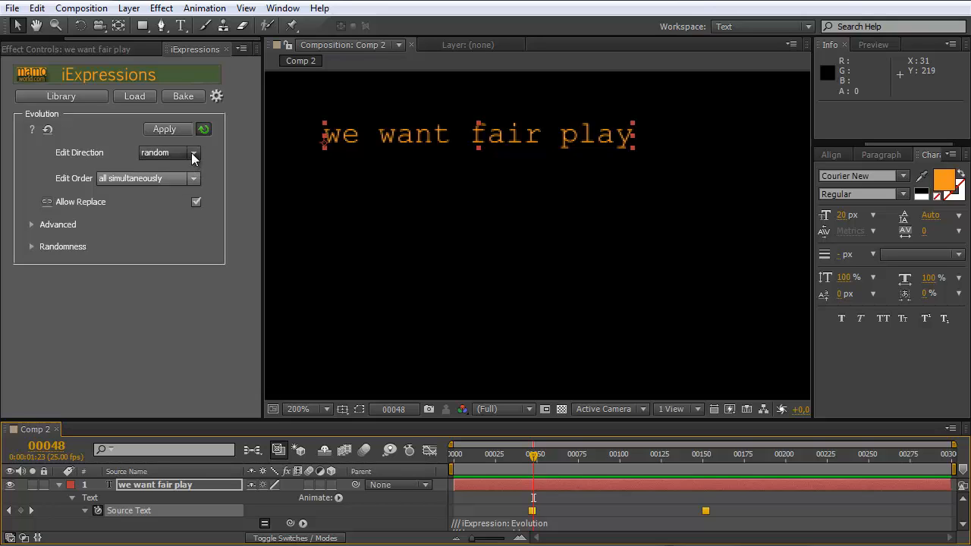
pyautogui.click(195, 179)
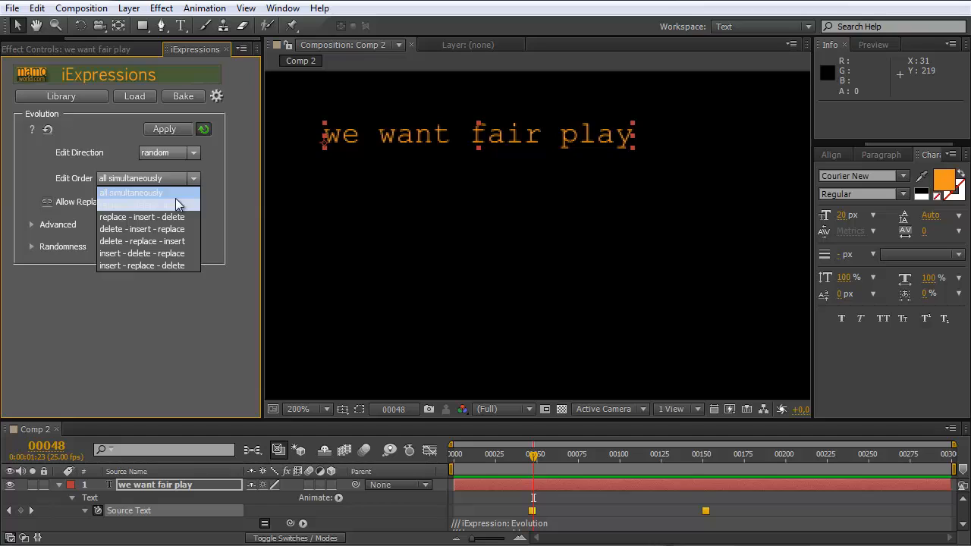
pyautogui.click(388, 220)
# Step: Set Evolution's Edit Direction to left to right and scrub from the first keyframe to frame 103 to examine the edits
pyautogui.moveTo(533, 454)
pyautogui.mouseDown()
pyautogui.moveTo(549, 454)
pyautogui.moveTo(540, 453)
pyautogui.mouseUp()
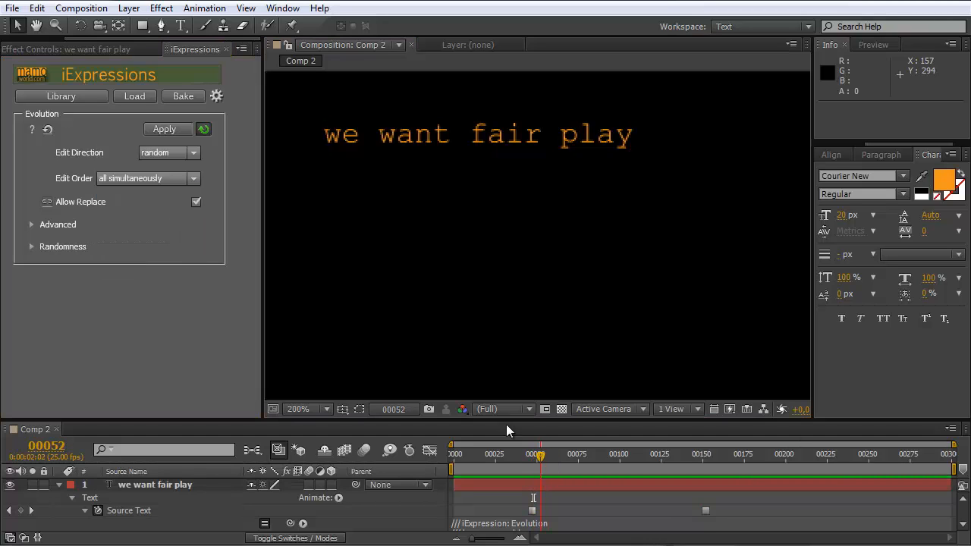
pyautogui.click(193, 152)
pyautogui.click(184, 164)
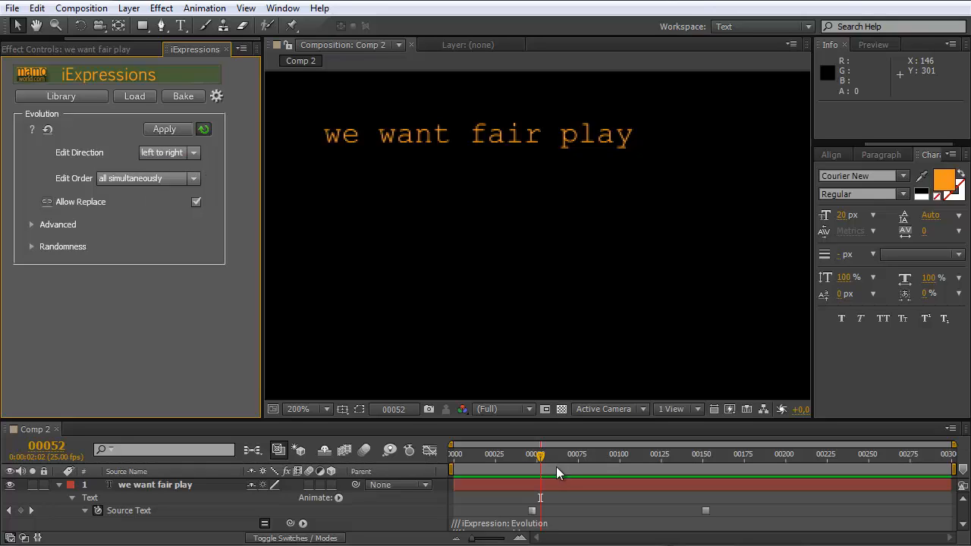
pyautogui.moveTo(552, 455); pyautogui.dragTo(546, 455)
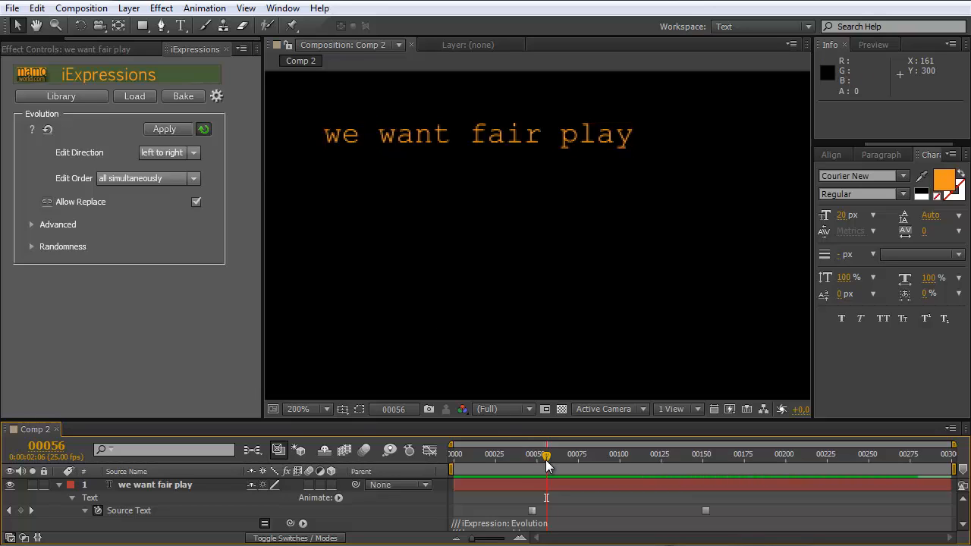
pyautogui.moveTo(545, 459); pyautogui.dragTo(623, 458)
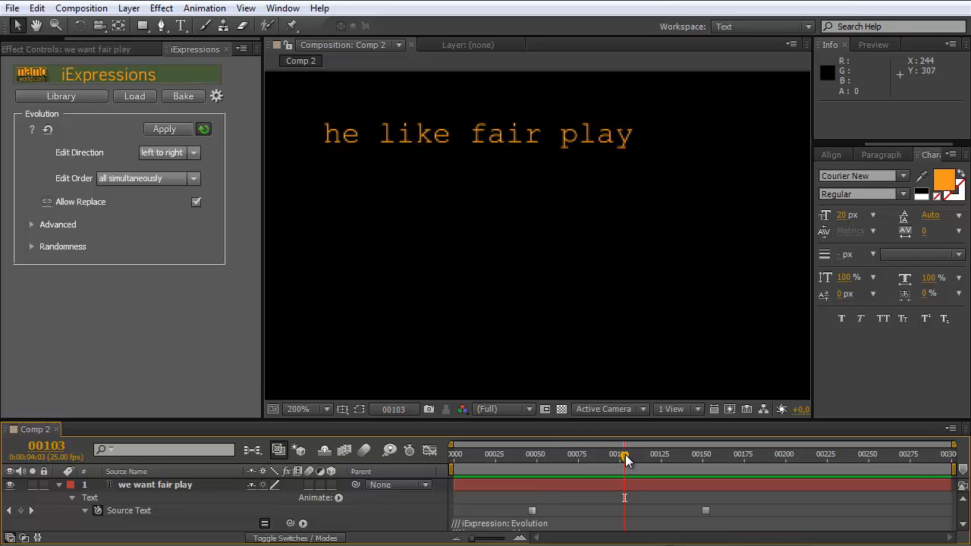
# Step: Set Evolution's Edit Order to replace - delete - insert and scrub through the transition to frame 157
pyautogui.moveTo(624, 458); pyautogui.dragTo(641, 455)
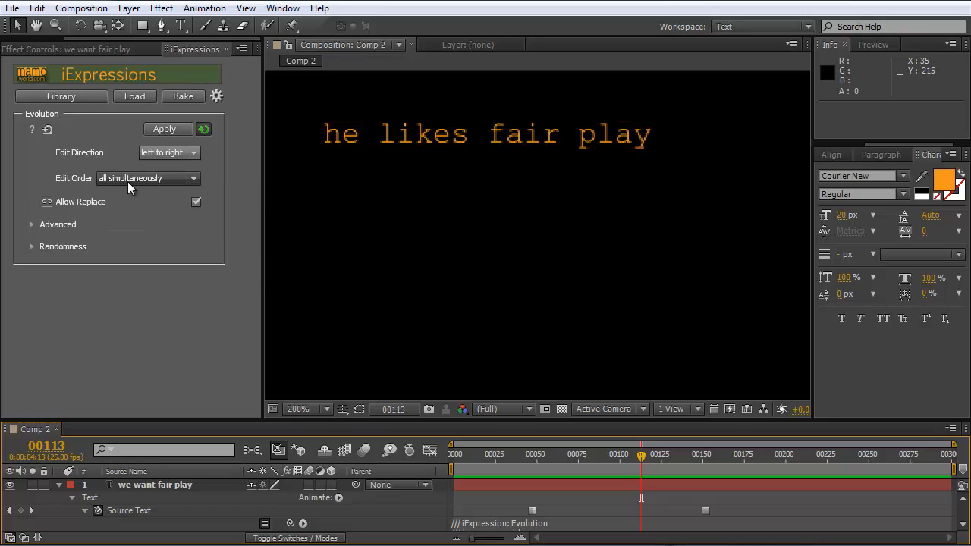
pyautogui.moveTo(130, 181)
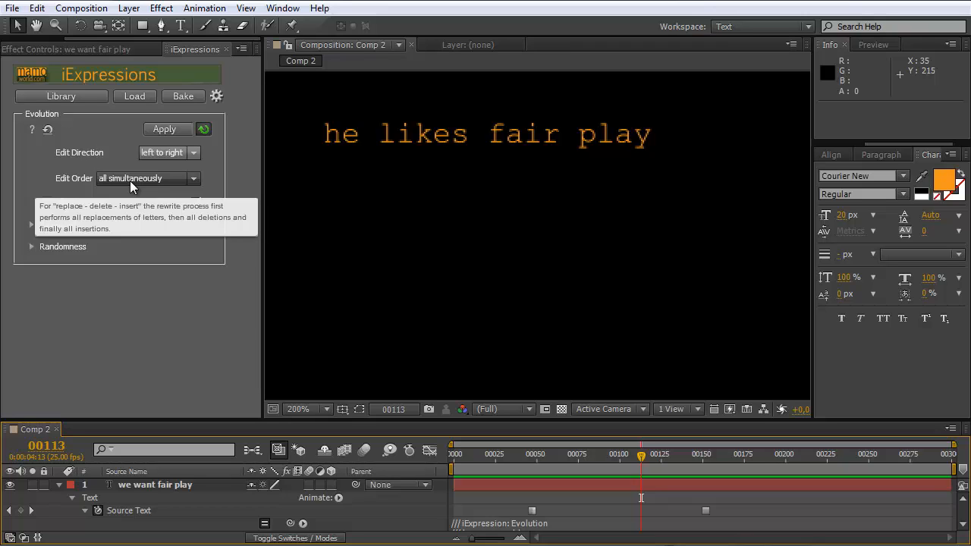
pyautogui.click(195, 176)
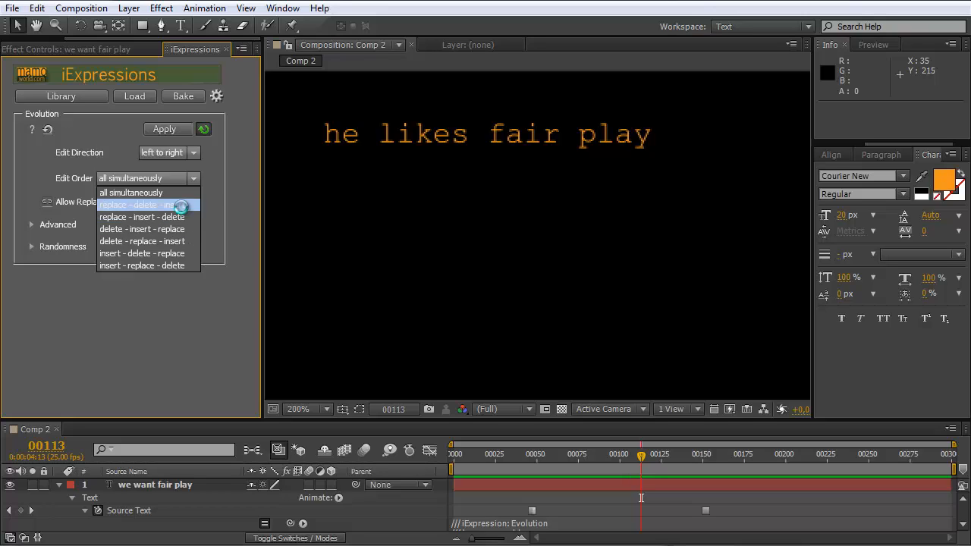
pyautogui.click(181, 205)
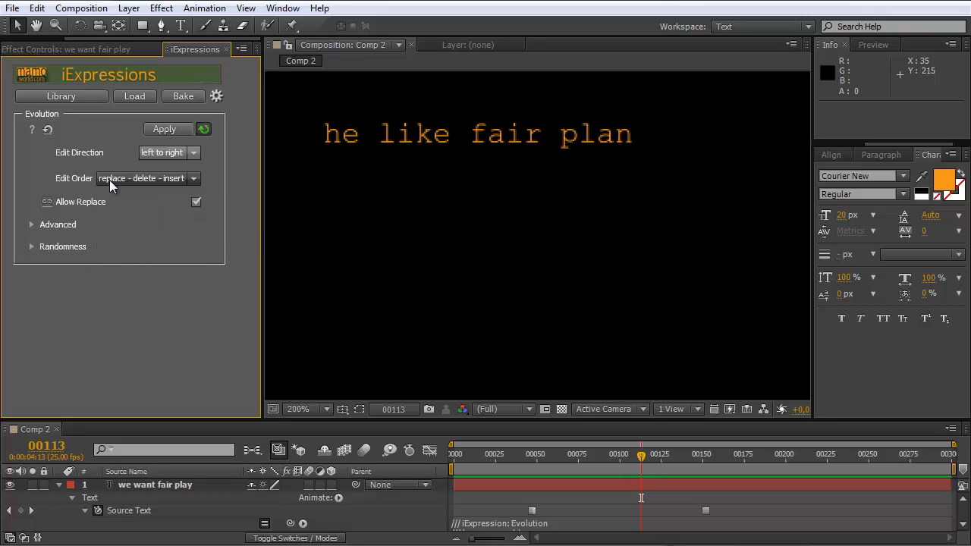
pyautogui.moveTo(107, 183)
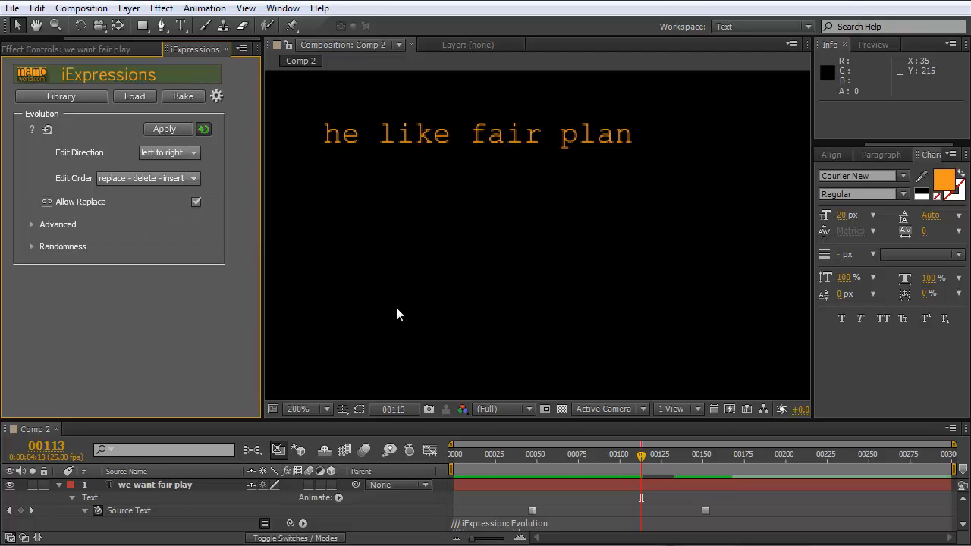
pyautogui.moveTo(635, 456)
pyautogui.mouseDown()
pyautogui.moveTo(525, 460)
pyautogui.moveTo(649, 460)
pyautogui.moveTo(634, 456)
pyautogui.mouseUp()
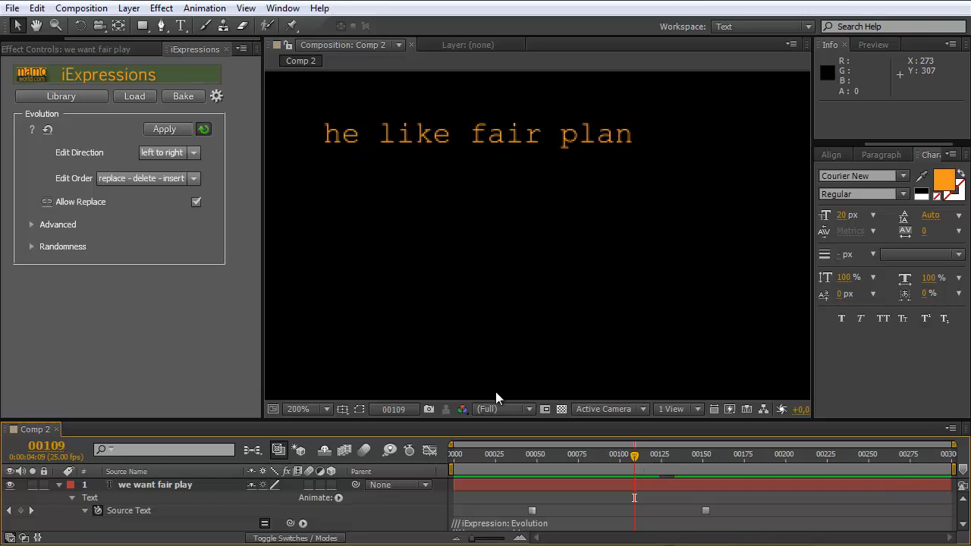
pyautogui.click(637, 453)
pyautogui.moveTo(639, 456); pyautogui.dragTo(714, 458)
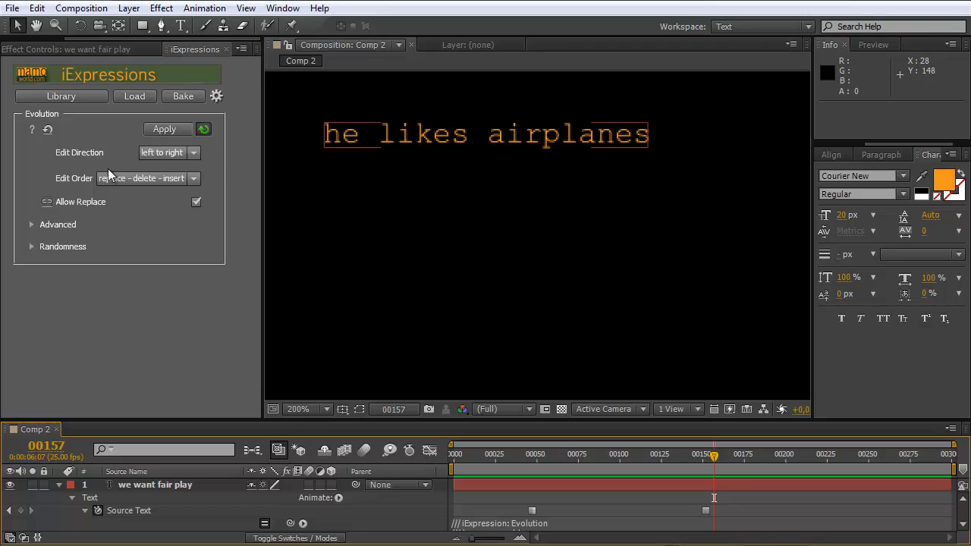
# Step: Disable Allow Replace for Evolution, scrub through the transition, and preview it with the playhead at frame 44
pyautogui.moveTo(114, 179)
pyautogui.moveTo(194, 200)
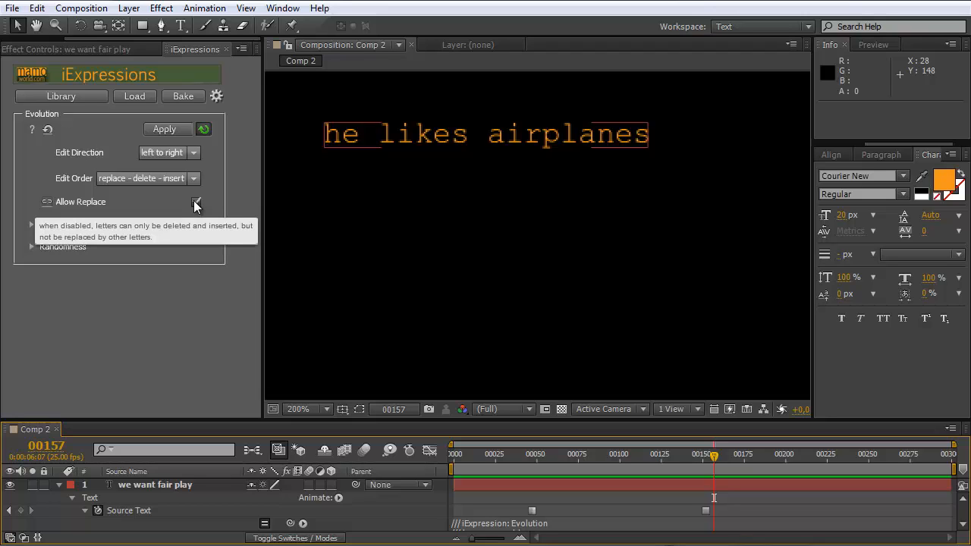
pyautogui.click(193, 200)
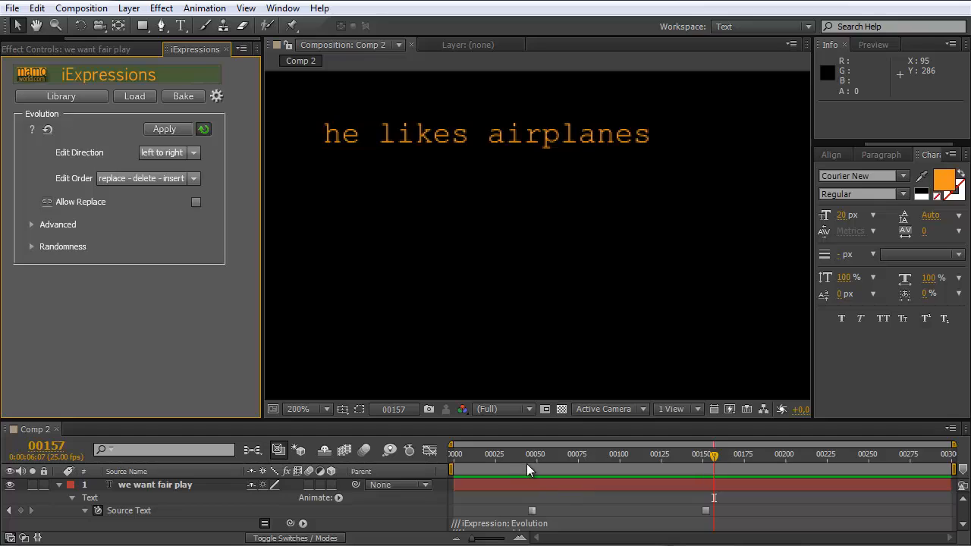
pyautogui.moveTo(526, 464); pyautogui.dragTo(609, 467)
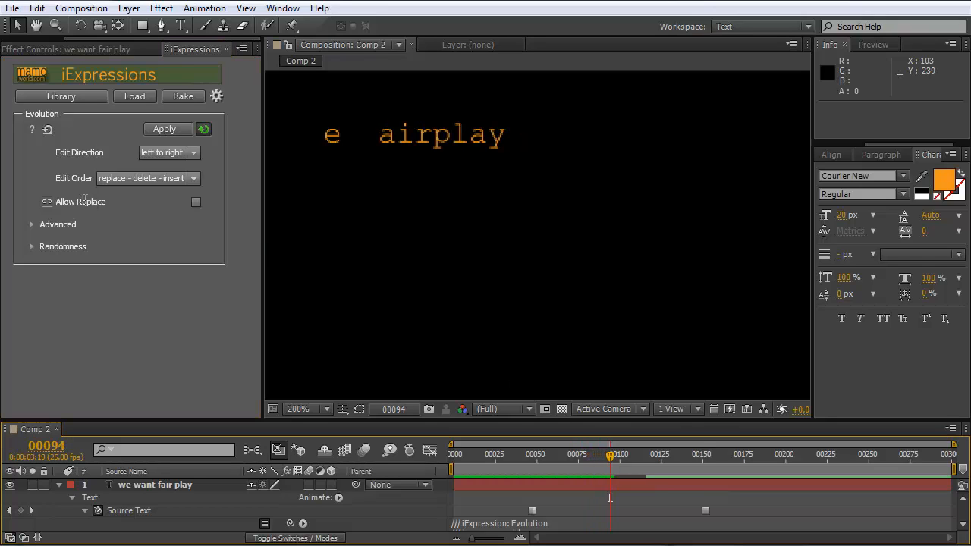
pyautogui.moveTo(97, 201)
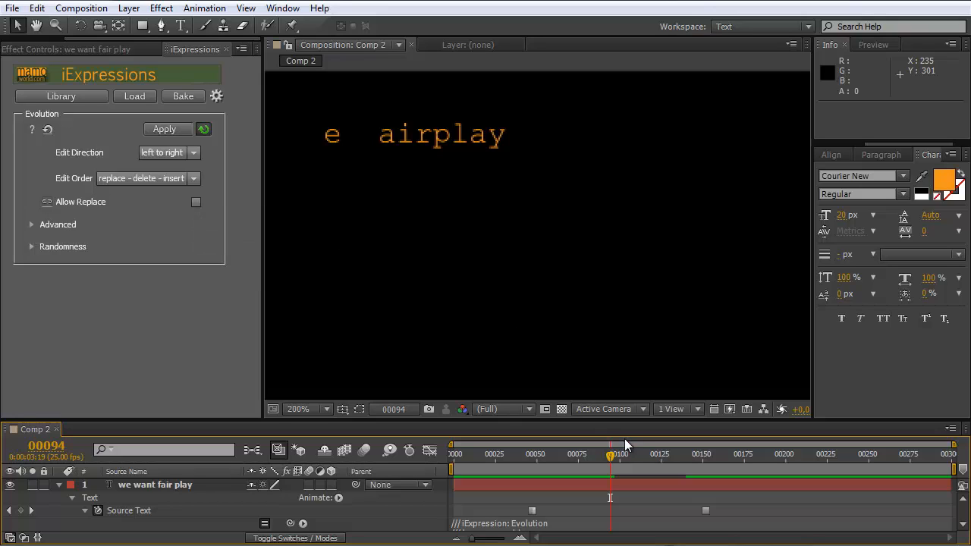
pyautogui.moveTo(610, 462); pyautogui.dragTo(528, 454)
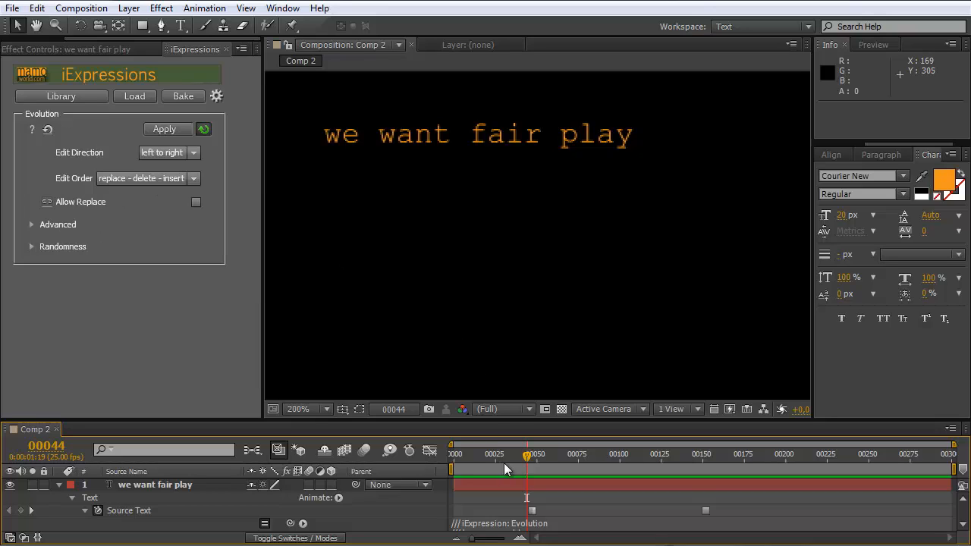
pyautogui.press('KP_0')
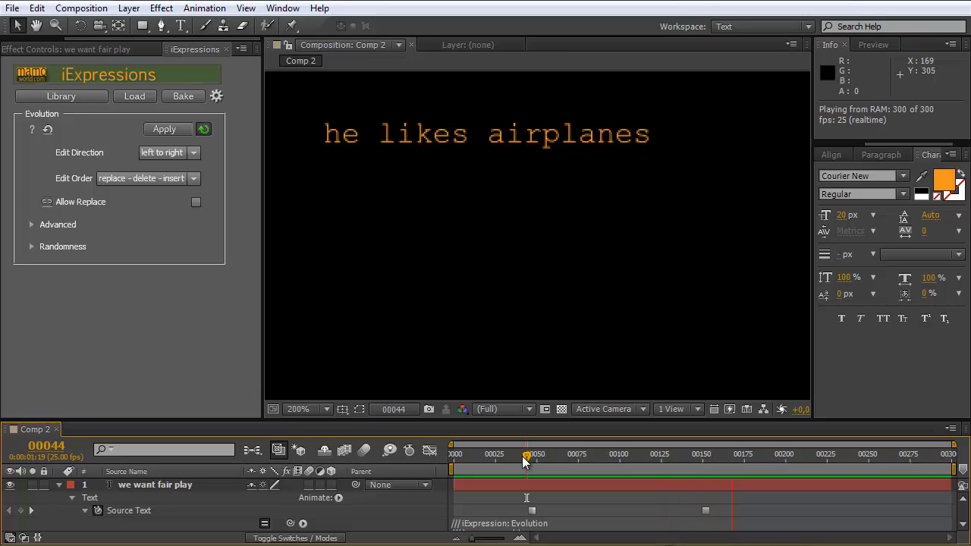
pyautogui.press('space')
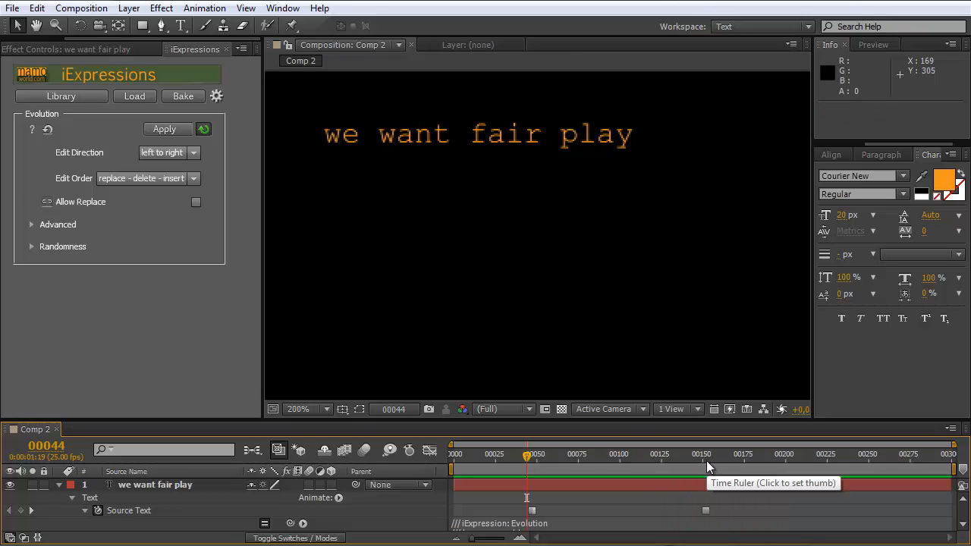
# Step: Review Evolution's Randomness options and set Edit Direction to random
pyautogui.click(31, 247)
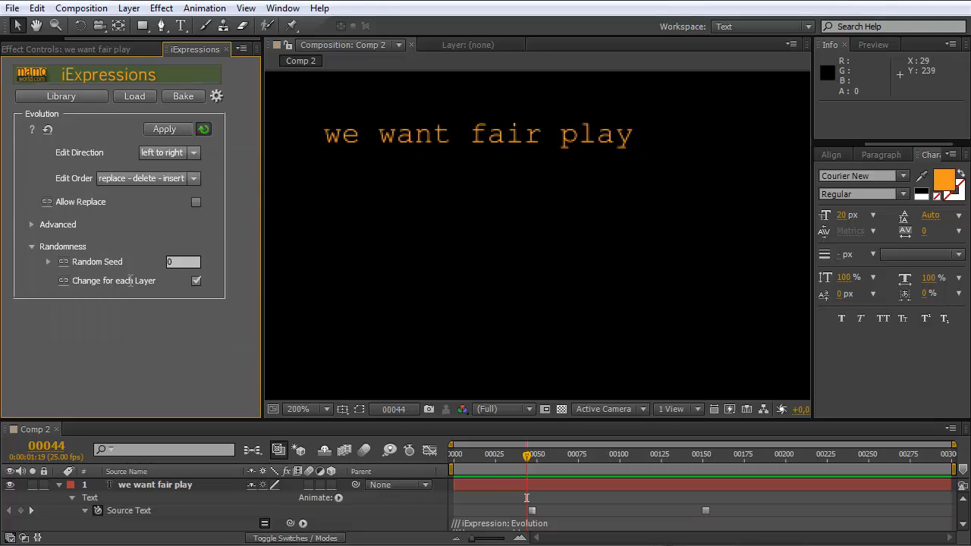
pyautogui.click(192, 153)
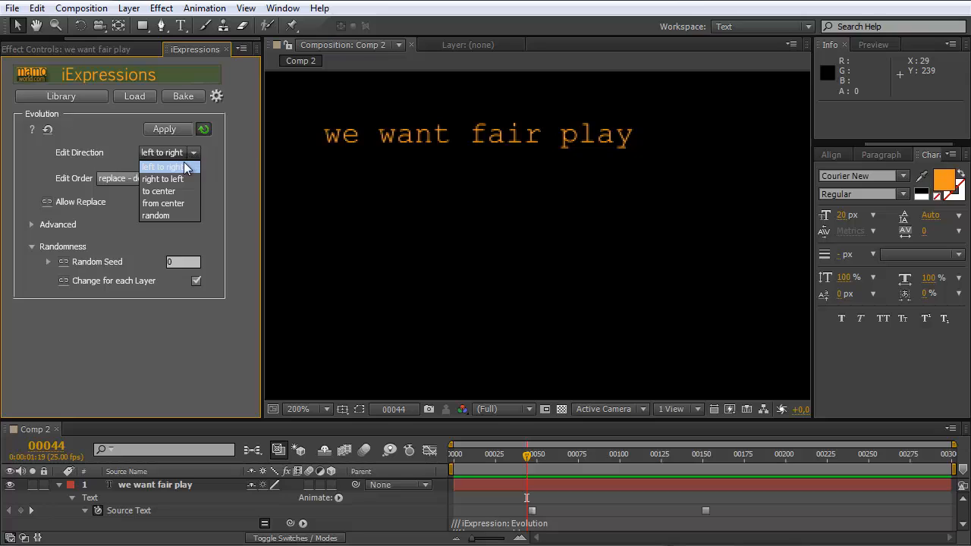
pyautogui.click(170, 215)
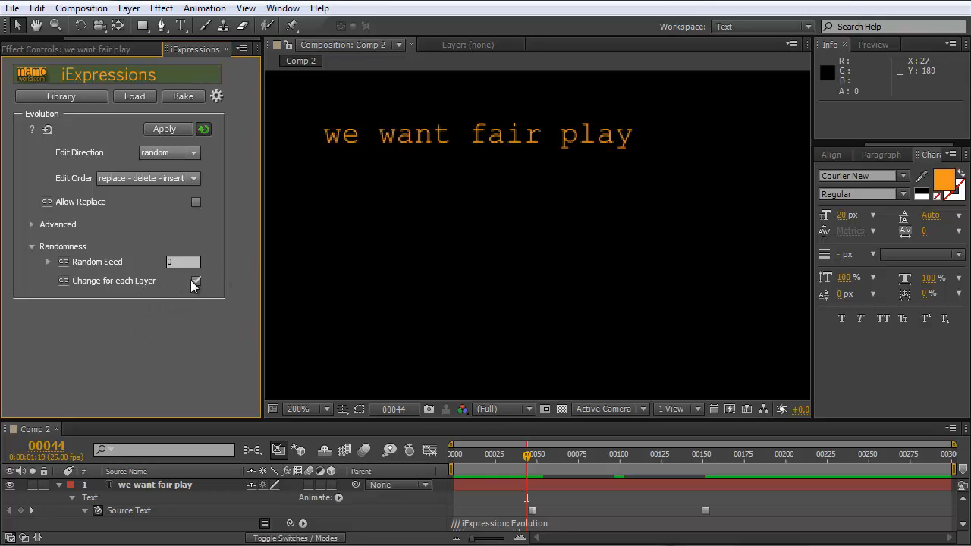
pyautogui.moveTo(195, 281)
pyautogui.click(31, 246)
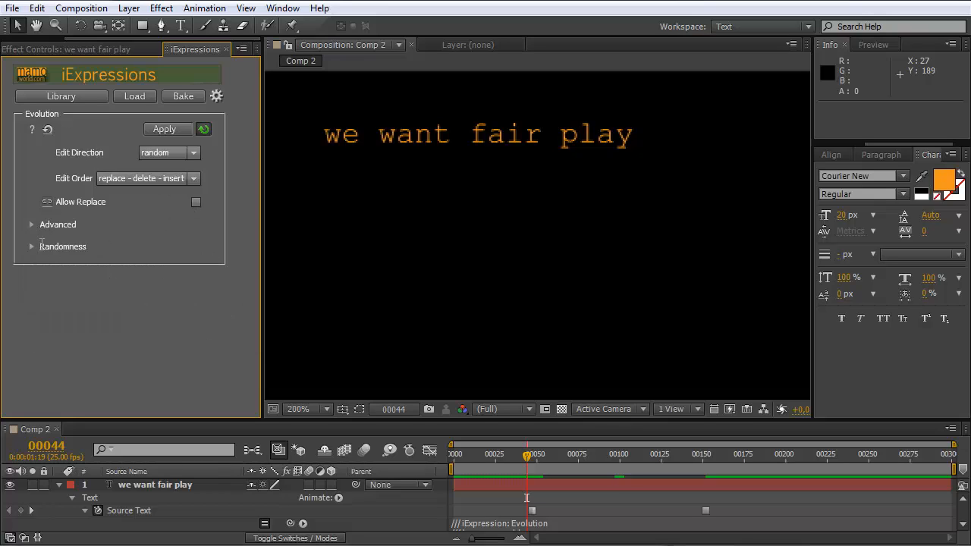
# Step: Widen the iExpressions area for Evolution's Advanced options, hide the Scoring settings, and set Output to alignment
pyautogui.click(35, 224)
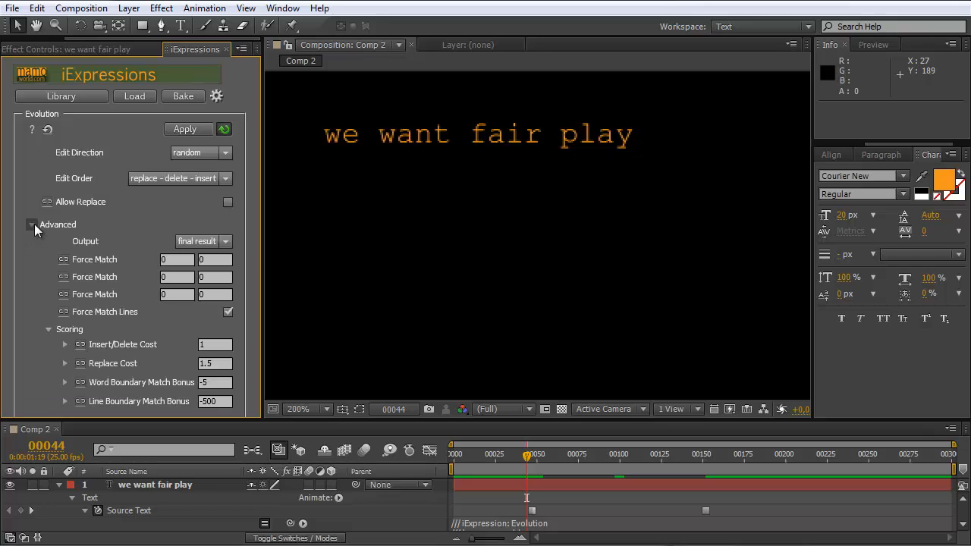
pyautogui.moveTo(261, 279); pyautogui.dragTo(273, 279)
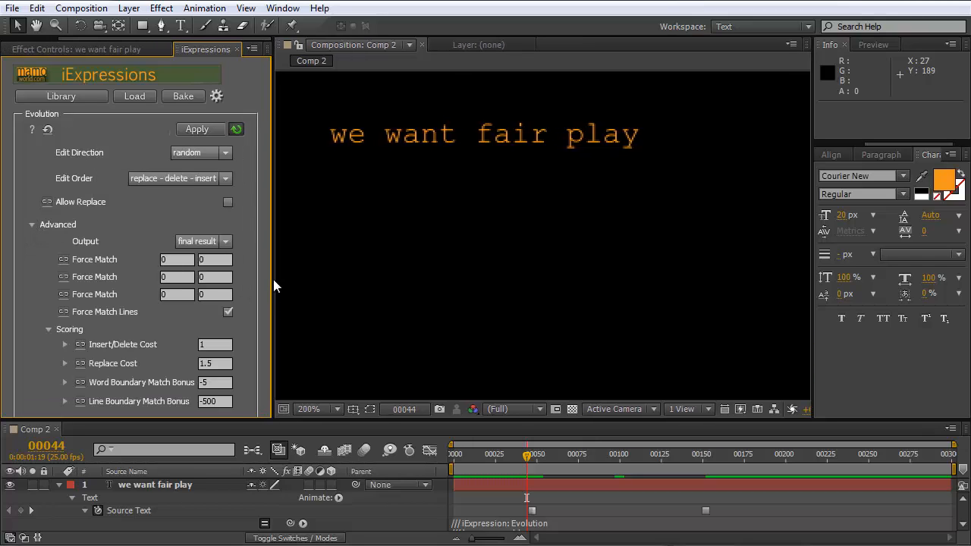
pyautogui.click(47, 329)
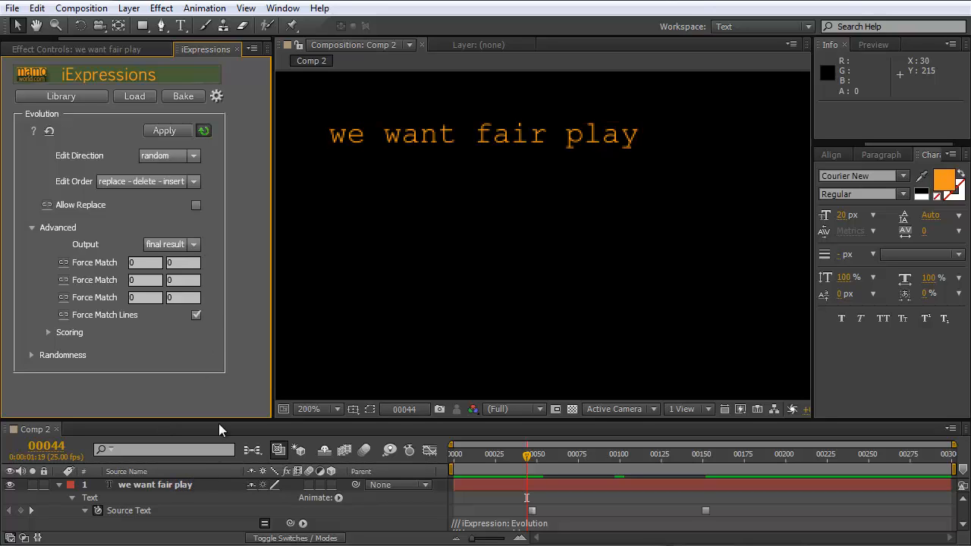
pyautogui.click(194, 244)
pyautogui.click(179, 278)
# Step: Select the we want fair play layer's Source Text and move the playhead to frame 68 to display the alignment output
pyautogui.click(168, 486)
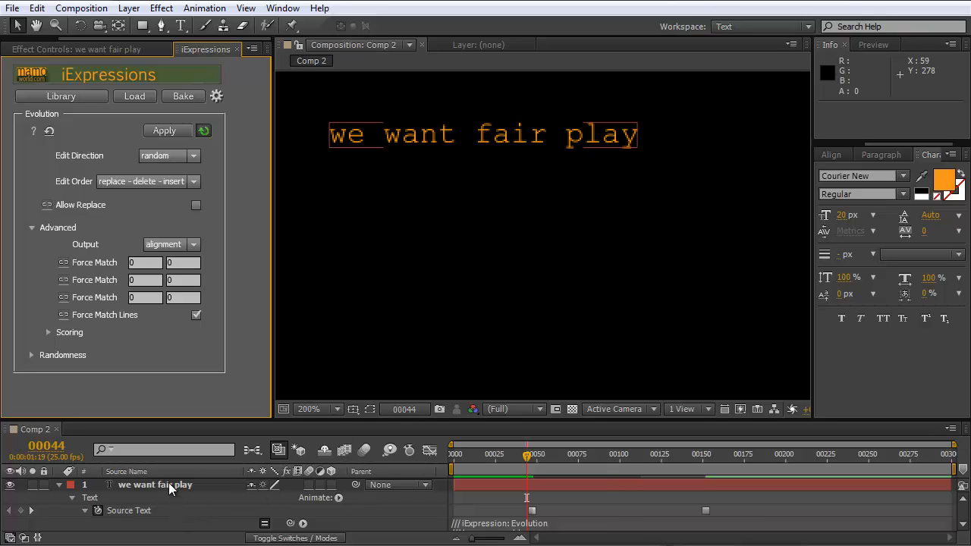
pyautogui.press(',')
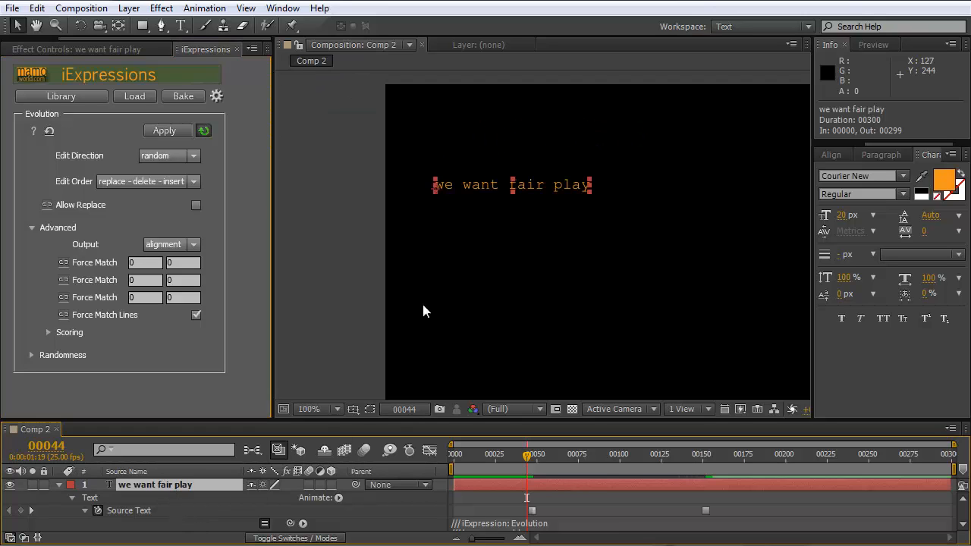
pyautogui.press('.')
pyautogui.click(152, 509)
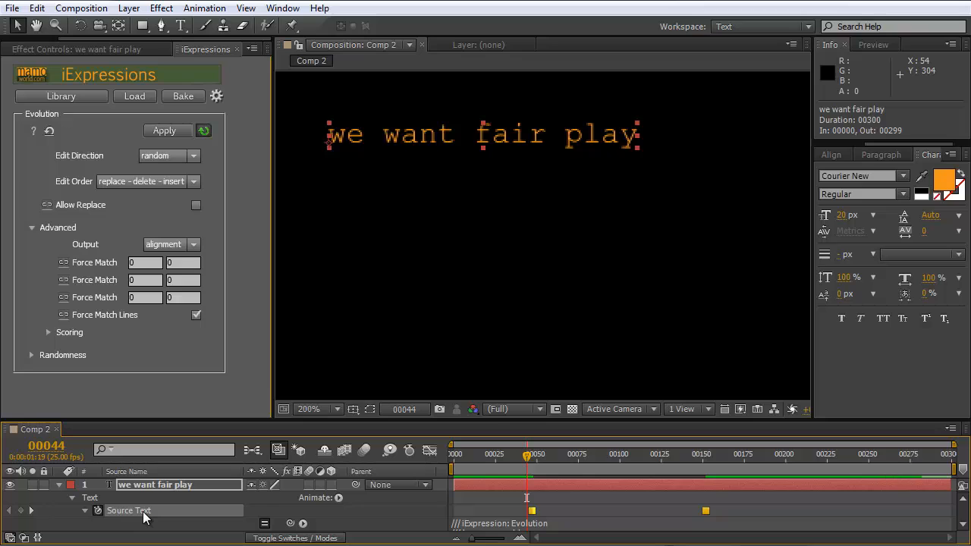
pyautogui.moveTo(527, 456); pyautogui.dragTo(568, 453)
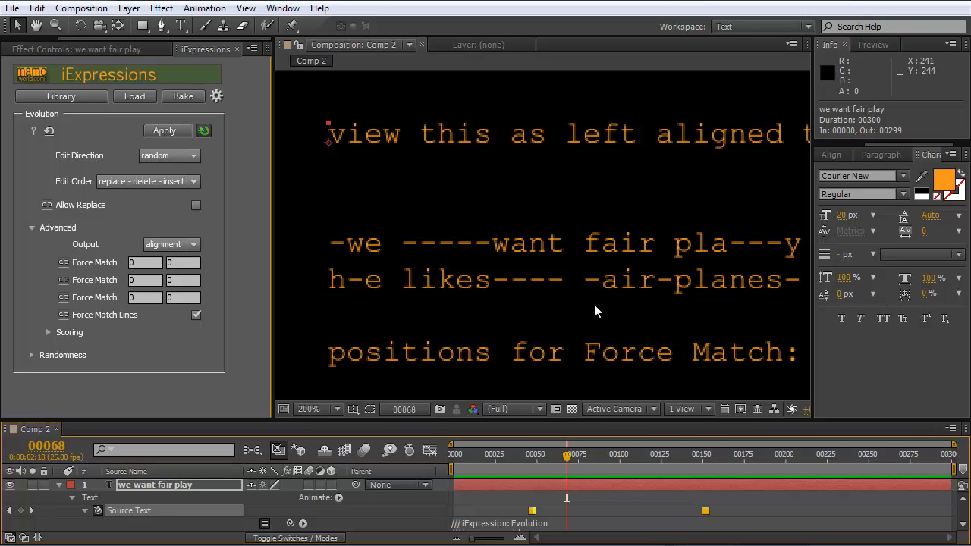
# Step: Examine the alignment output and its table of Force Match positions at 100% magnification, with the playhead at frame 73
pyautogui.scroll(-1, 593, 301)
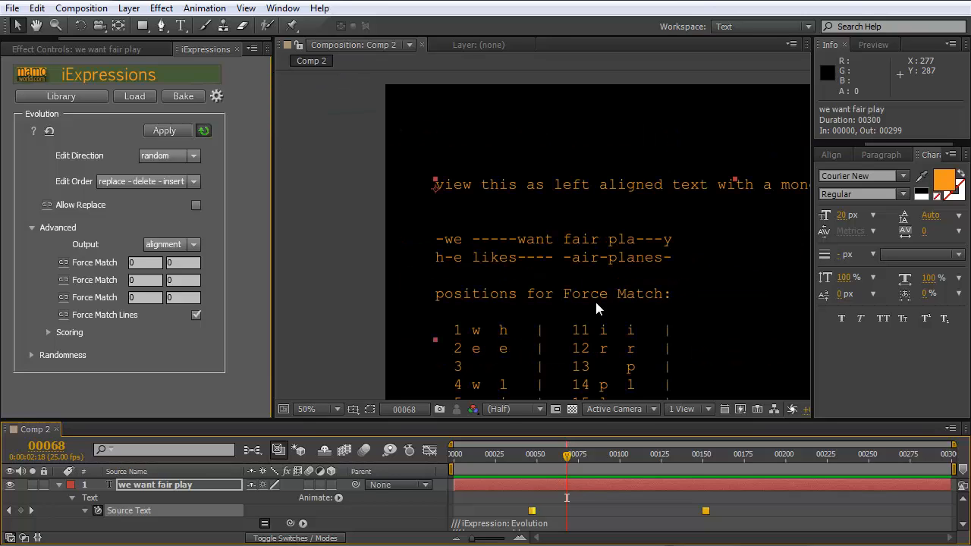
pyautogui.scroll(-1, 659, 308)
pyautogui.moveTo(661, 314); pyautogui.dragTo(719, 310)
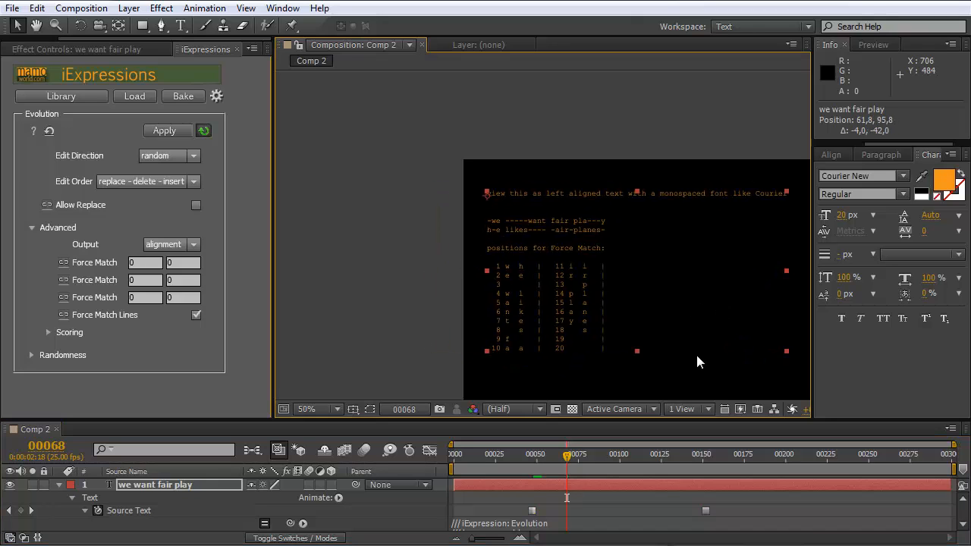
pyautogui.click(696, 384)
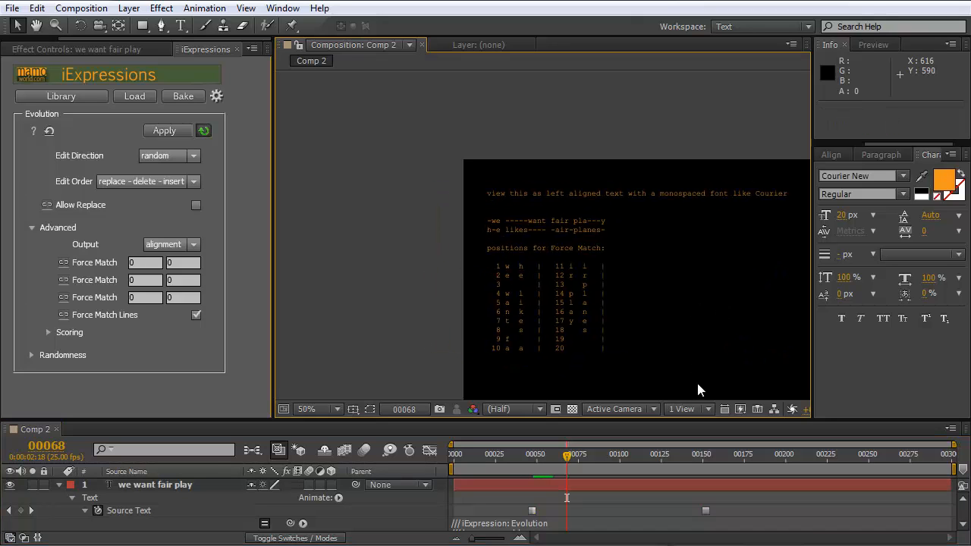
pyautogui.moveTo(722, 377); pyautogui.dragTo(662, 349)
pyautogui.press('pagedown')
pyautogui.press('pagedown')
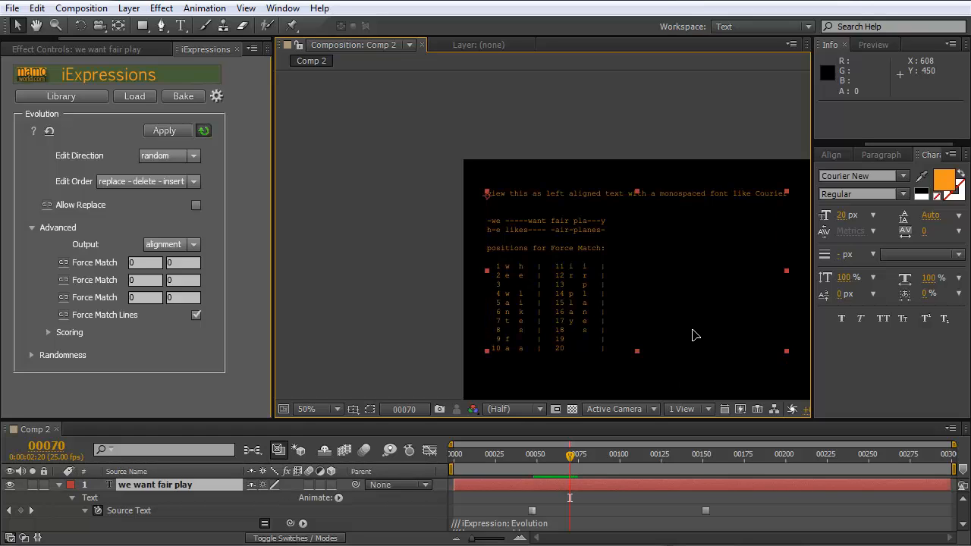
pyautogui.press('pagedown')
pyautogui.press('pagedown')
pyautogui.press('pagedown')
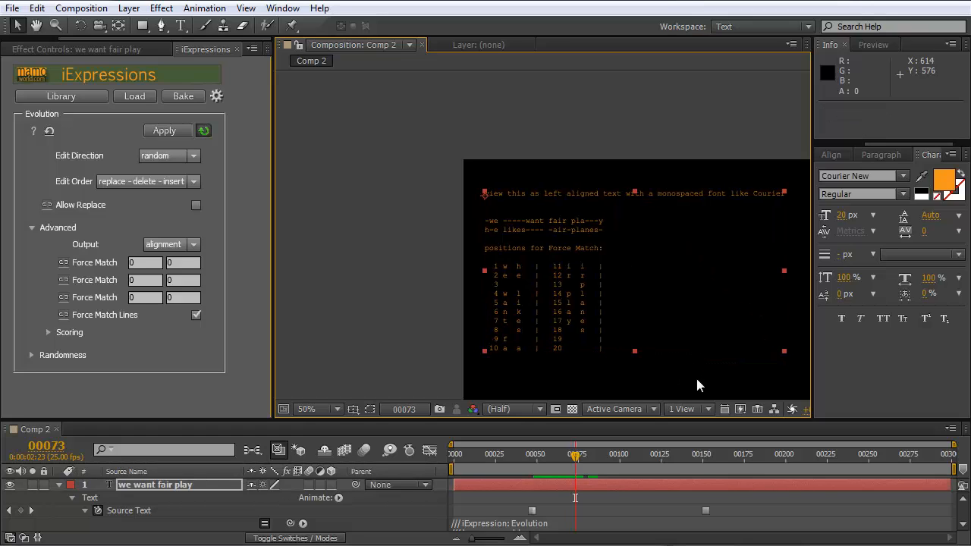
pyautogui.click(696, 375)
pyautogui.scroll(4, 683, 375)
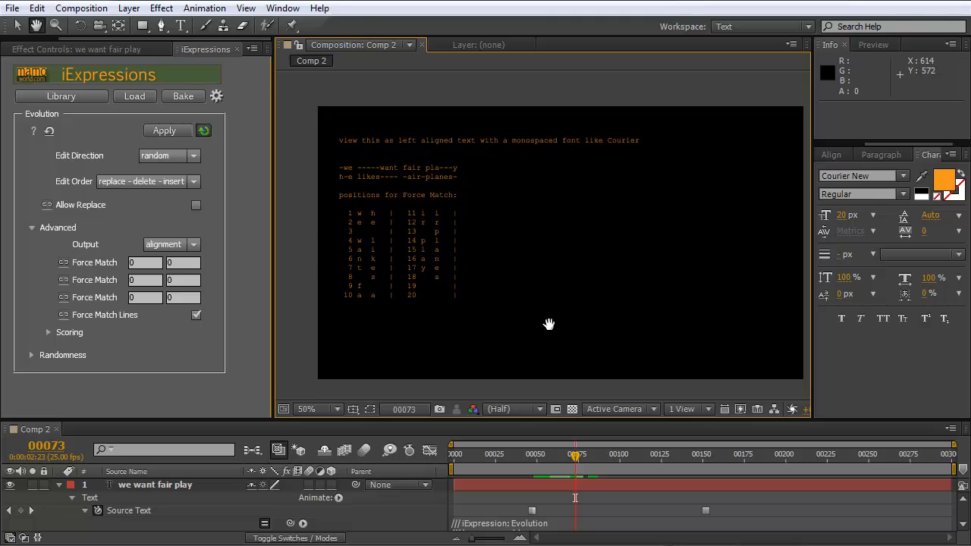
pyautogui.press('h')
pyautogui.moveTo(486, 288); pyautogui.dragTo(660, 295)
pyautogui.press('v')
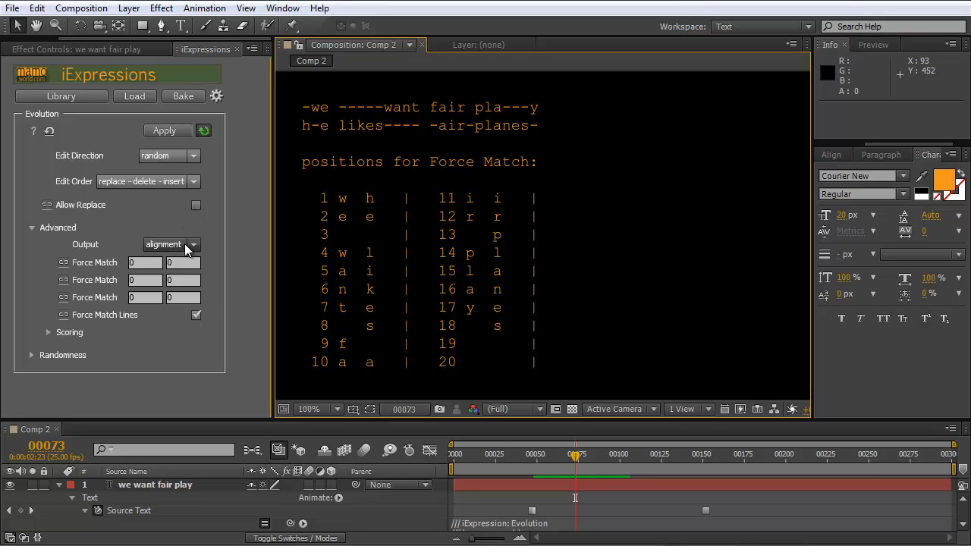
# Step: Check the font family for the alignment output and set the paragraph alignment to left
pyautogui.moveTo(187, 248)
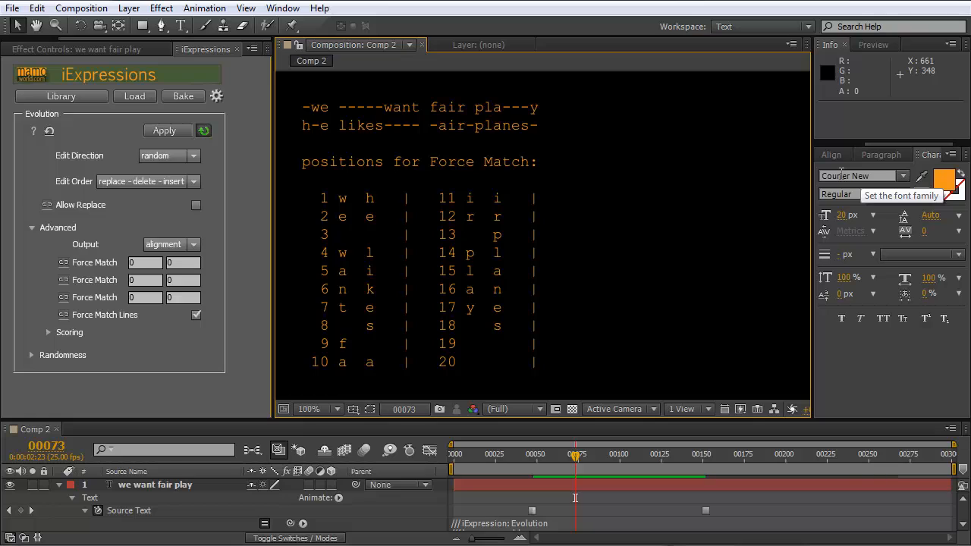
pyautogui.click(878, 156)
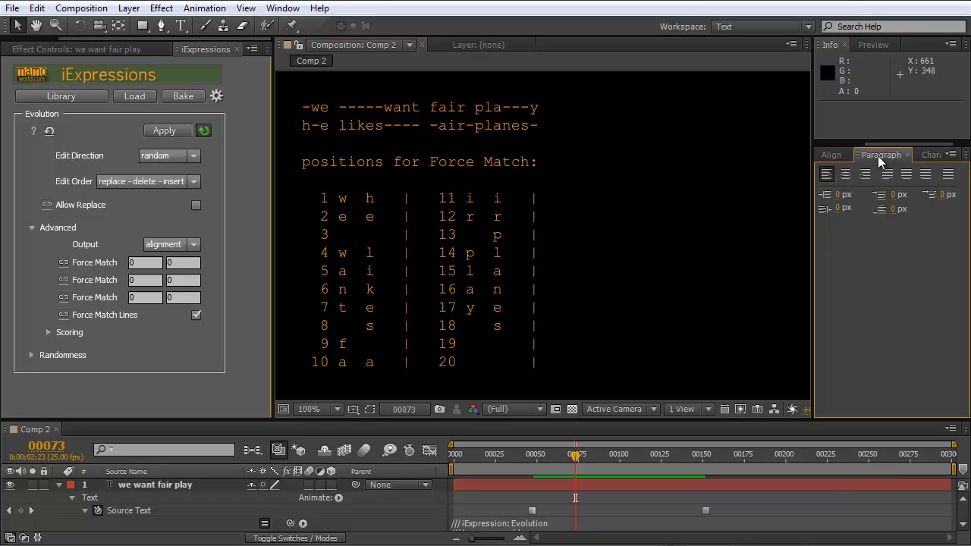
pyautogui.click(828, 175)
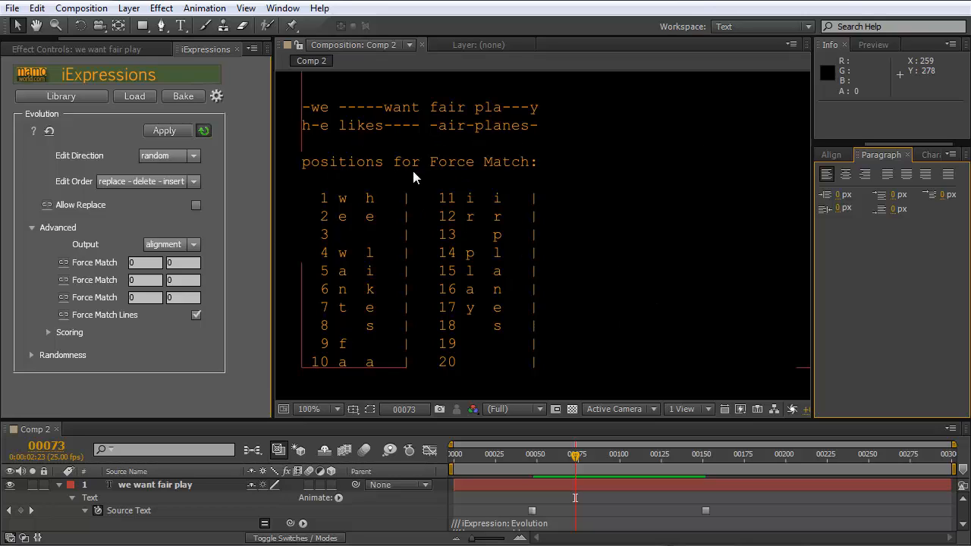
# Step: Select the we want fair play text layer in the composition and enable Allow Replace for Evolution
pyautogui.click(466, 123)
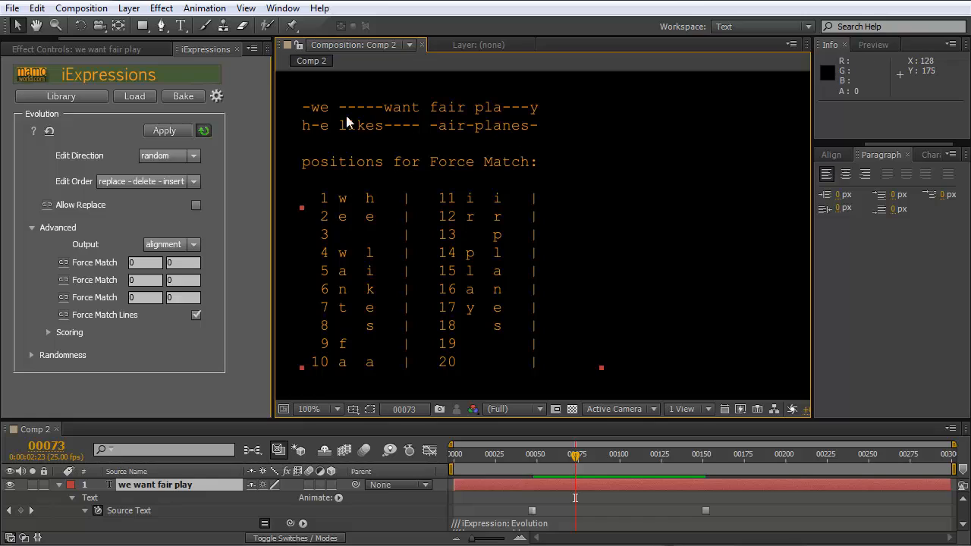
pyautogui.click(198, 205)
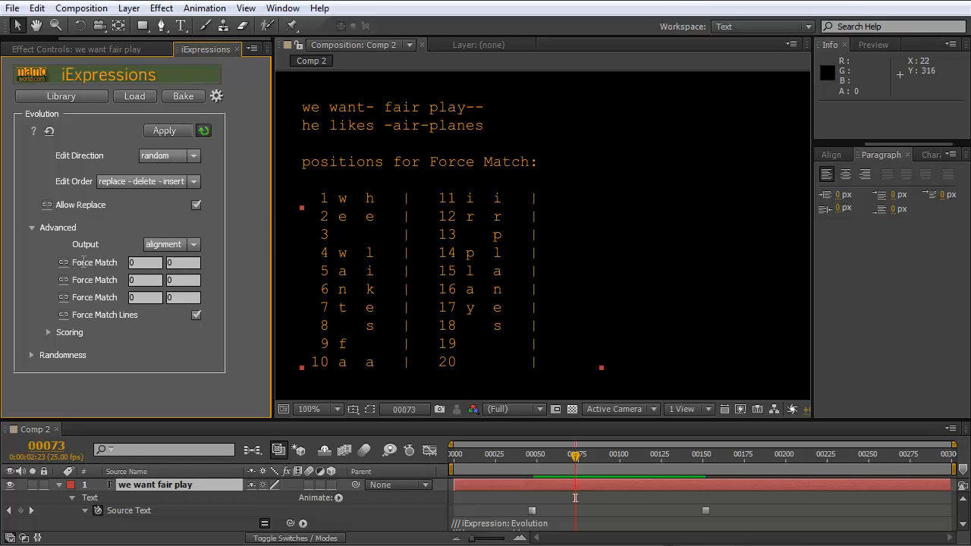
# Step: Set the first Force Match to 4 and 5 and apply it to the Source Text
pyautogui.moveTo(74, 265)
pyautogui.moveTo(73, 266); pyautogui.dragTo(120, 264)
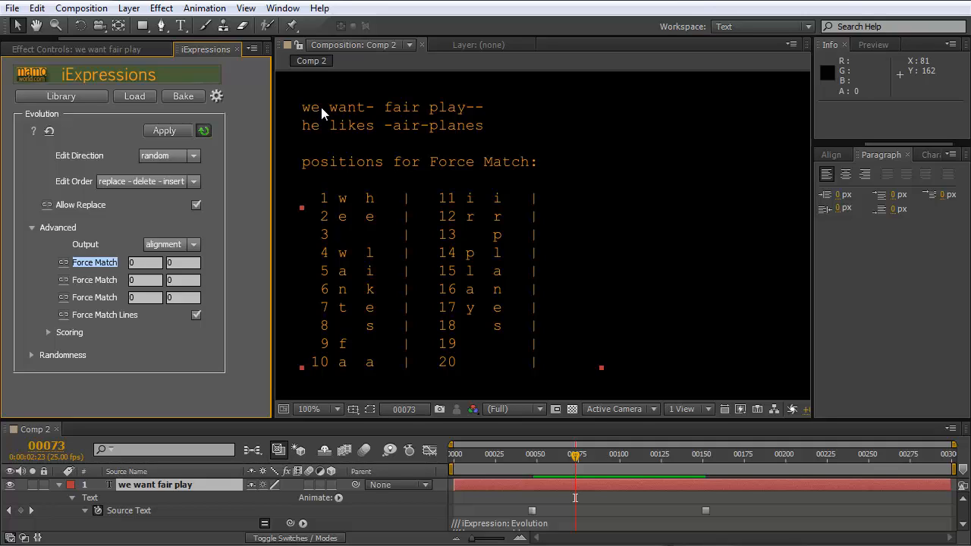
pyautogui.click(156, 262)
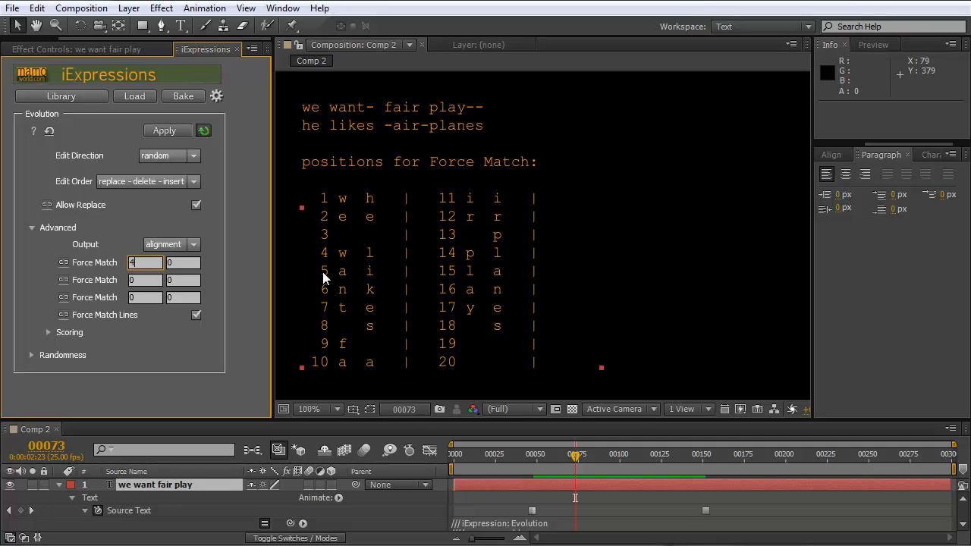
pyautogui.click(178, 264)
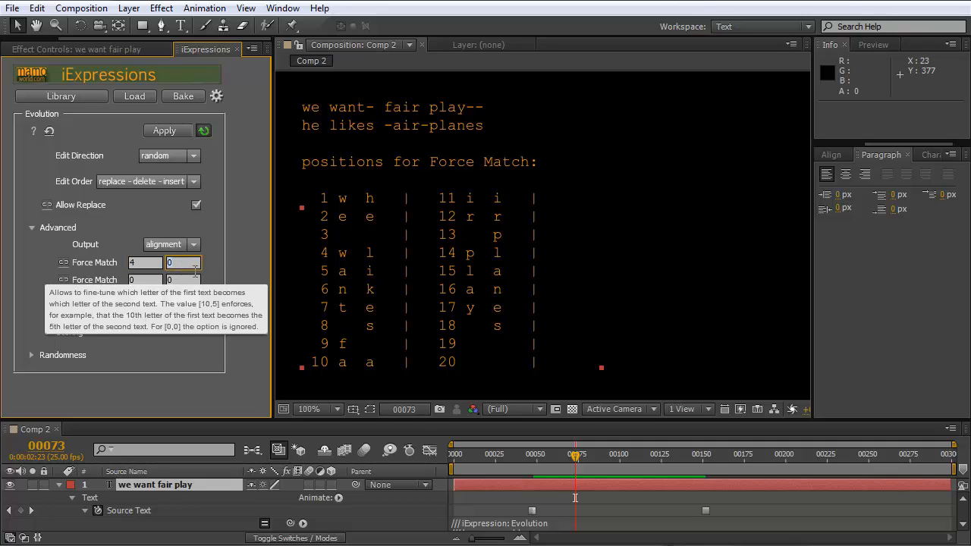
pyautogui.write('5')
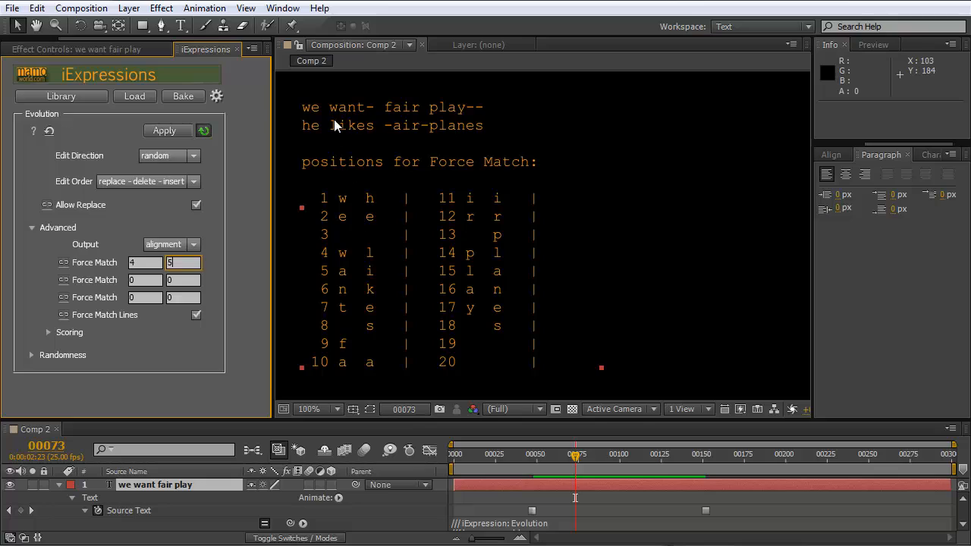
pyautogui.click(173, 131)
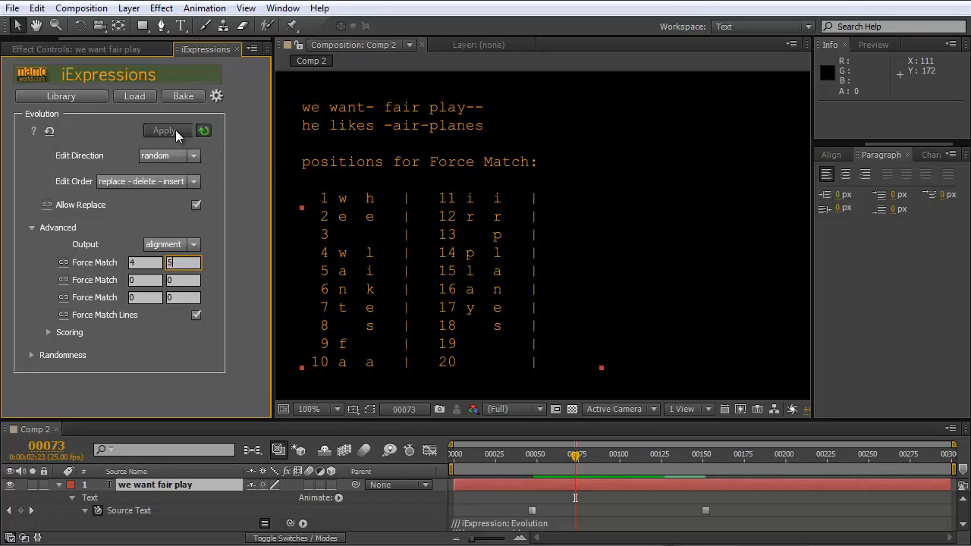
pyautogui.click(174, 280)
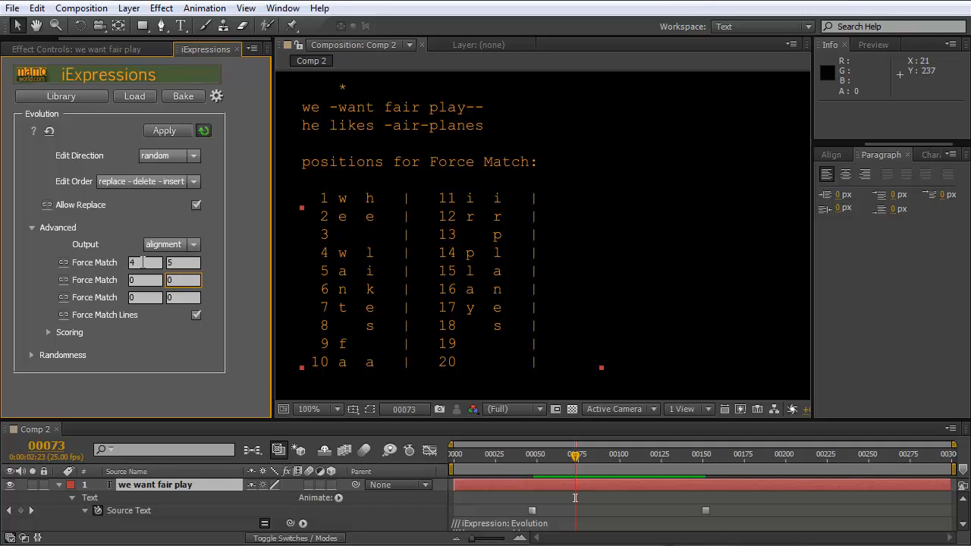
pyautogui.click(168, 263)
pyautogui.write('5')
pyautogui.press('Return')
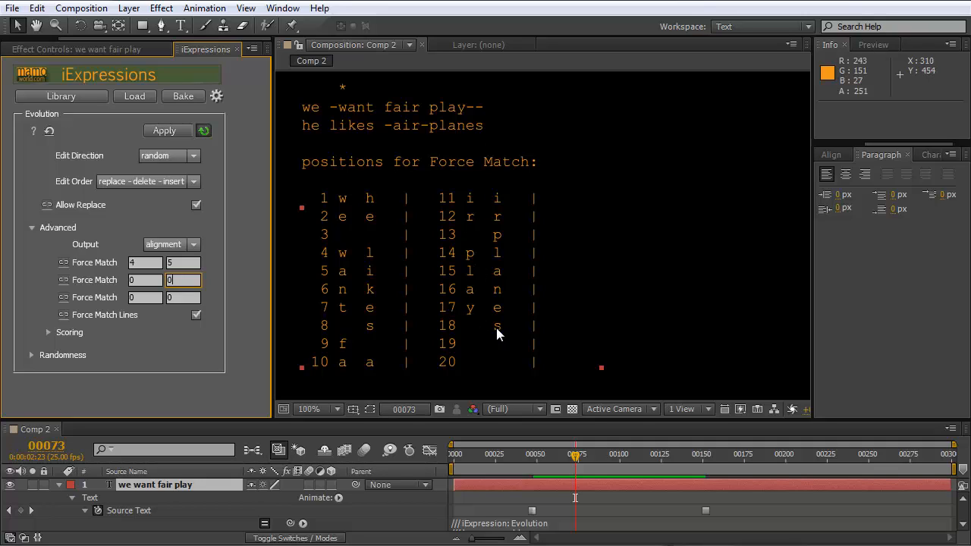
# Step: Set the second Force Match to 17 and 18
pyautogui.click(149, 281)
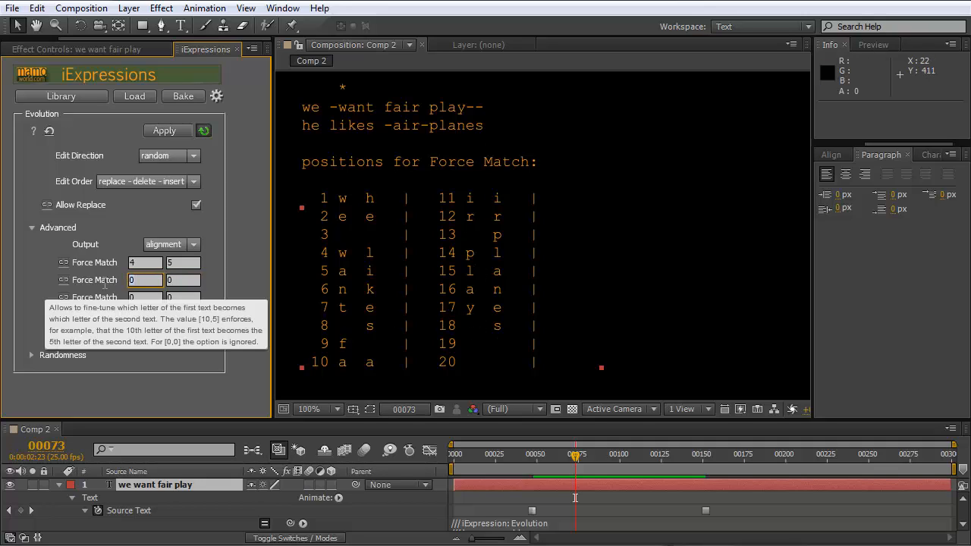
pyautogui.write('17')
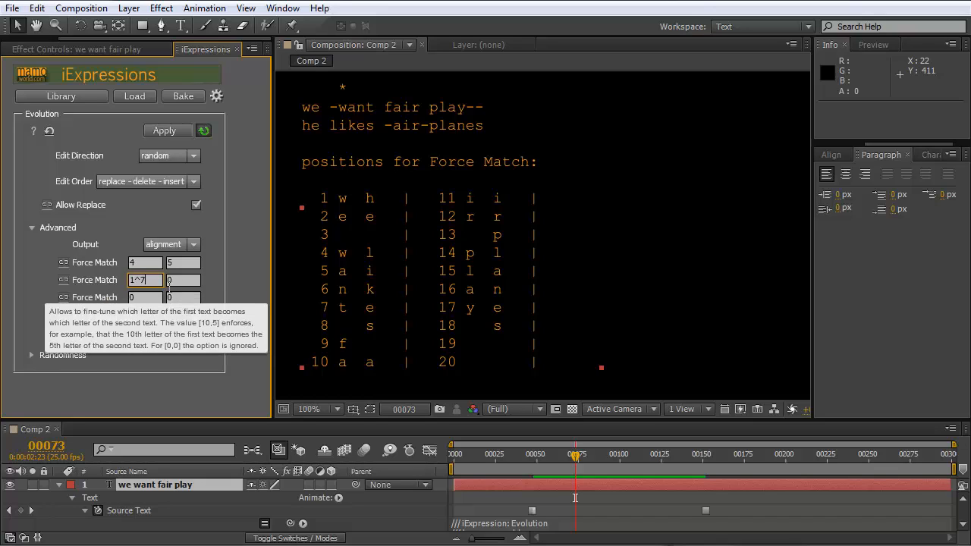
pyautogui.press('BackSpace')
pyautogui.press('BackSpace')
pyautogui.write('7')
pyautogui.press('Tab')
pyautogui.write('1')
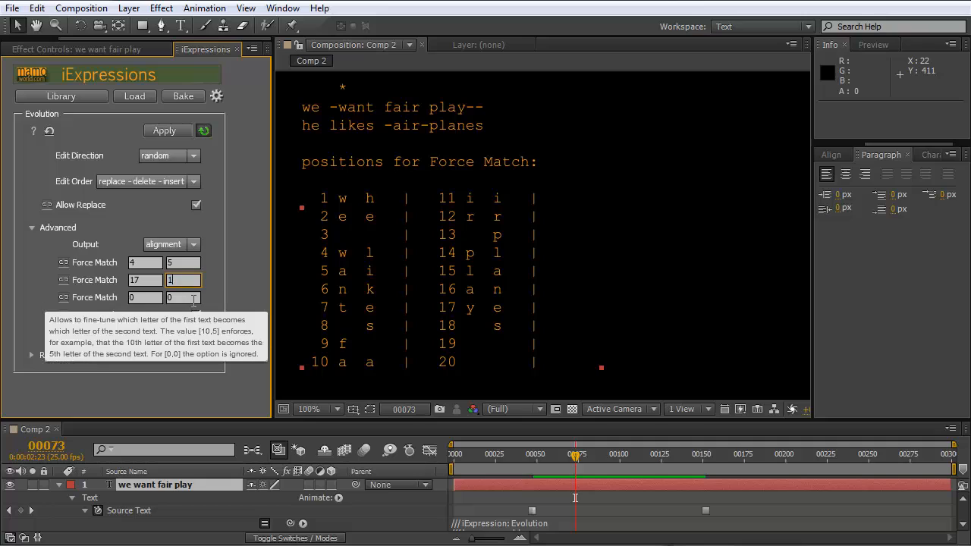
pyautogui.write('8')
pyautogui.press('Tab')
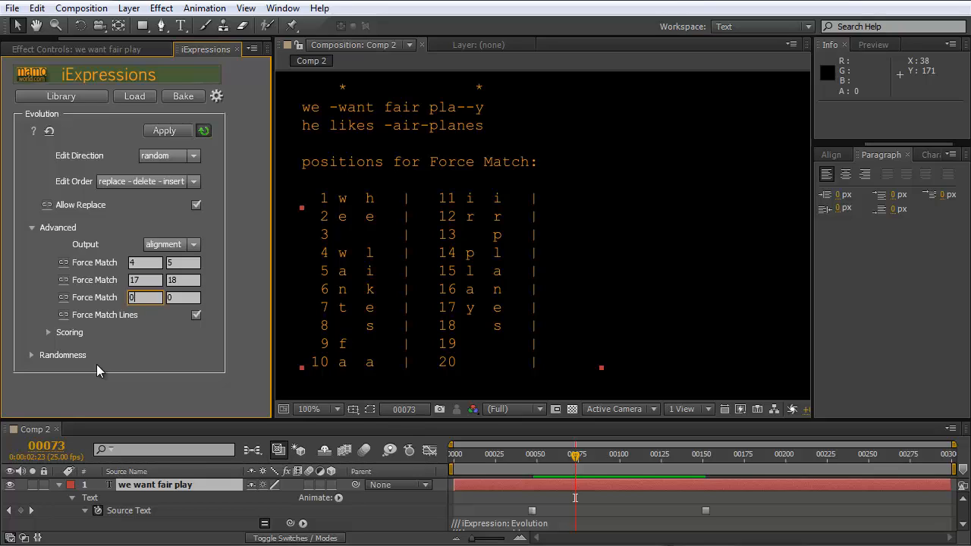
# Step: Expand the Scoring settings, make the iExpressions area taller, and examine the explanations of the edit costs and boundary match bonuses
pyautogui.click(48, 332)
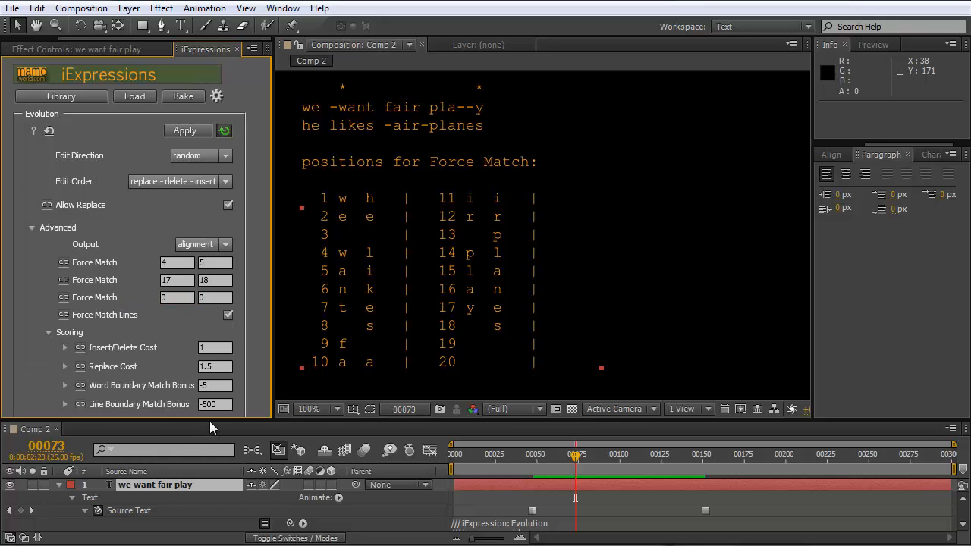
pyautogui.moveTo(210, 418); pyautogui.dragTo(208, 456)
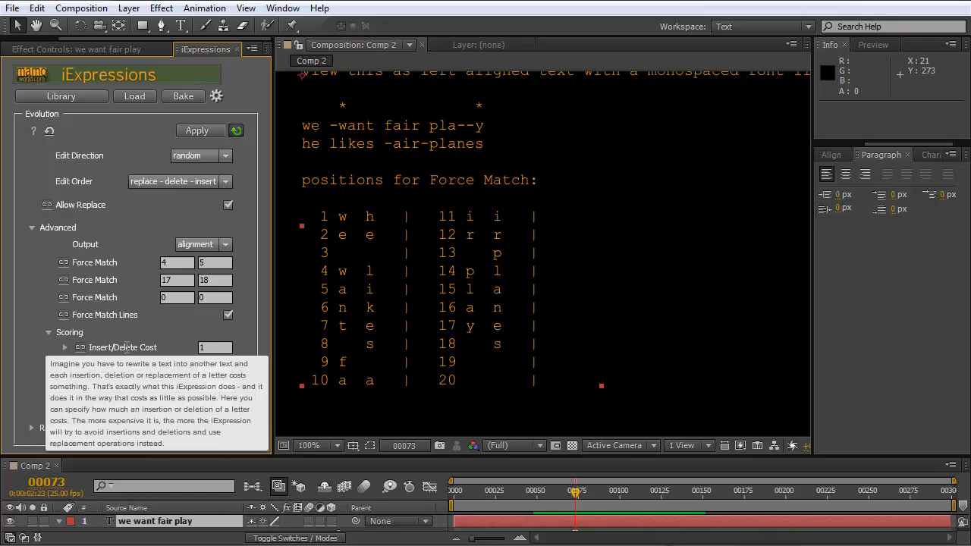
pyautogui.click(212, 347)
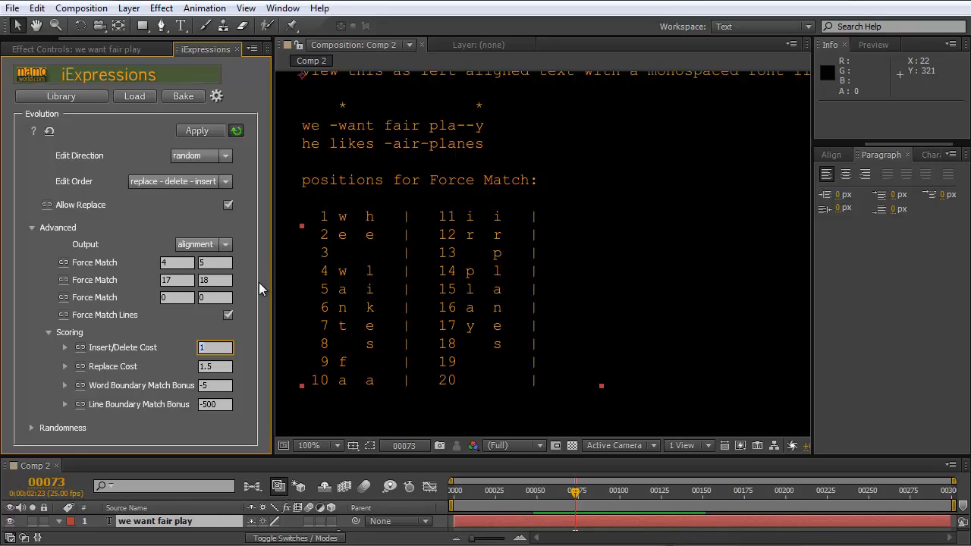
pyautogui.moveTo(219, 365)
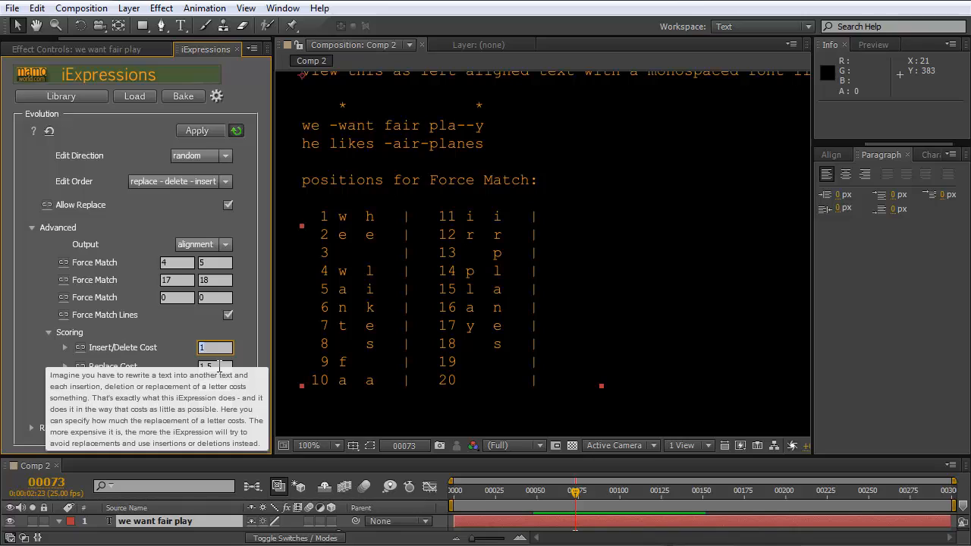
pyautogui.moveTo(254, 422)
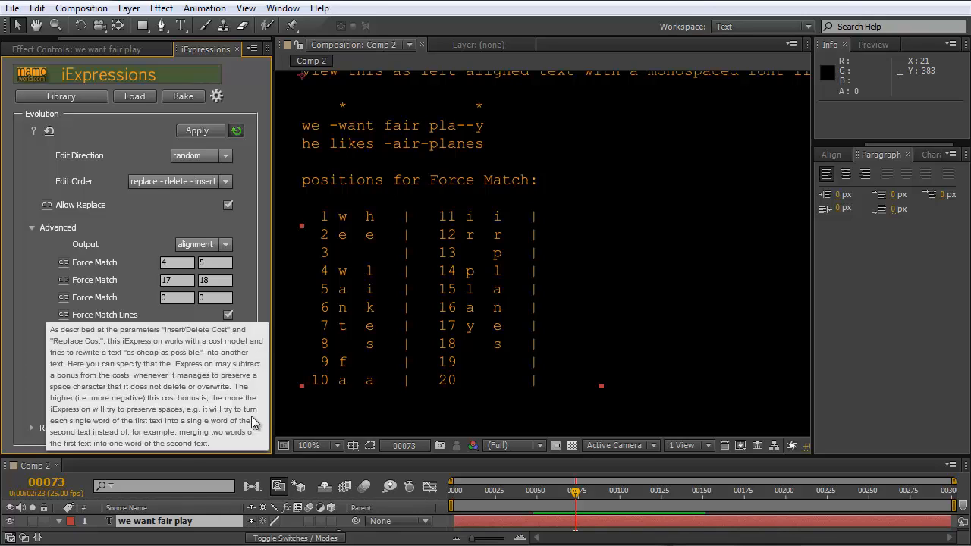
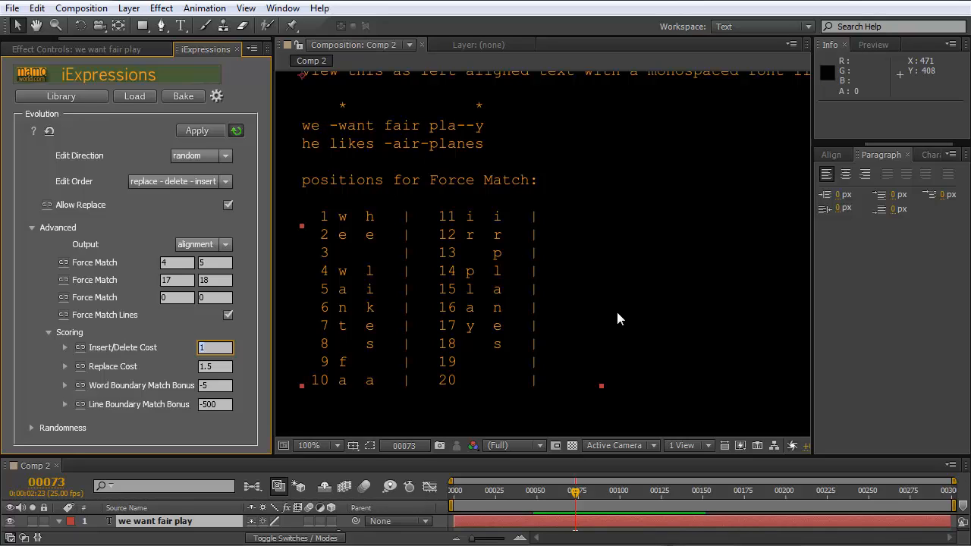
pyautogui.moveTo(217, 386)
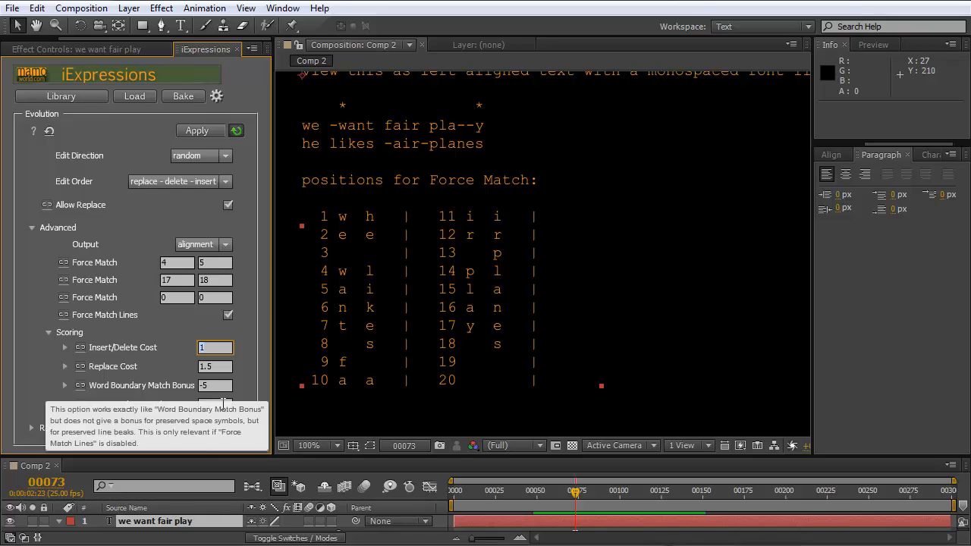
pyautogui.click(204, 404)
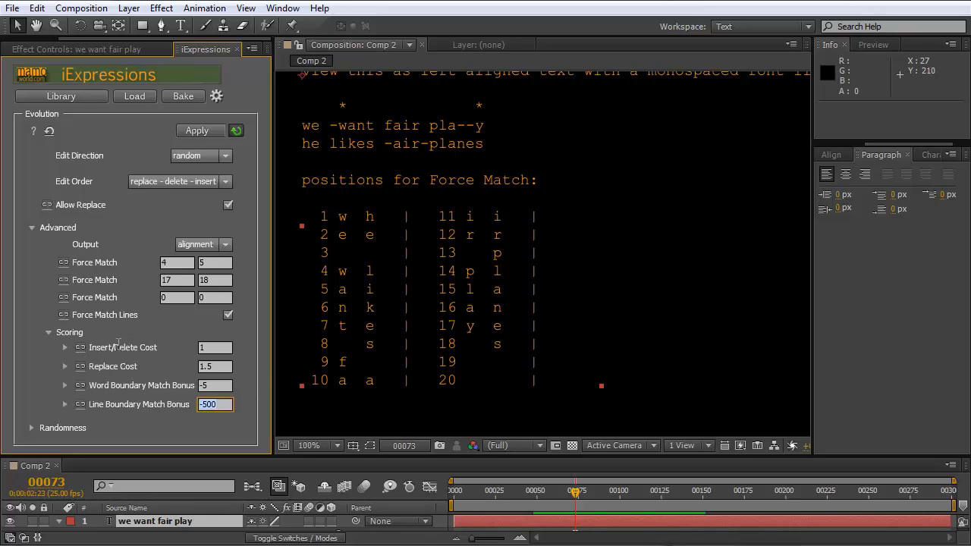
pyautogui.moveTo(124, 342)
# Step: Hide the Scoring settings and set Evolution's Output to final result
pyautogui.click(48, 332)
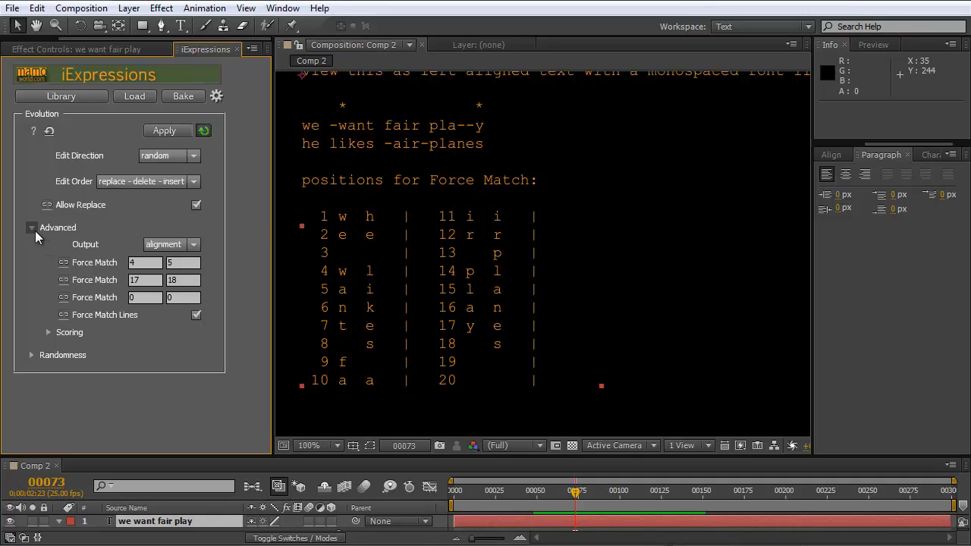
pyautogui.click(195, 244)
pyautogui.click(175, 259)
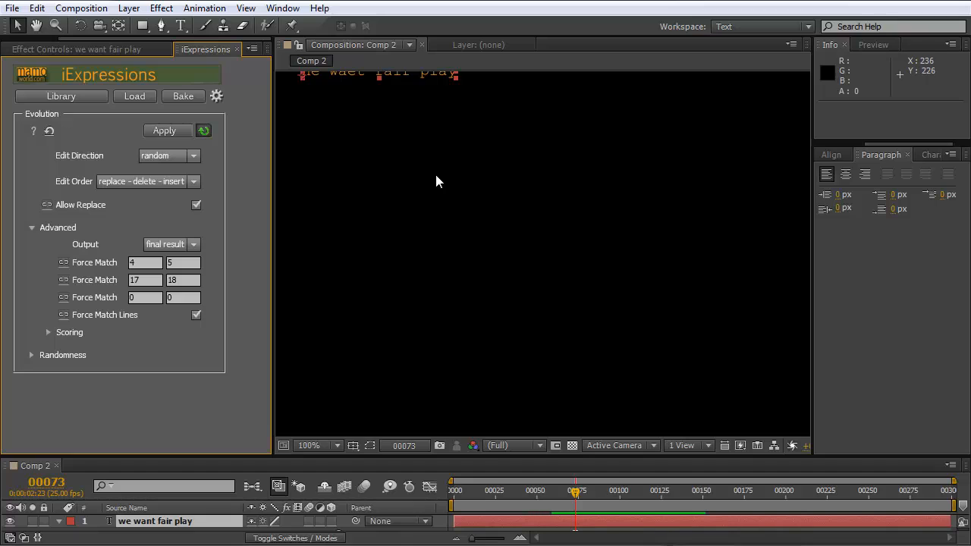
# Step: Move the text down into the visible part of the composition, deselect it, and collapse Evolution's Advanced settings
pyautogui.moveTo(363, 72); pyautogui.dragTo(384, 175)
pyautogui.click(384, 175)
pyautogui.click(32, 227)
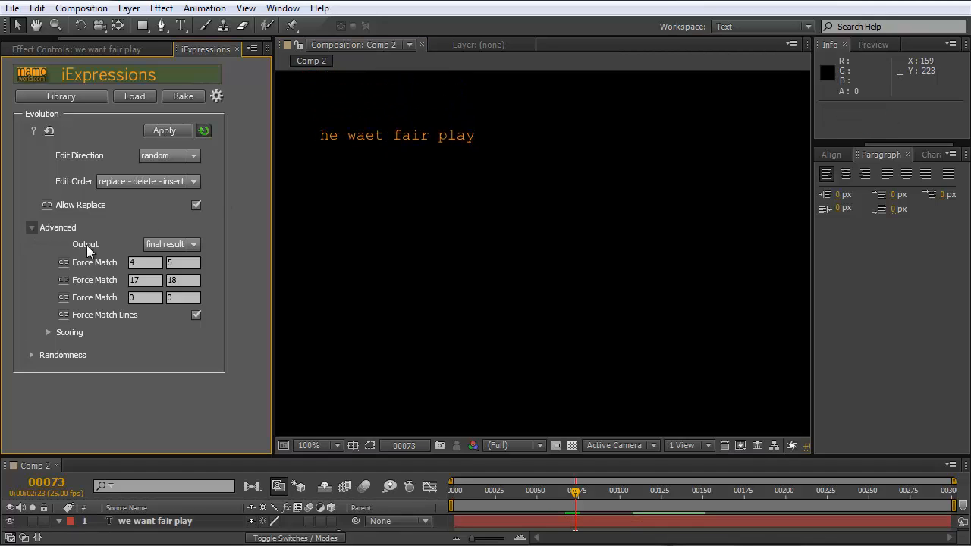